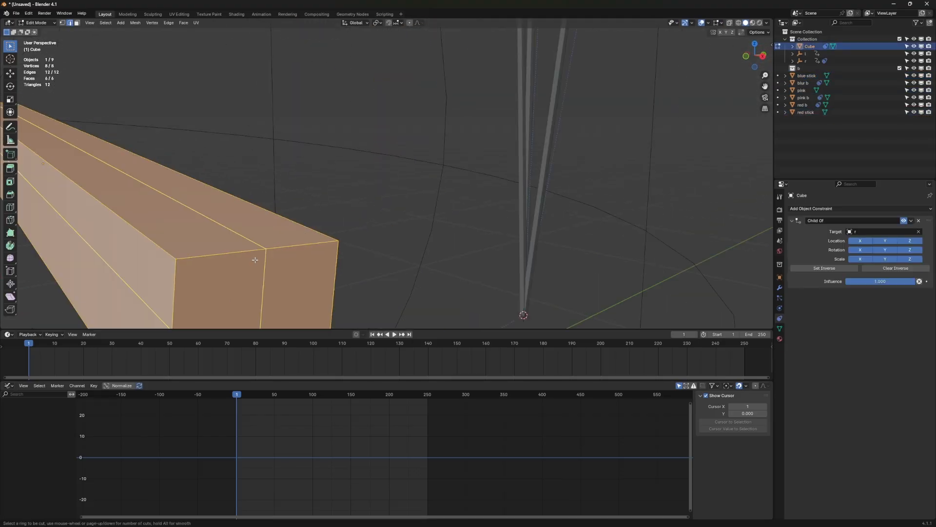
key("Tab")
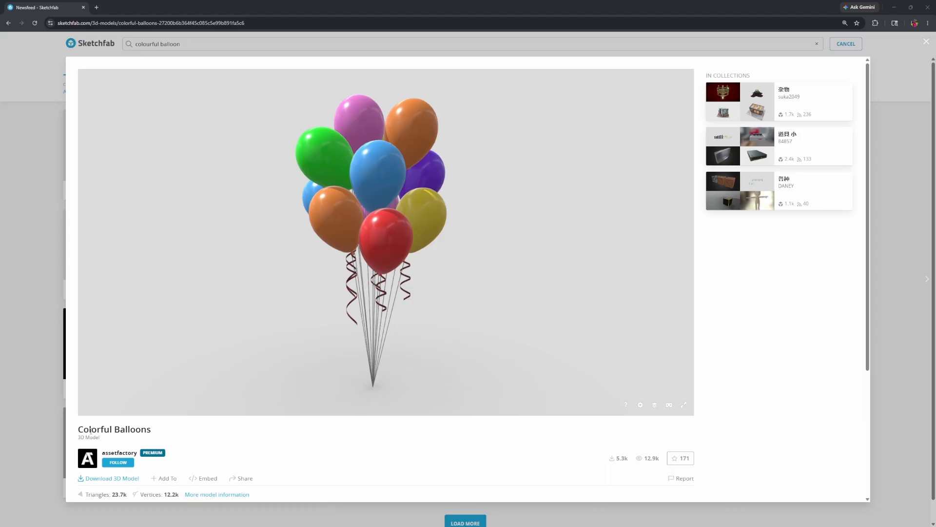
Inspect the Colorful Balloons model on Sketchfab and open its download options
mouse_move(417, 315)
left_mouse_down()
mouse_move(348, 316)
mouse_move(429, 293)
mouse_move(419, 300)
left_mouse_up()
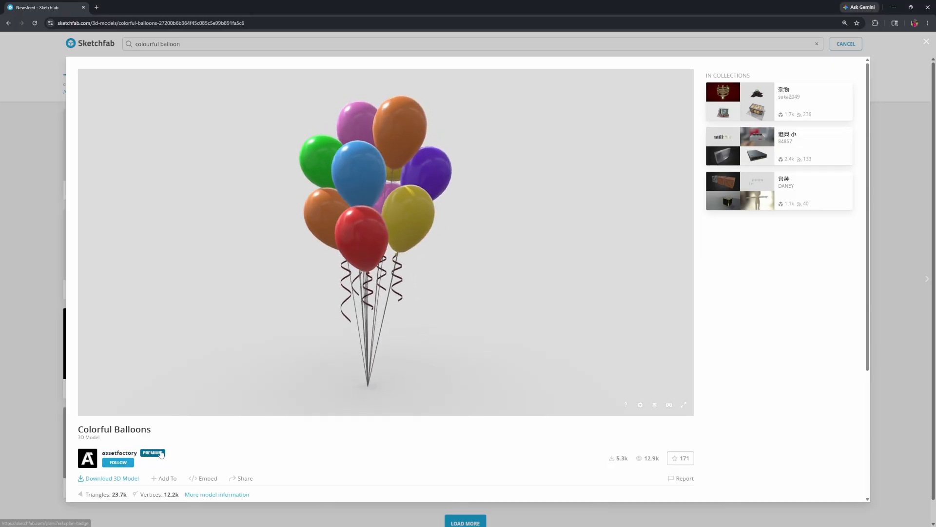
scroll(158, 456, "down", 1)
left_click(92, 447)
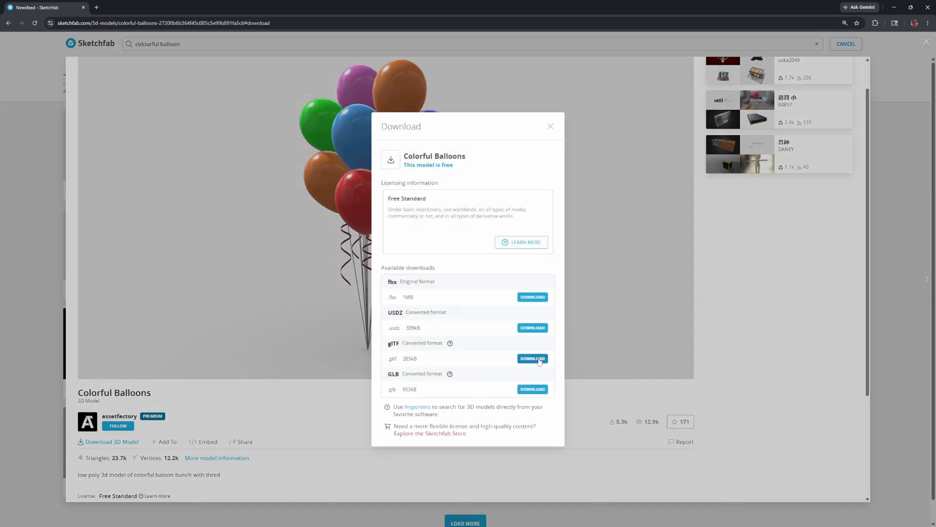
Switch to Blender and delete every object in the default scene
left_click(894, 7)
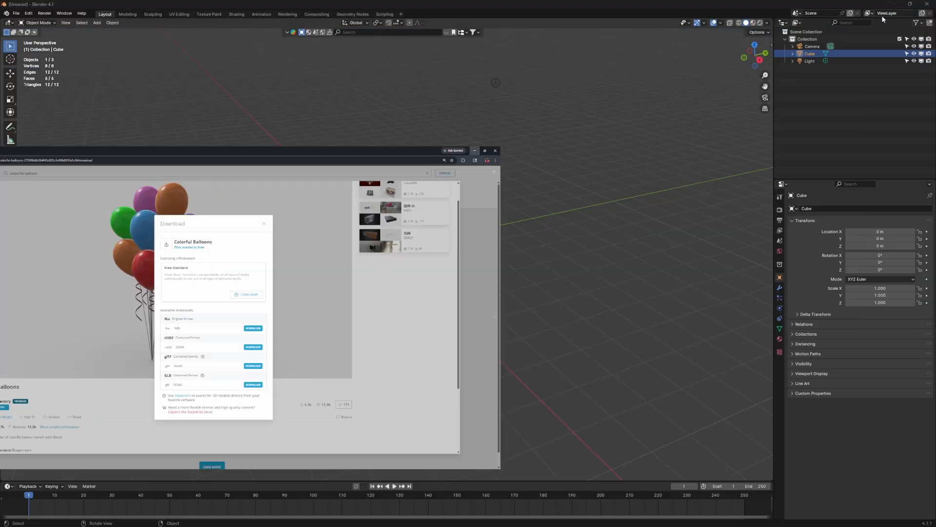
key("alt+a")
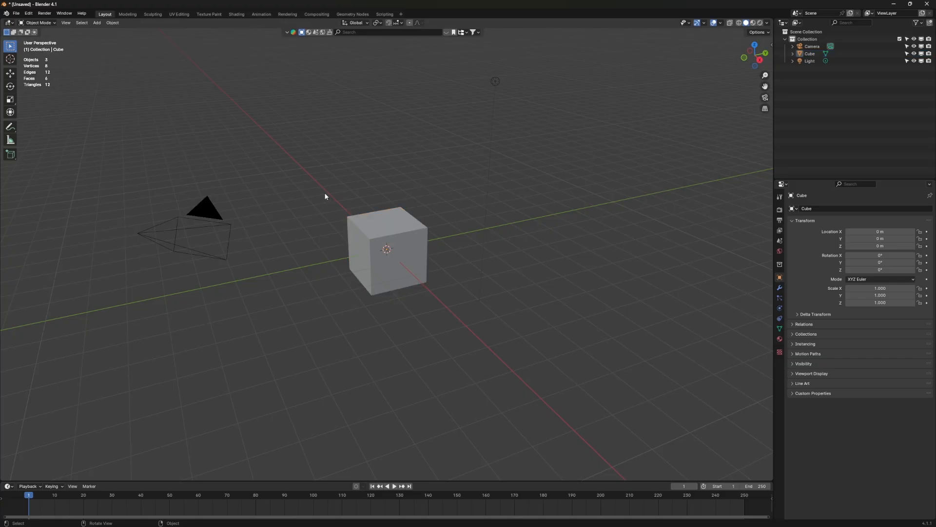
key("a")
key("x")
left_click(326, 195)
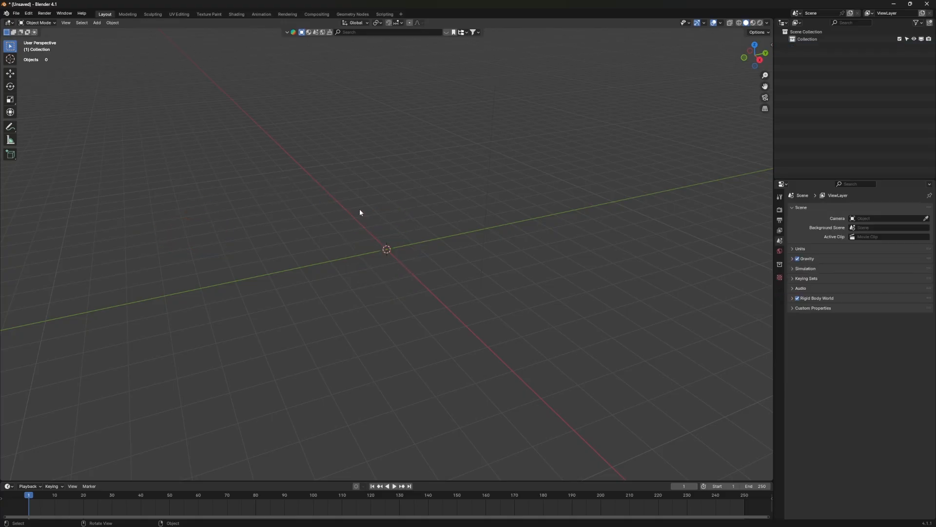
Add a cube-shaped empty and a sphere-shaped empty at the world origin
key("shift+a")
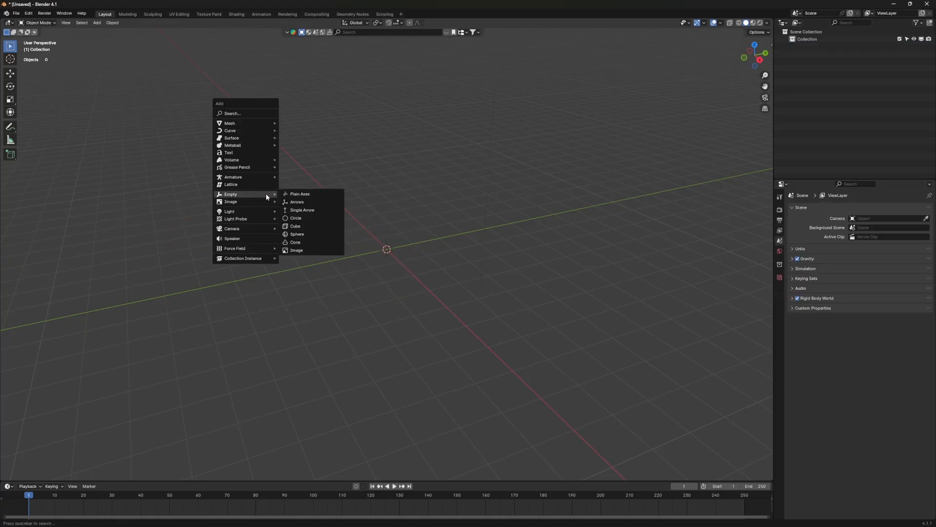
mouse_move(231, 194)
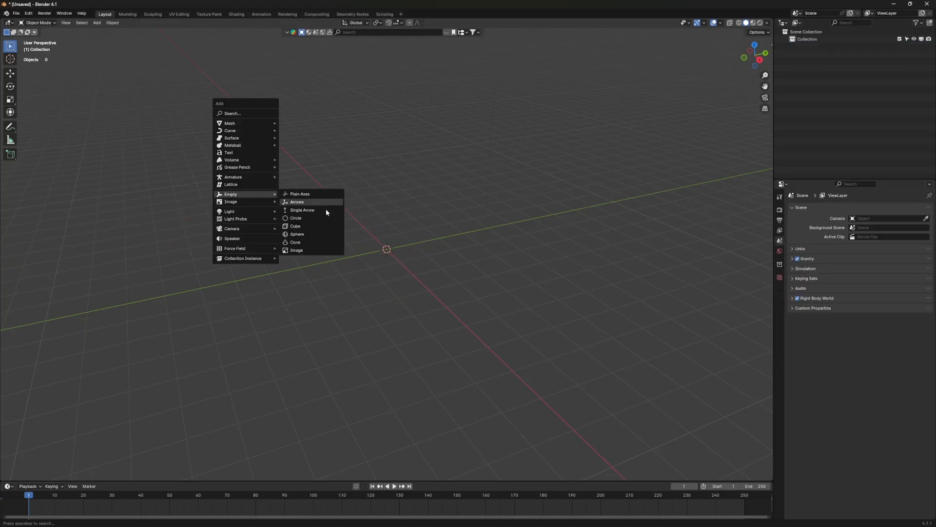
left_click(309, 228)
middle_click_drag(512, 279, 355, 265)
scroll(341, 262, "up", 2)
key("shift+a")
mouse_move(277, 181)
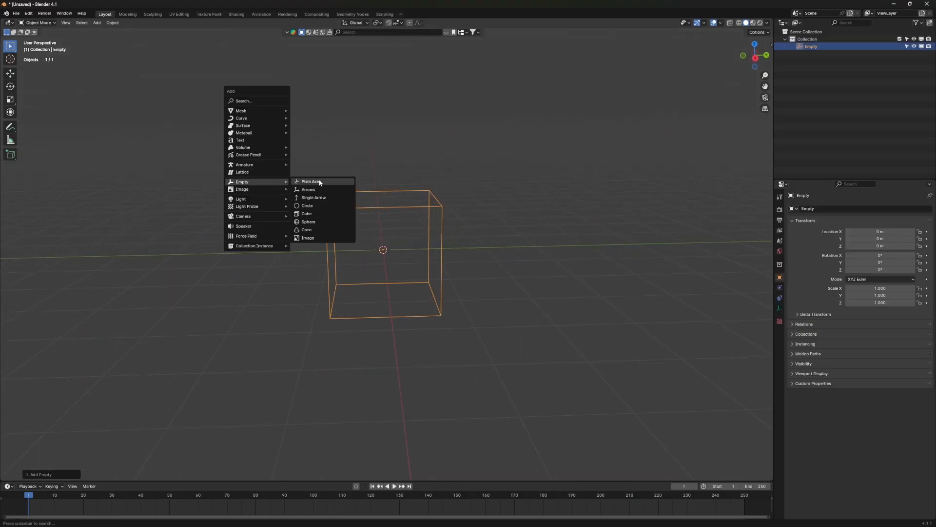
left_click(317, 222)
middle_click_drag(380, 244, 414, 257)
Select both empties and move them 1 m up along the Z axis
left_click_drag(317, 158, 397, 226)
key("g")
key("z")
key("1")
key("Return")
mouse_move(398, 235)
middle_mouse_down()
mouse_move(376, 226)
mouse_move(401, 209)
mouse_move(309, 236)
mouse_move(427, 191)
mouse_move(395, 235)
middle_mouse_up()
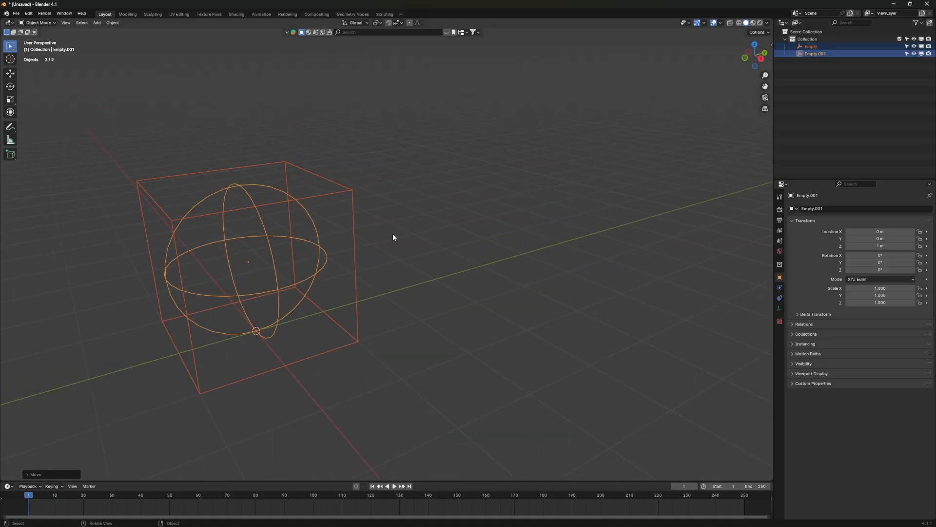
Rename the sphere empty to r and the cube empty to l
left_click(309, 225)
double_click(816, 54)
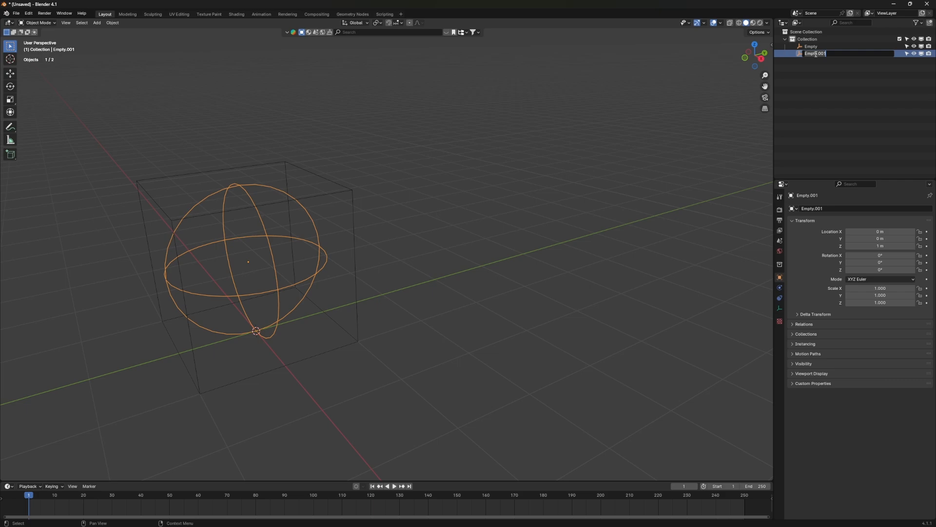
type("r")
key("Return")
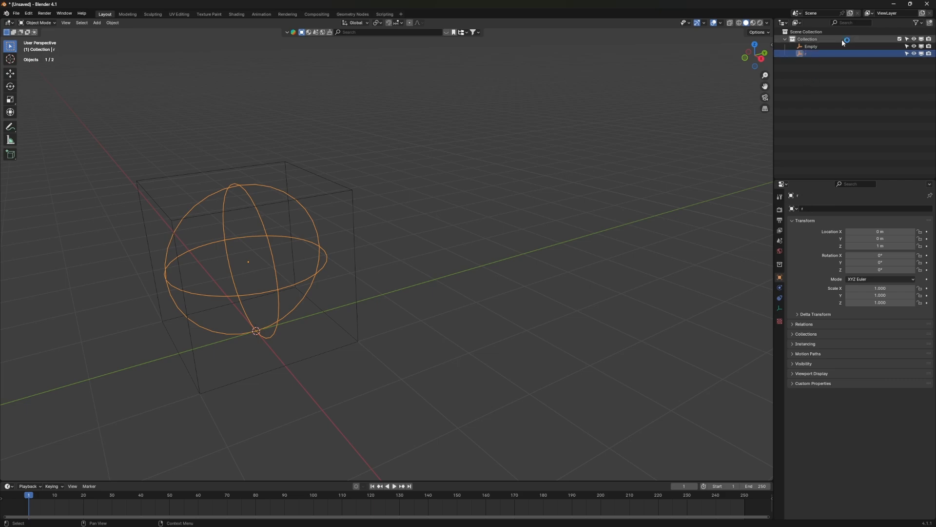
left_click(350, 193)
double_click(810, 46)
type("t")
key("Return")
Add a Child Of constraint to the sphere empty and set the cube empty as its target
middle_click_drag(439, 219, 366, 207)
left_click(366, 207)
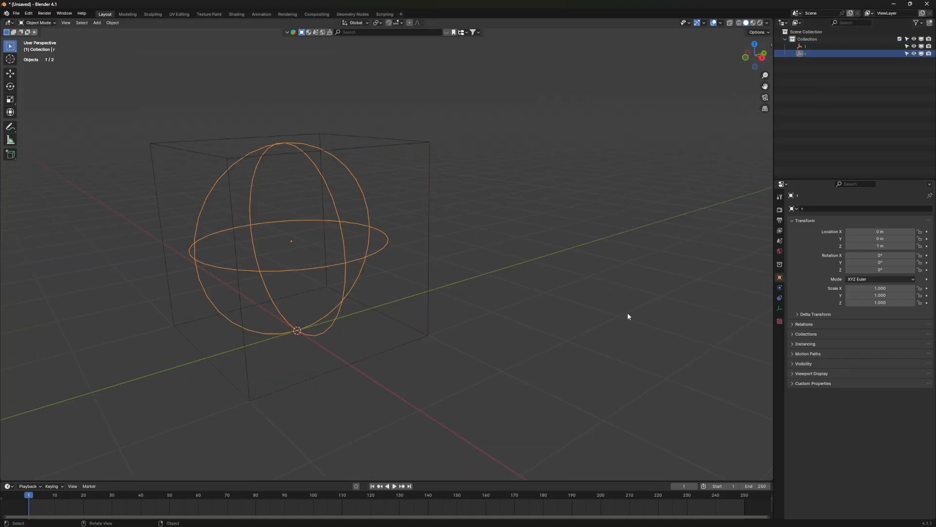
left_click(780, 298)
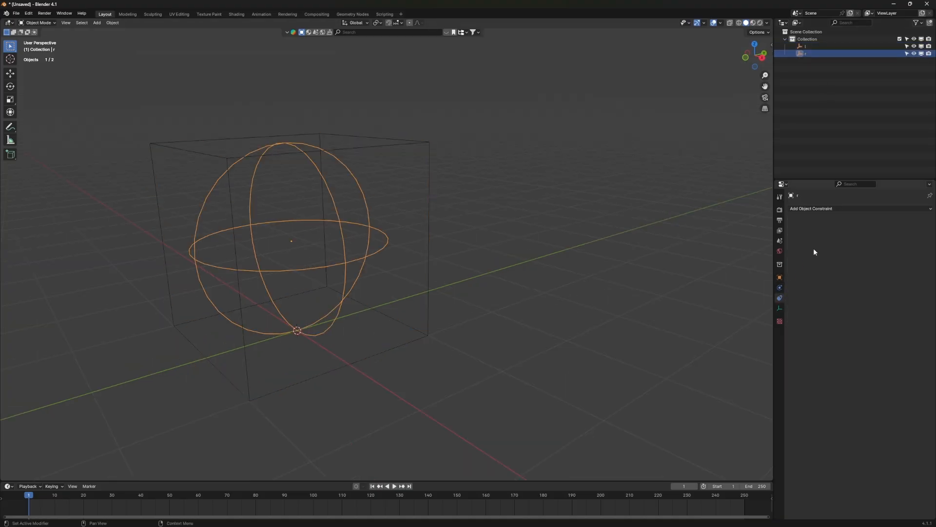
left_click(835, 210)
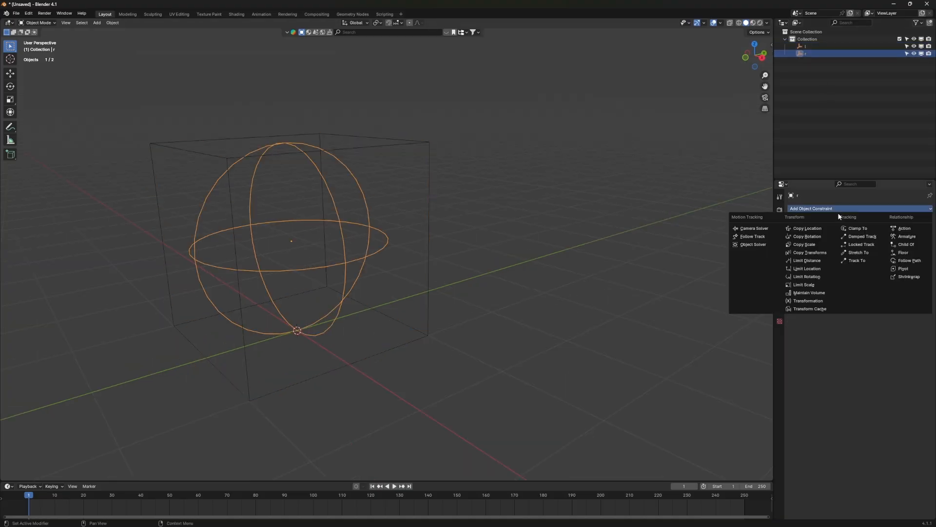
left_click(907, 245)
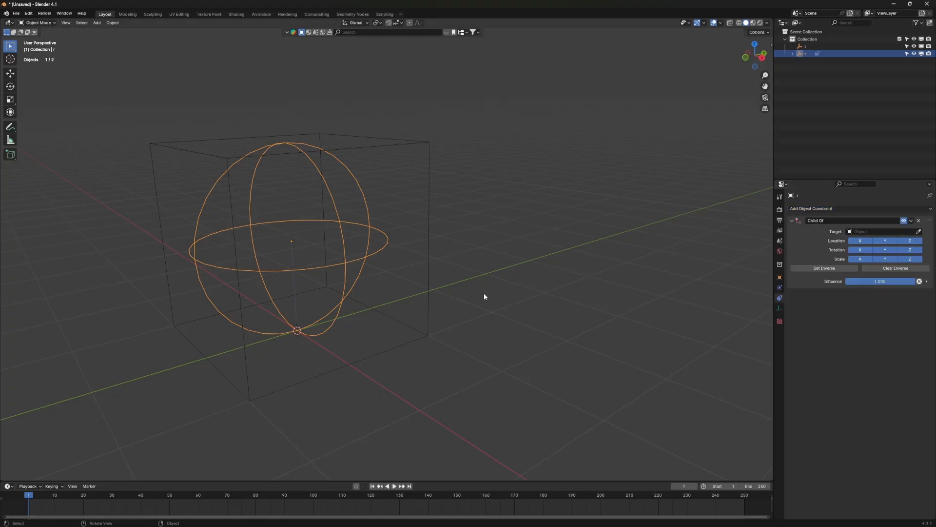
left_click(918, 232)
left_click(425, 142)
Test the constraint by moving the cube empty, cancelling each move
left_click(379, 152)
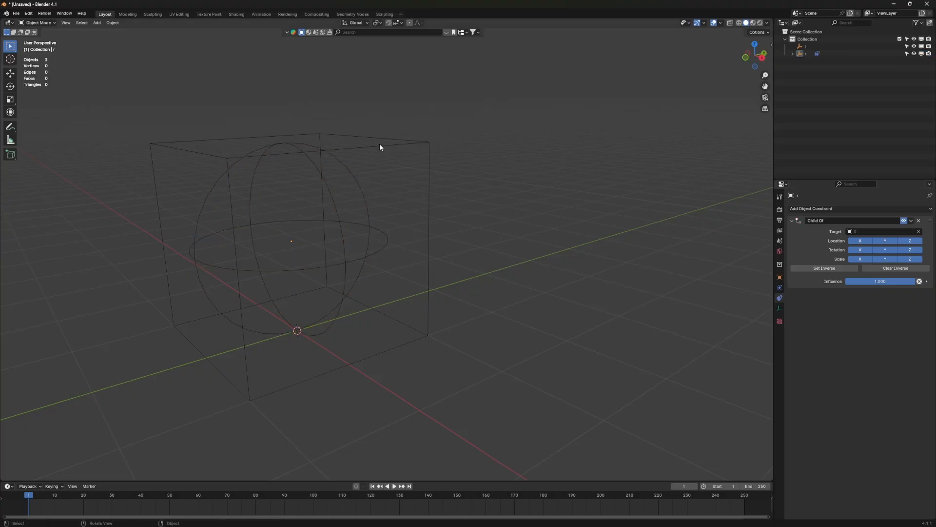
left_click(380, 144)
key("g")
right_click(344, 198)
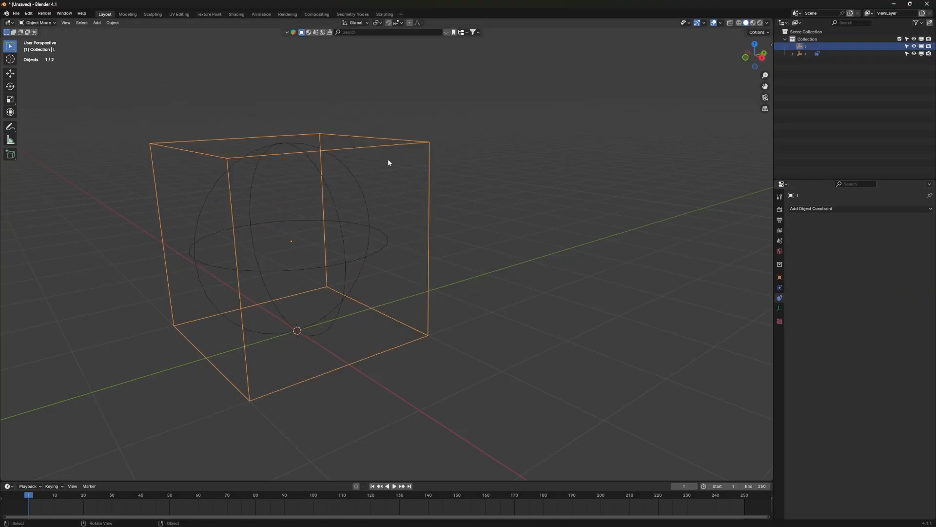
key("g")
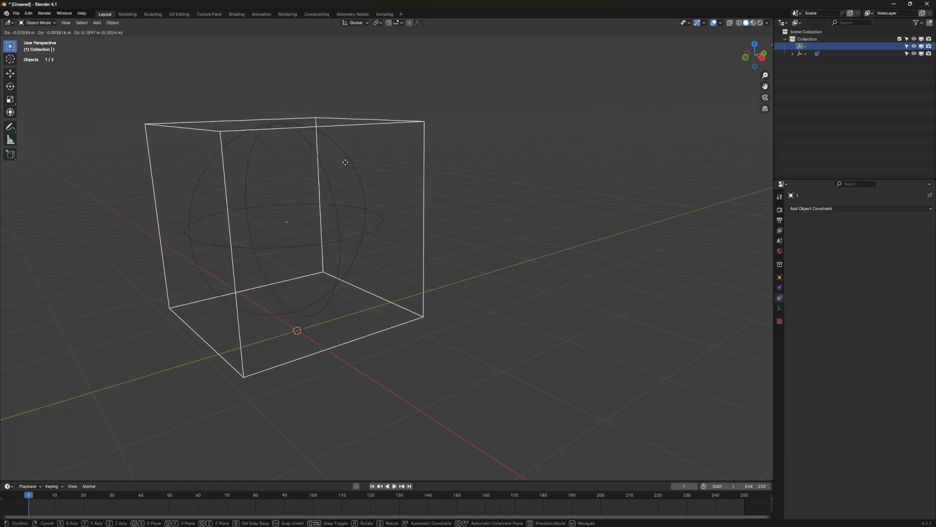
right_click(347, 209)
Add a mesh cube at the world origin
middle_click_drag(338, 209, 272, 215)
key("shift+a")
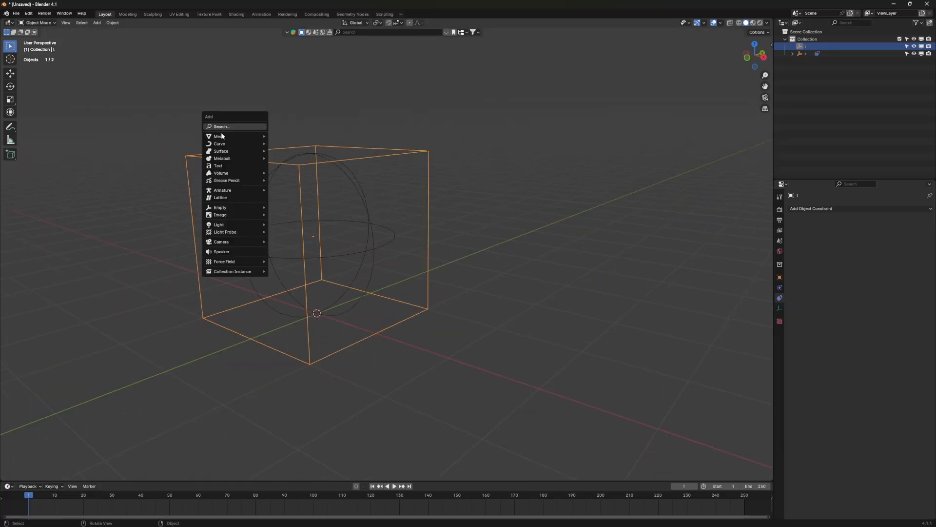
mouse_move(222, 136)
left_click(306, 144)
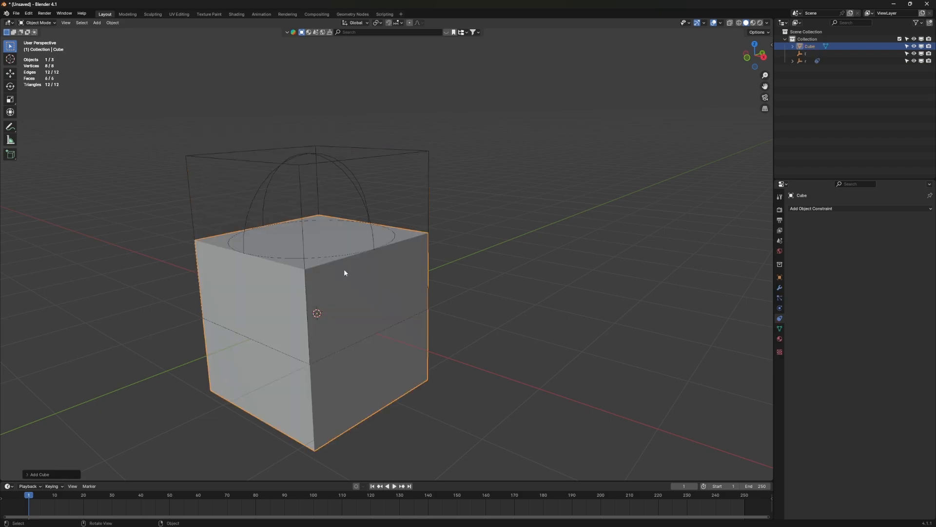
Scale the mesh cube down uniformly and stretch it along the X axis into a long thin bar
middle_click_drag(344, 272, 409, 288)
key("s")
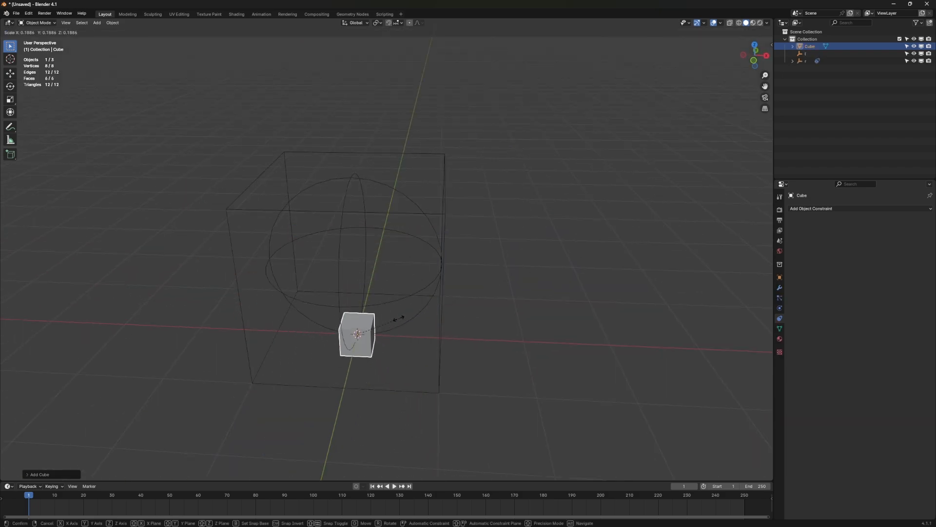
left_click(375, 329)
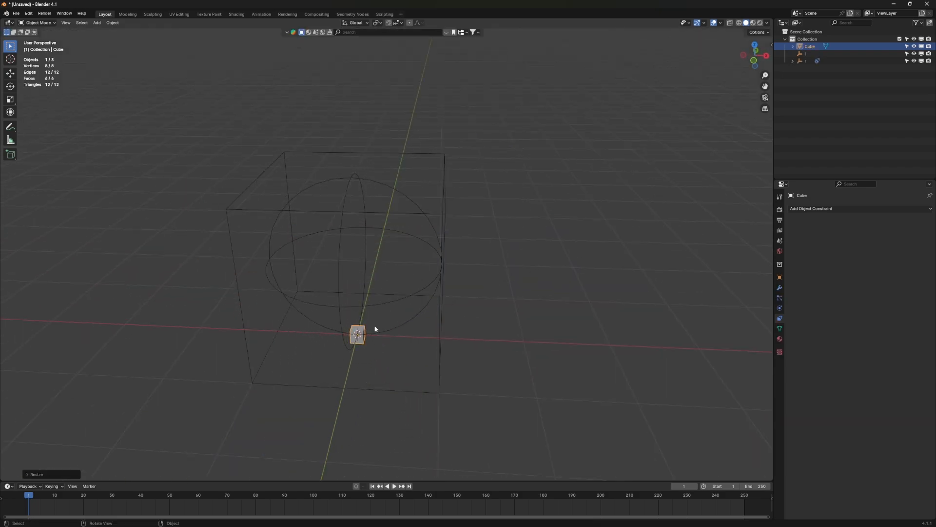
key("s")
key("x")
left_click(527, 266)
middle_click_drag(527, 266, 366, 268)
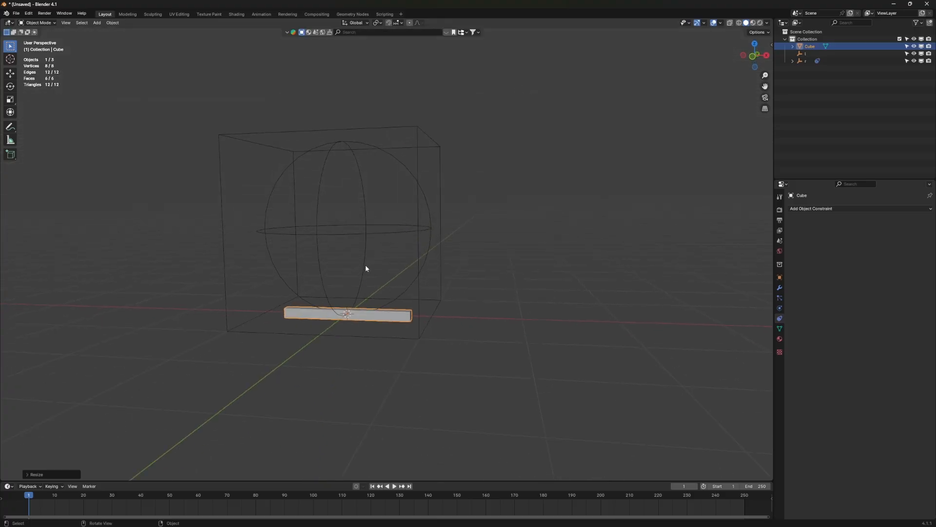
Snap the bar to the centre of the sphere empty using Selection to Active
left_click(368, 235, "shift")
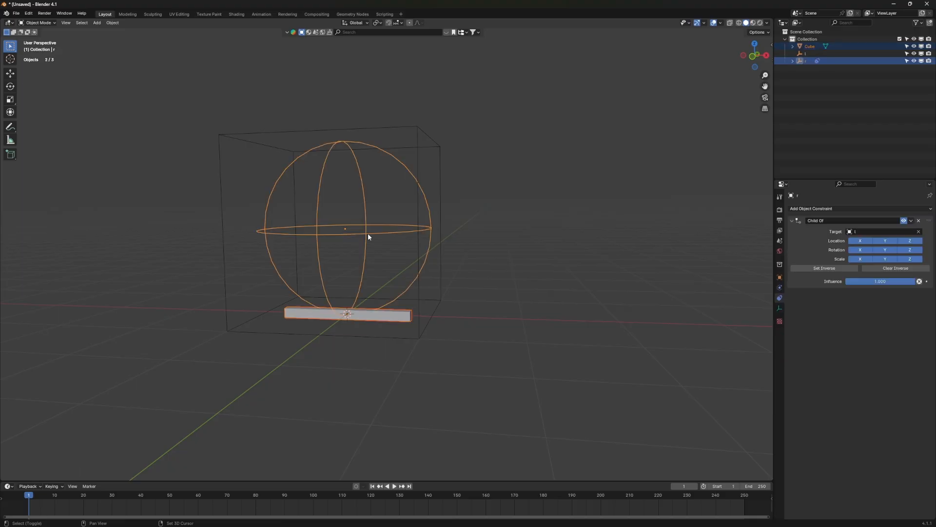
key("shift+s")
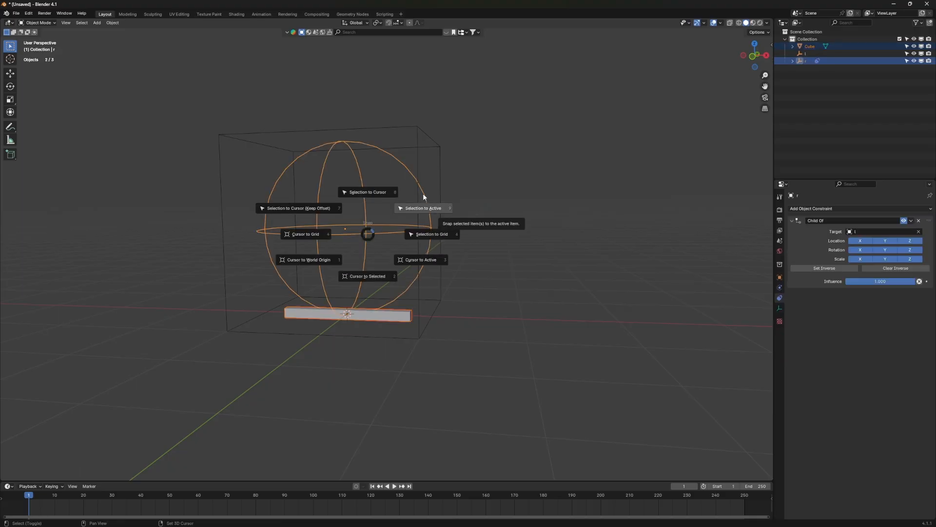
left_click(448, 182)
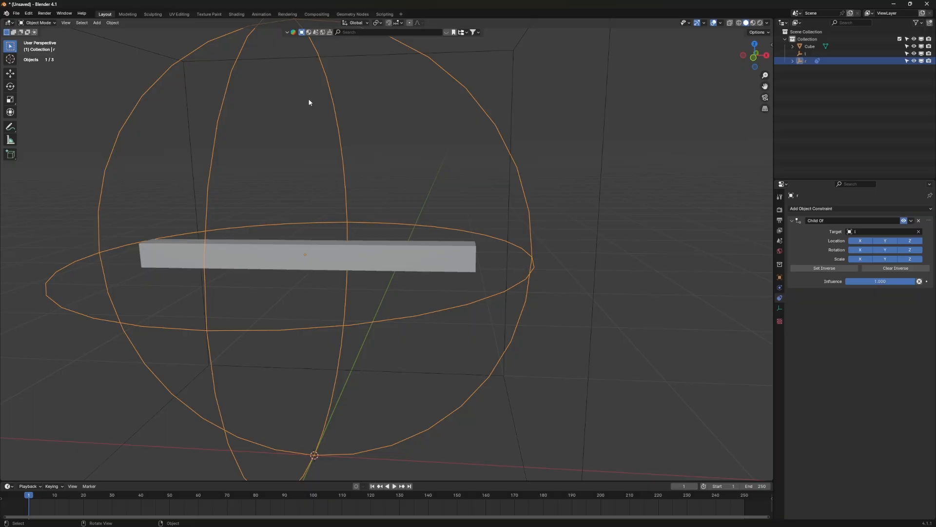
Add a Child Of constraint to the bar and set the sphere empty as its target
left_click(385, 261)
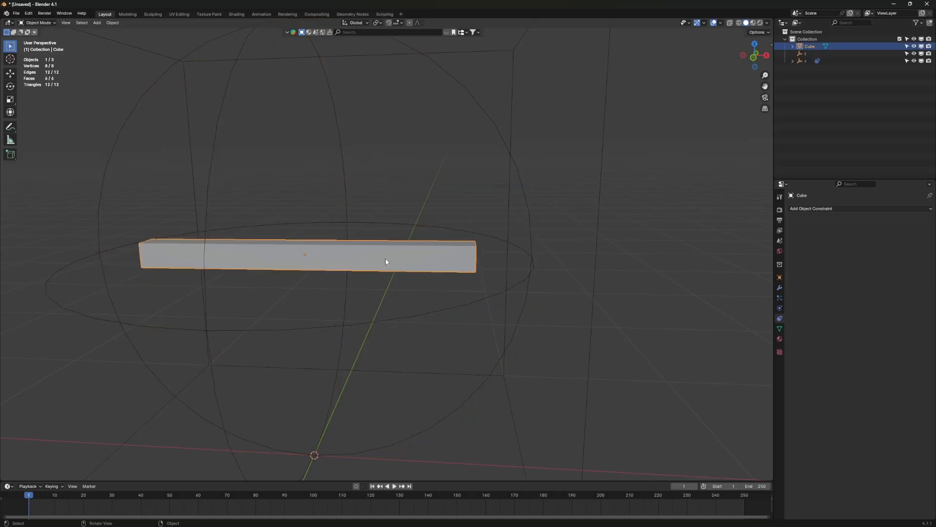
scroll(384, 262, "down", 4)
middle_click_drag(376, 267, 370, 270)
scroll(376, 266, "up", 2)
left_click(820, 209)
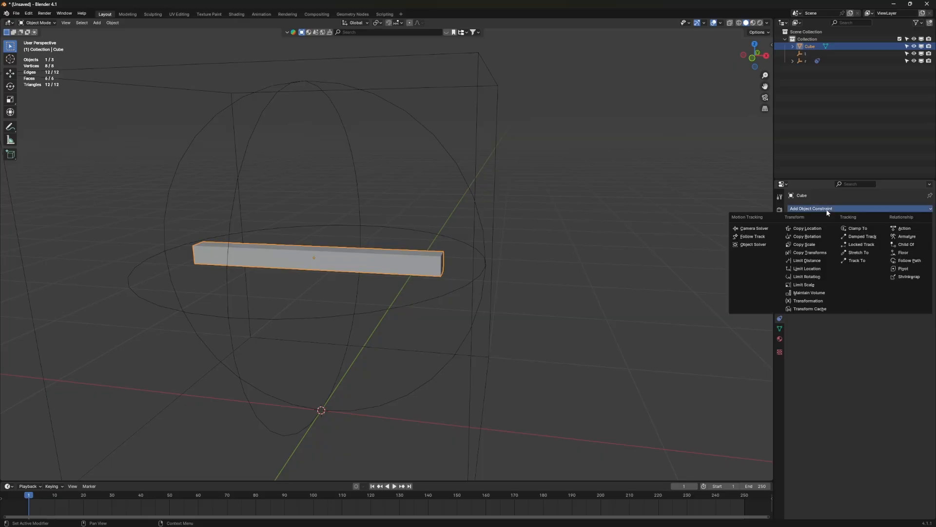
left_click(910, 245)
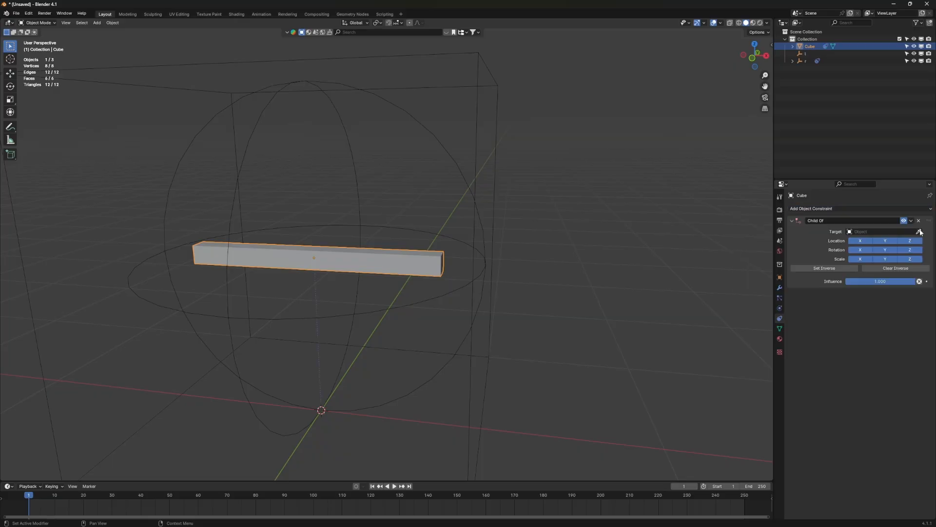
left_click(920, 232)
left_click(351, 141)
Test the parenting chain by moving the cube empty and the sphere empty in turn, cancelling both moves
middle_click_drag(354, 155, 390, 161)
left_click(394, 233)
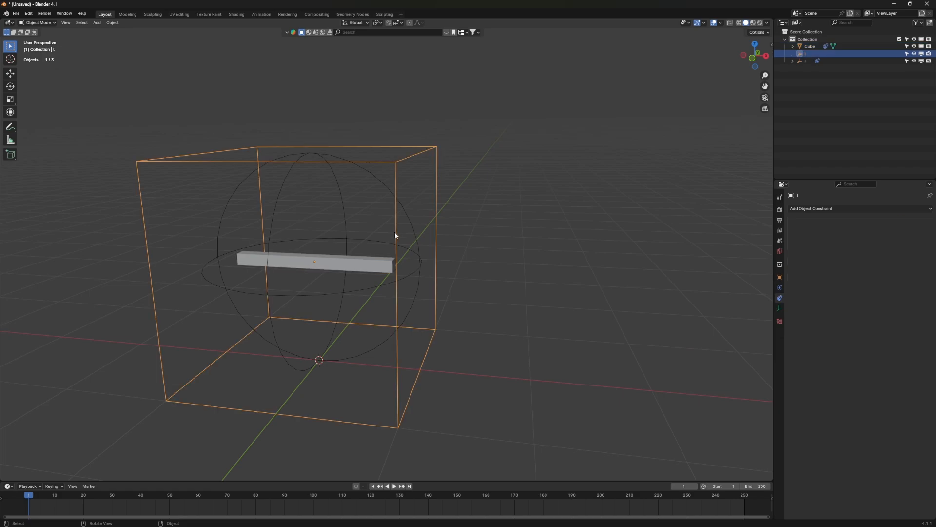
key("g")
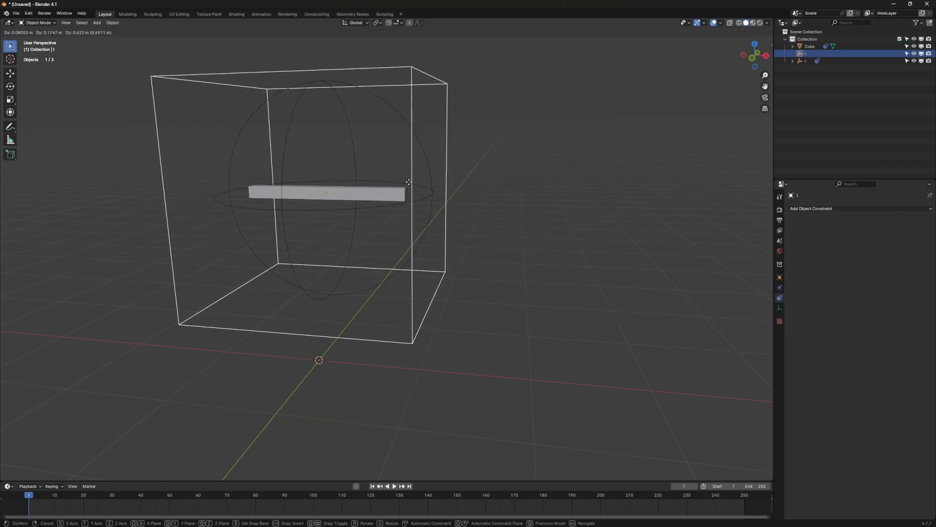
left_click(367, 184)
left_click(341, 188)
key("g")
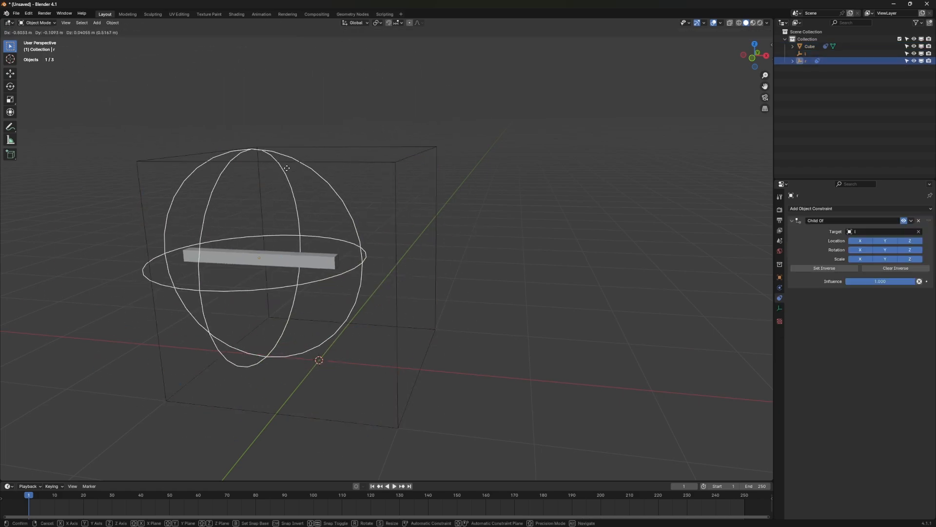
right_click(381, 190)
scroll(346, 194, "down", 5)
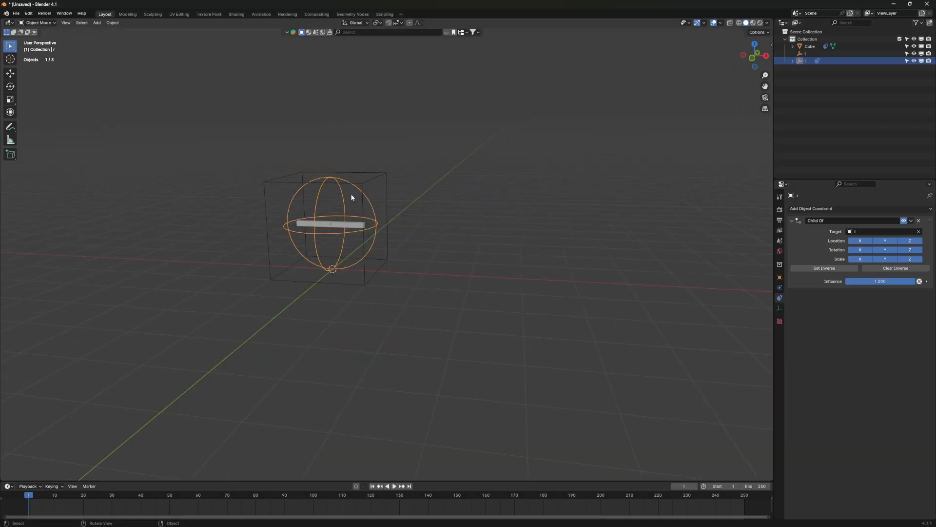
middle_click_drag(346, 193, 332, 197)
scroll(352, 219, "up", 5)
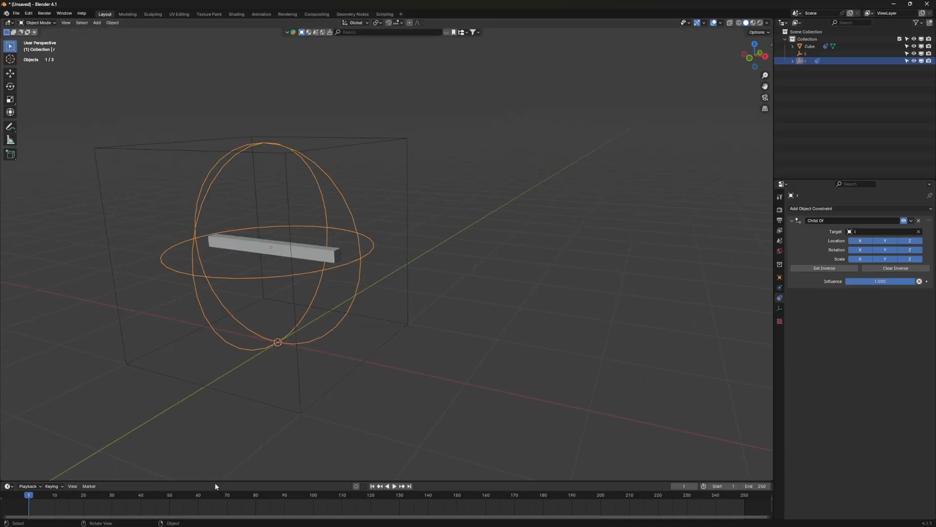
Enlarge the timeline area, split it horizontally and switch the lower half to the Graph Editor
left_click_drag(216, 482, 223, 333)
mouse_move(6, 335)
left_mouse_down()
mouse_move(6, 300)
mouse_move(8, 343)
left_mouse_up()
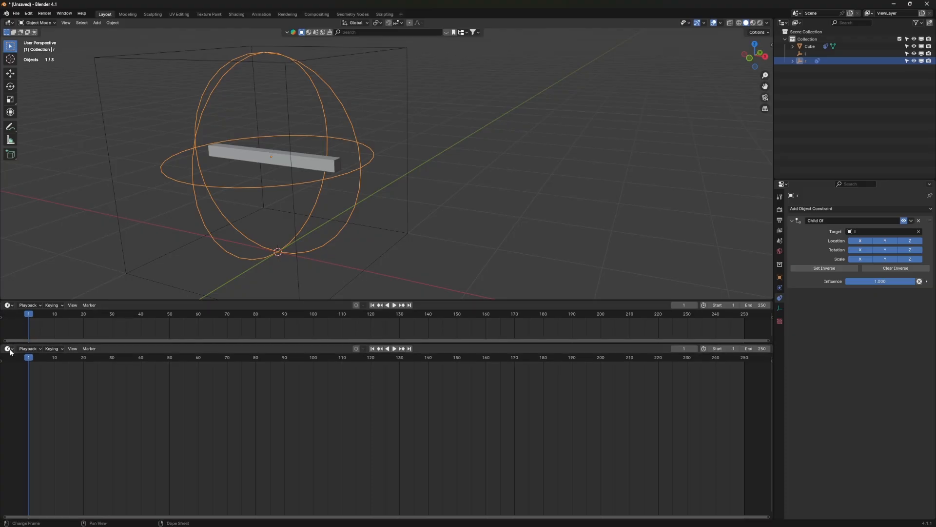
left_click(9, 349)
left_click(116, 387)
Select the cube empty and test moving it along the Y axis, cancelling the move
scroll(312, 238, "down", 3)
middle_click_drag(334, 237, 309, 233)
left_click(339, 139)
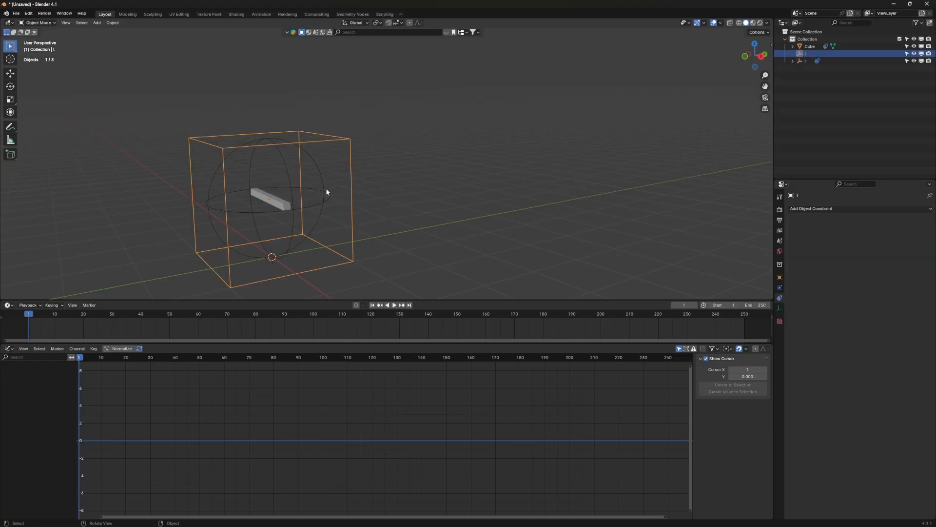
middle_click_drag(317, 193, 298, 200)
scroll(297, 200, "down", 2)
key("g")
key("y")
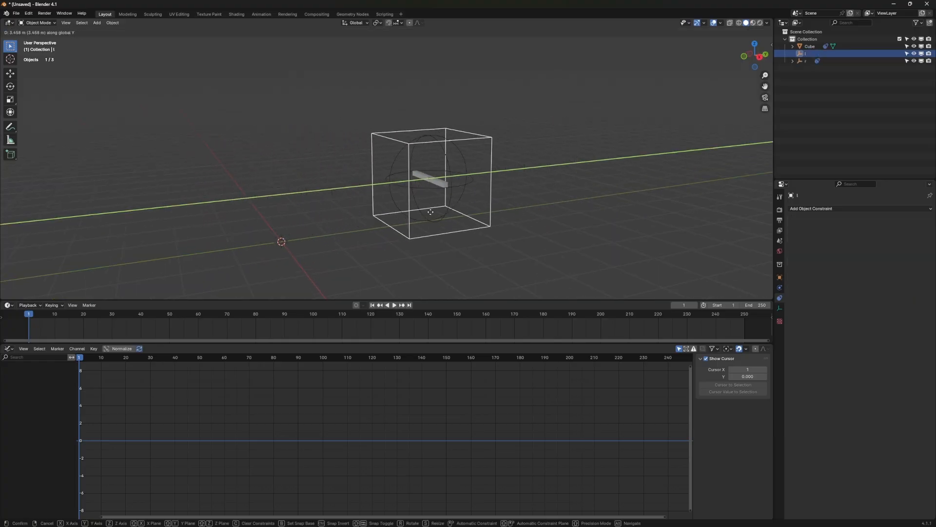
left_click(285, 217)
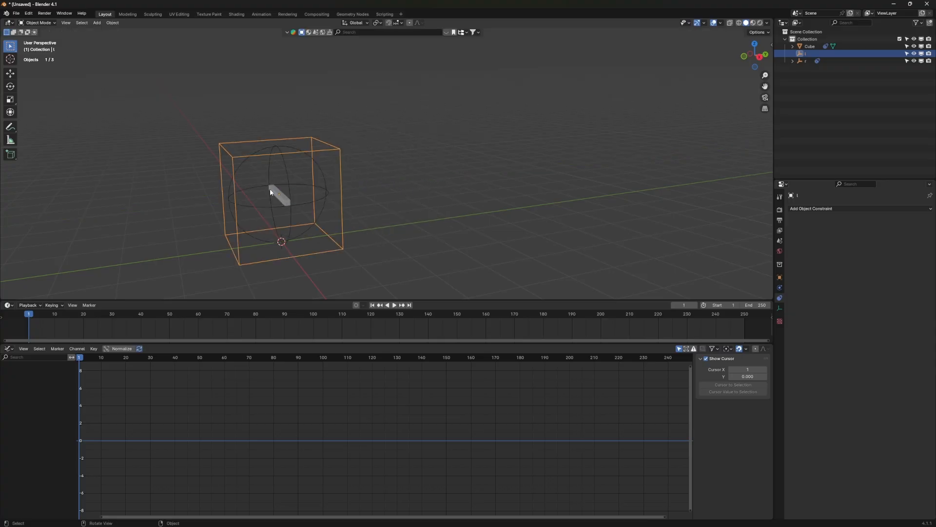
Insert a Location keyframe for the cube empty at frame 1
middle_click_drag(285, 217, 297, 220)
key("k")
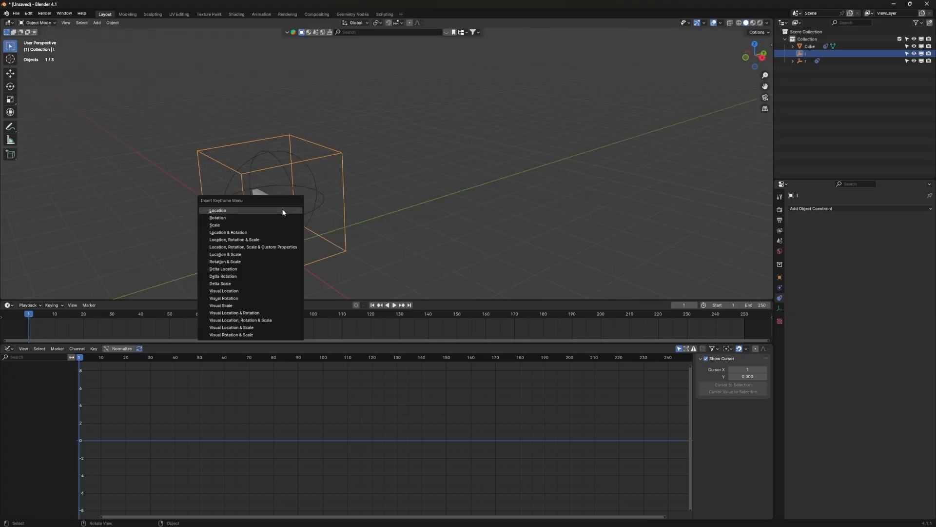
left_click(283, 211)
At frame 250, move the cube empty far along the Y axis and insert a Location keyframe
left_click(410, 304)
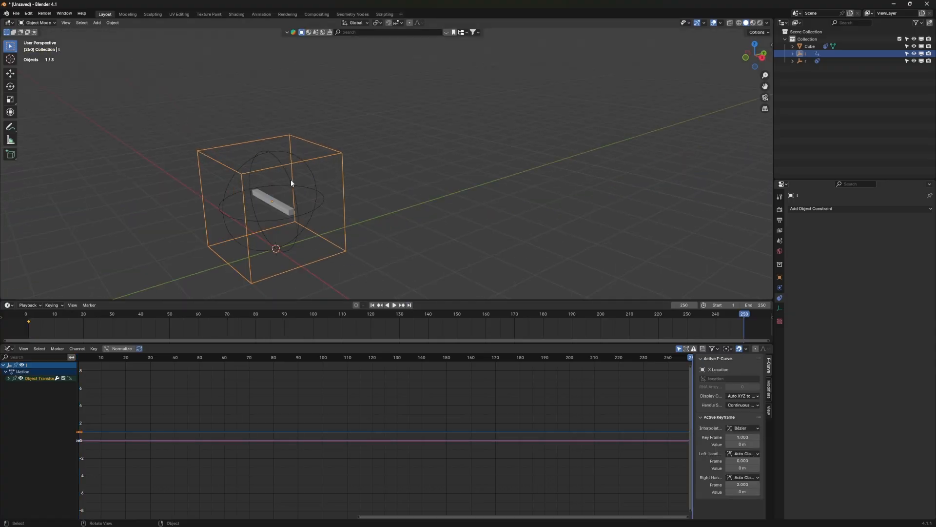
middle_click_drag(290, 180, 330, 226)
key("h")
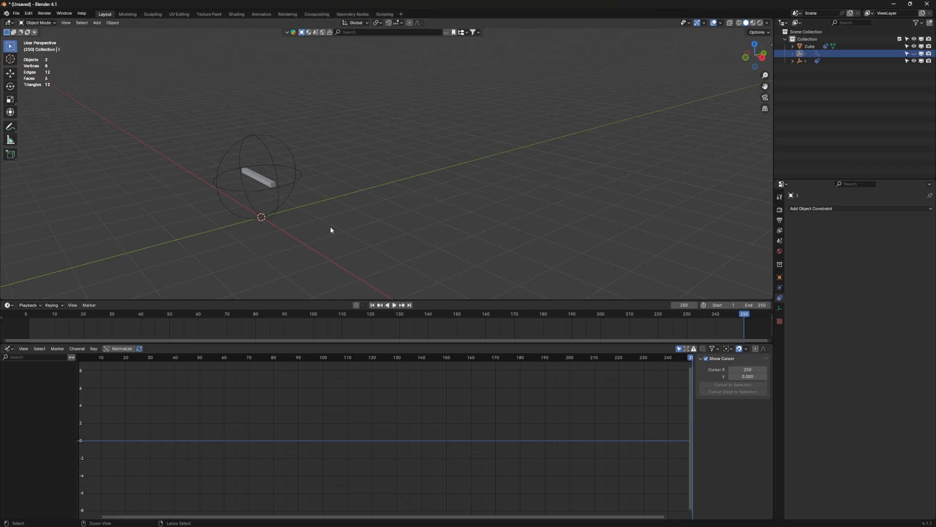
key("alt+h")
key("g")
key("y")
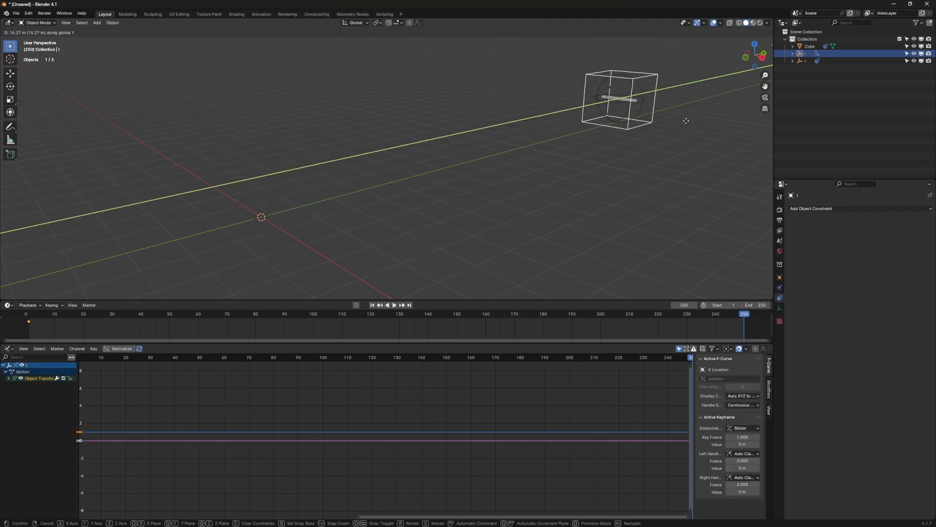
left_click(697, 117)
key("i")
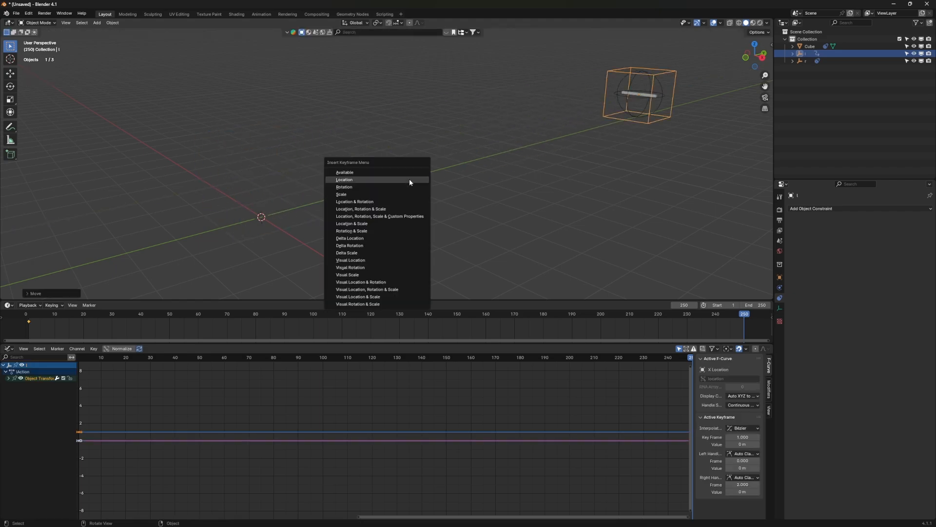
left_click(410, 179)
Preview the cube empty's motion from frame 1 and set the interpolation of its keyframes to Linear
left_click(373, 307)
key("space")
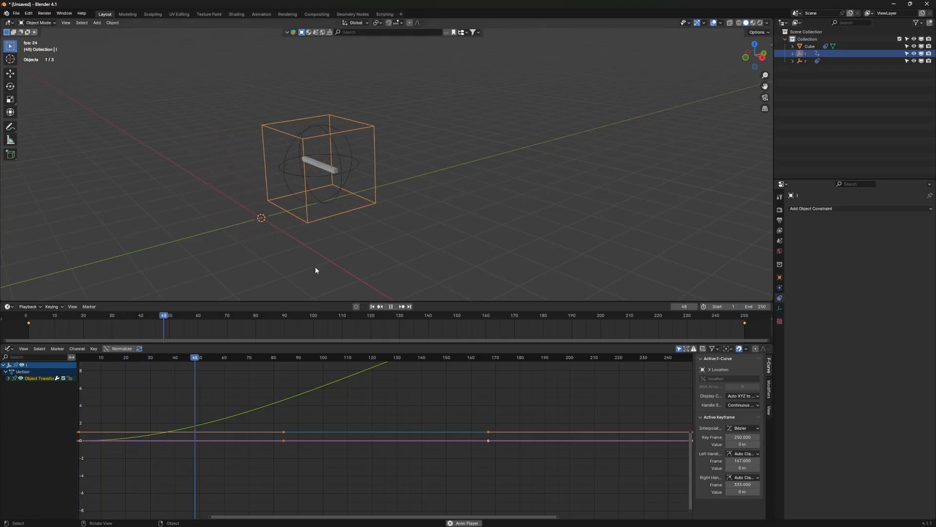
key("space")
key("t")
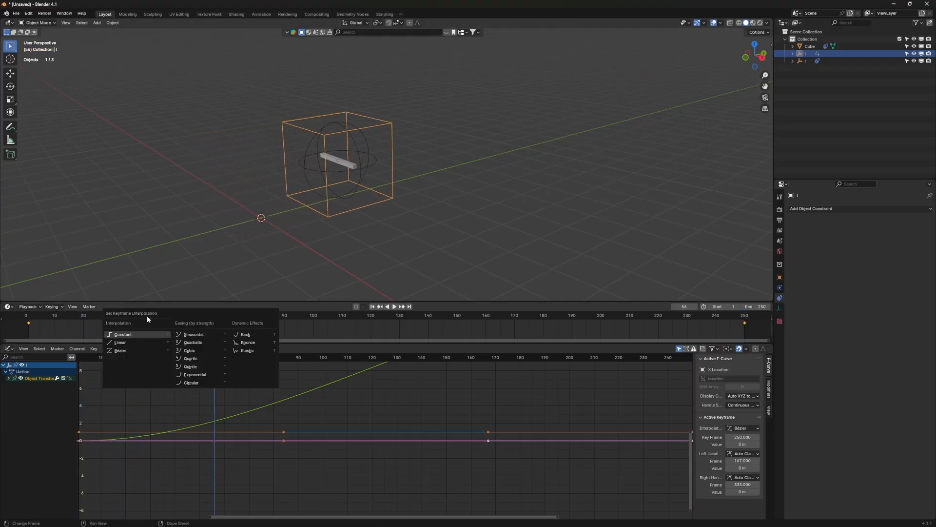
left_click(164, 337)
Play back the linear motion from the start and return to frame 1
left_click(372, 306)
key("space")
middle_click_drag(385, 199, 370, 208)
key("space")
left_click(373, 306)
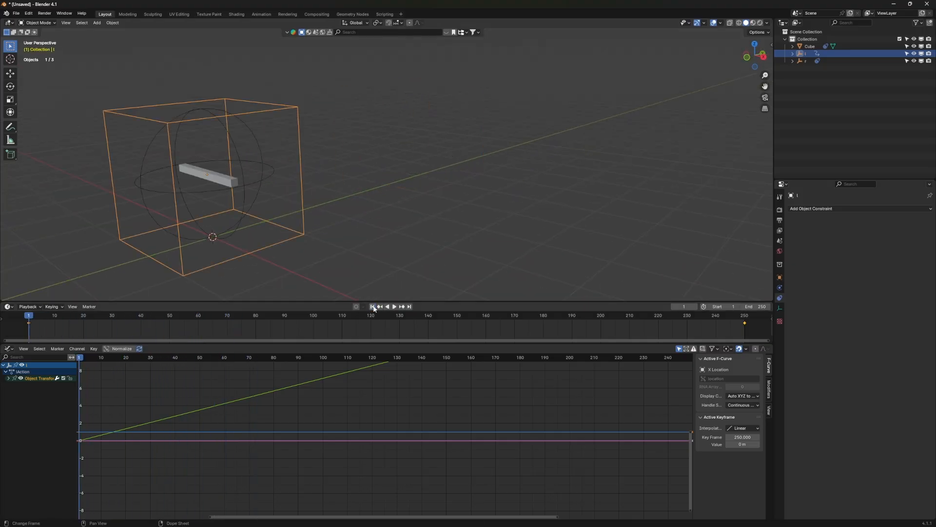
Delete all the cube empty's keyframes, check playback briefly and return to frame 1
key("alt+a")
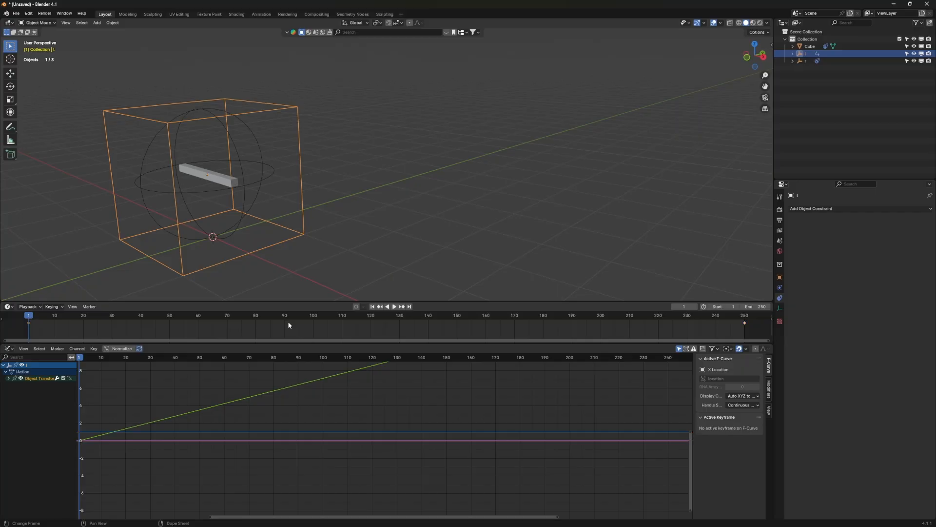
key("a")
key("x")
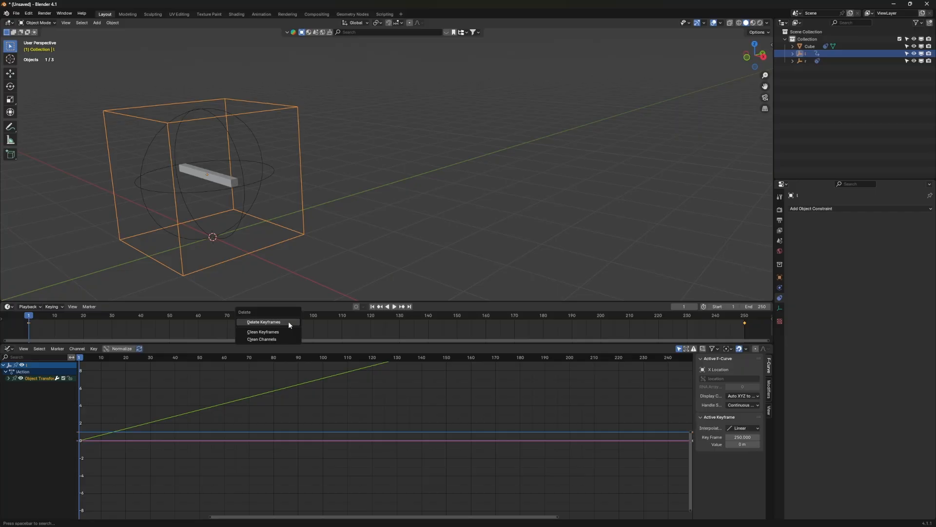
left_click(289, 322)
key("space")
key("space")
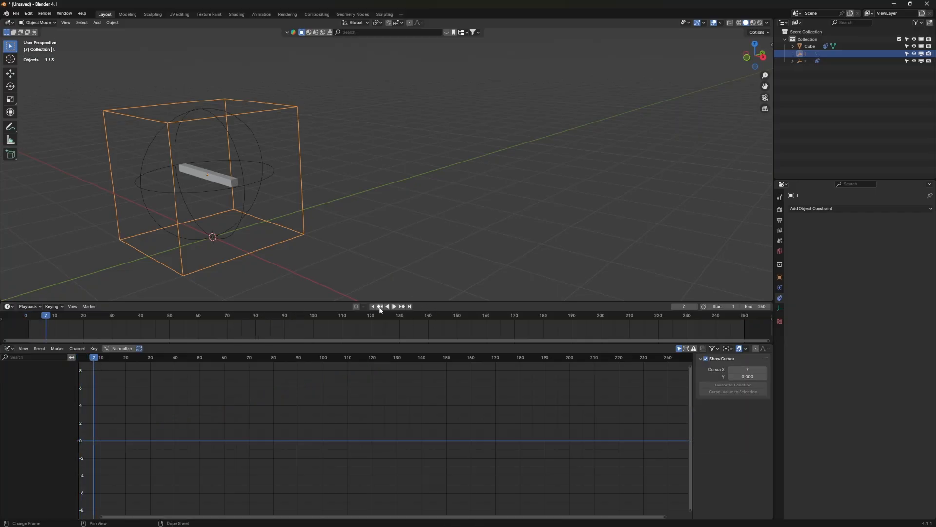
left_click(372, 306)
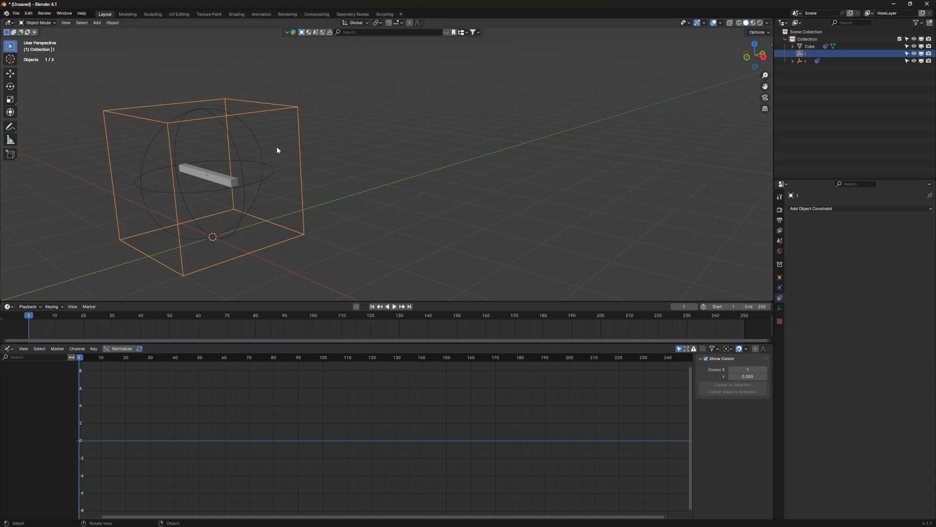
Insert a Location keyframe for the cube empty at frame 1 and expand its Object Transforms channels
key("k")
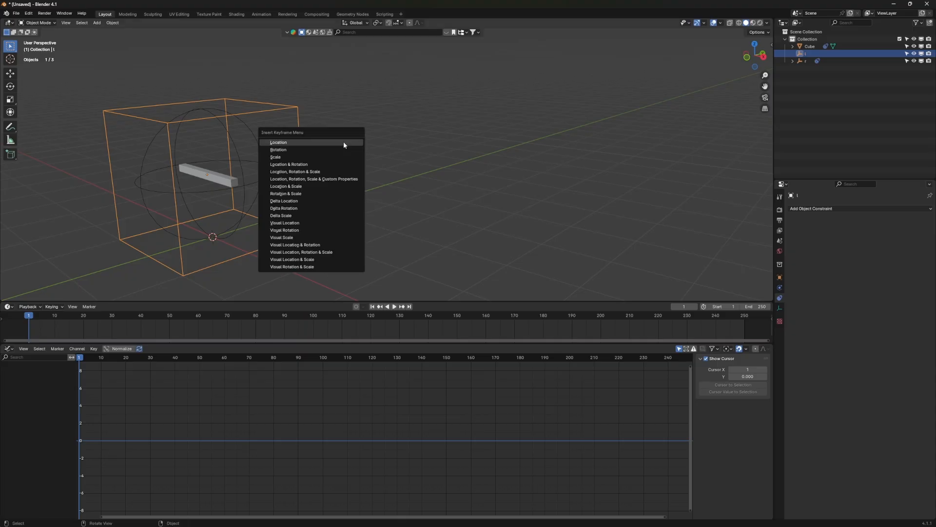
left_click(344, 142)
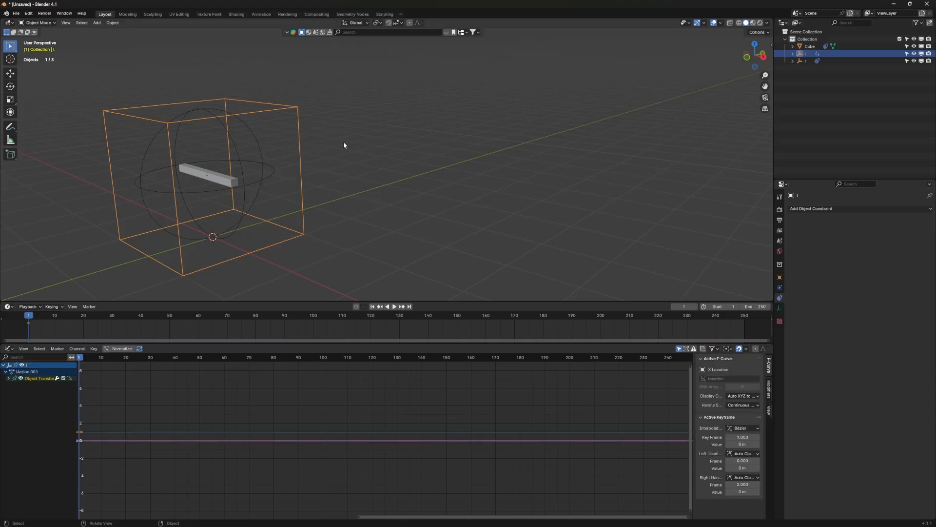
left_click(8, 378)
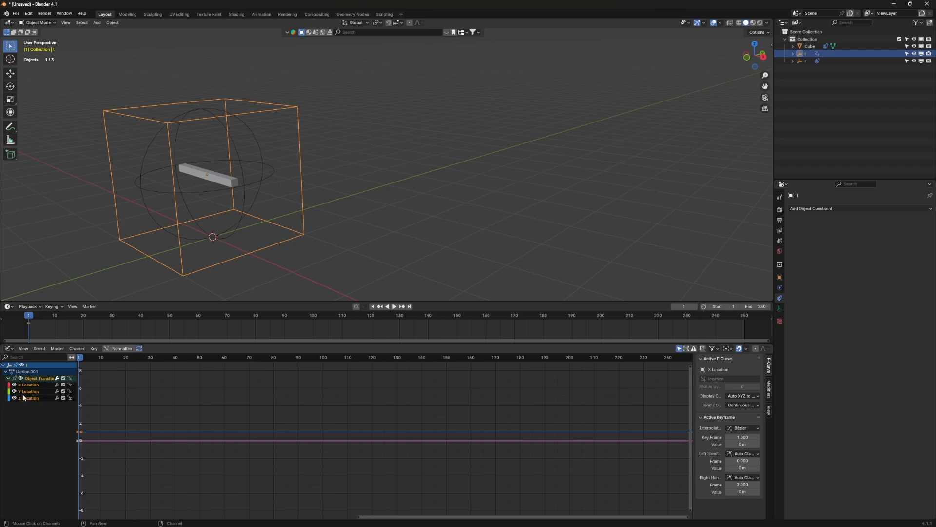
Test moving the cube empty along the Y, Z and X axes in turn, cancelling each move
key("g")
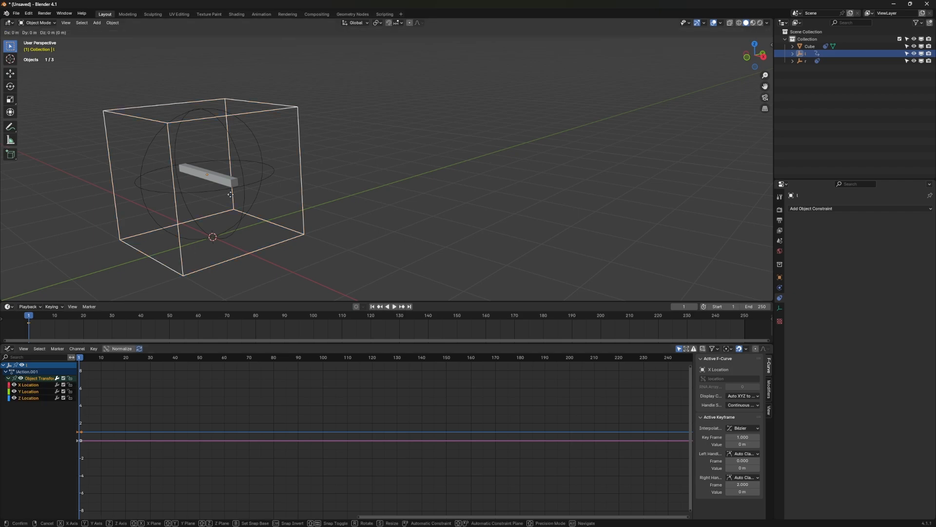
key("y")
right_click(305, 168)
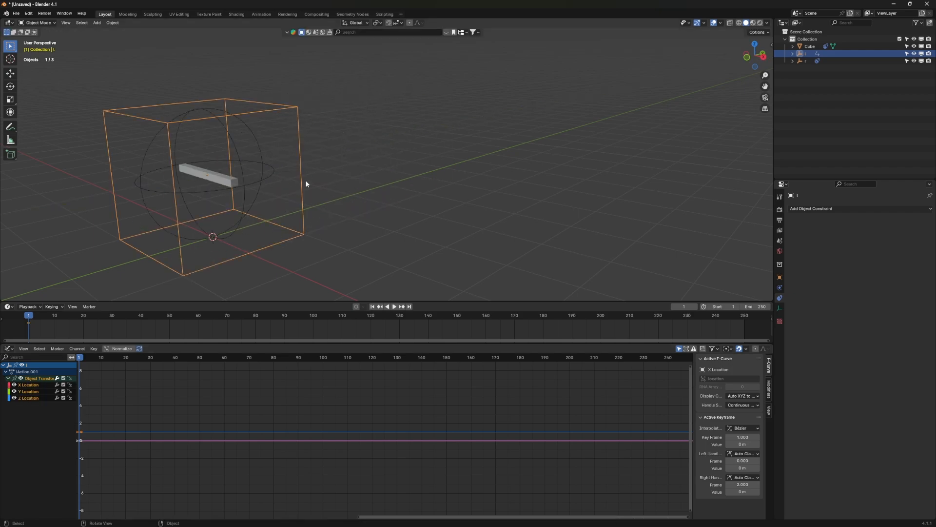
key("g")
key("z")
right_click(324, 169)
key("g")
key("z")
right_click(350, 148)
key("g")
key("x")
right_click(355, 157)
Delete the cube empty's X Location channel and add a Generator modifier to its Y Location curve
key("x")
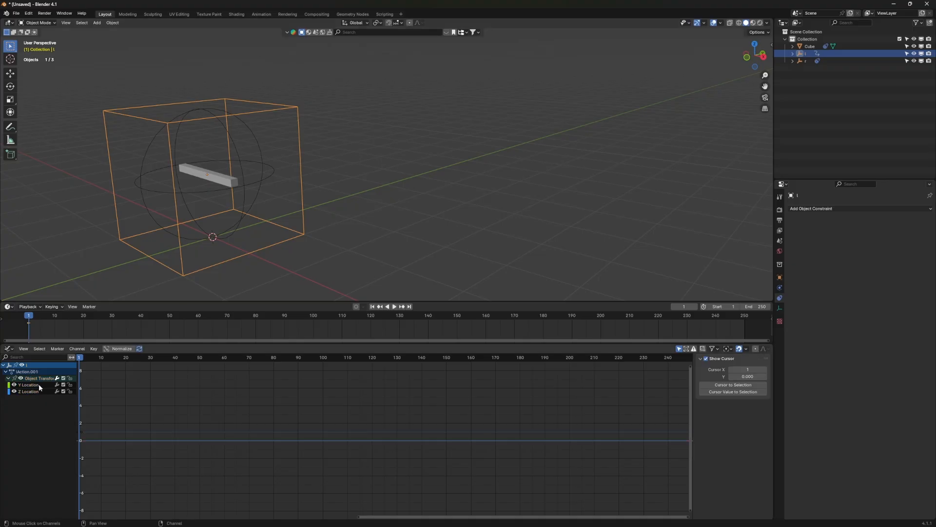
left_click(35, 384)
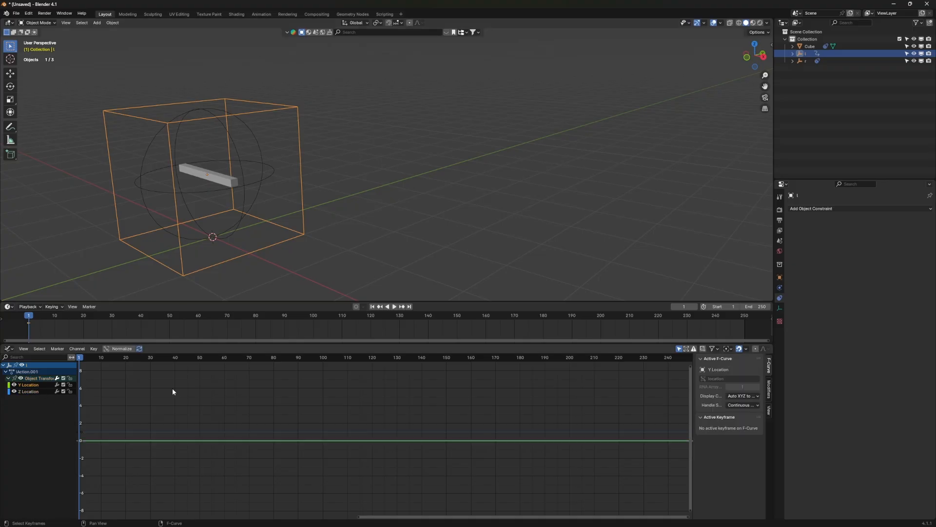
left_click(770, 390)
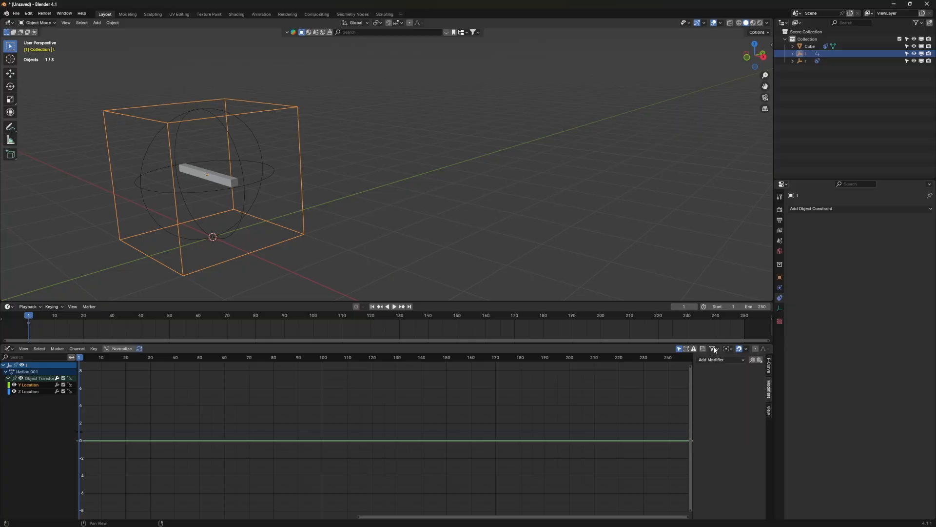
left_click(707, 361)
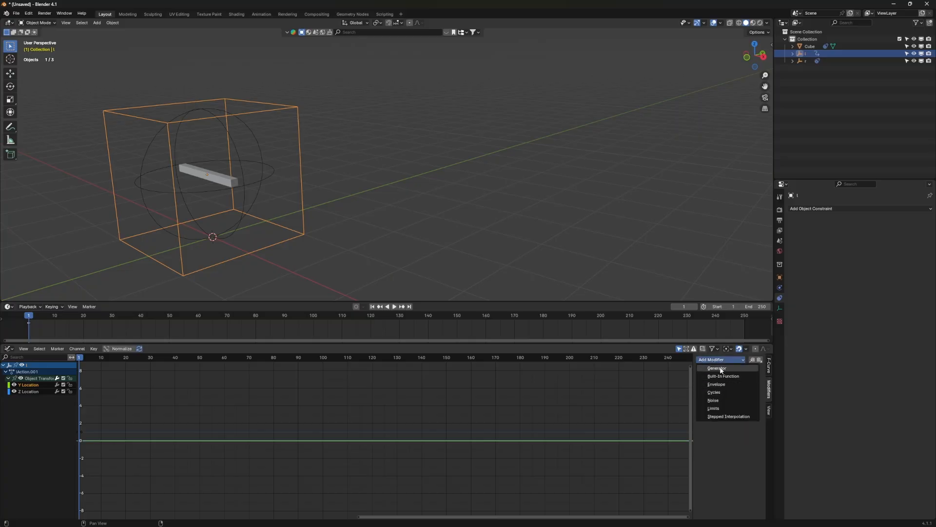
left_click(734, 368)
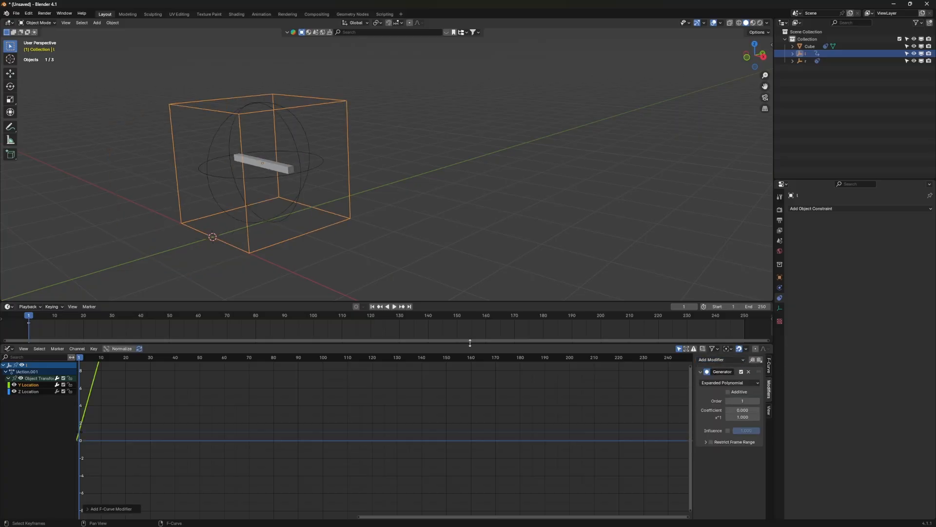
Preview the generated Y motion, return to frame 1 and lower the Generator's x^1 coefficient to 0.1
key("space")
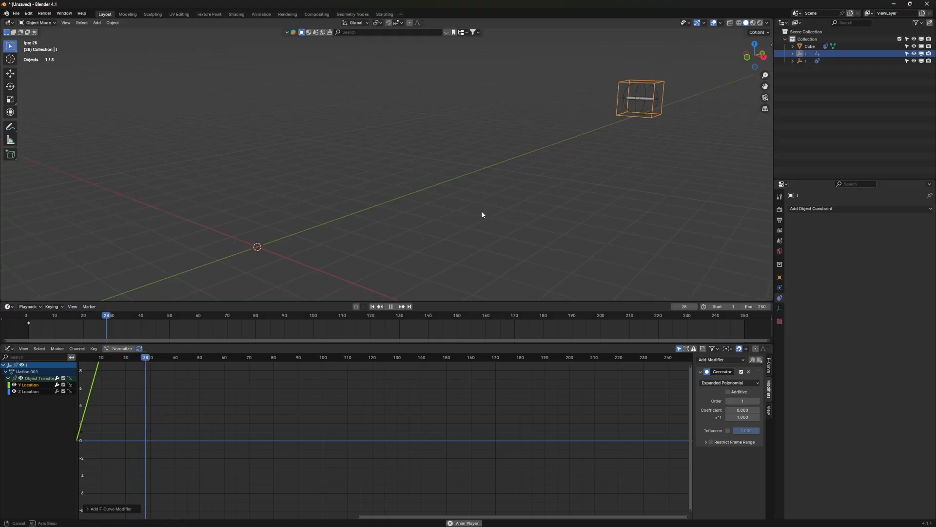
left_click(373, 307)
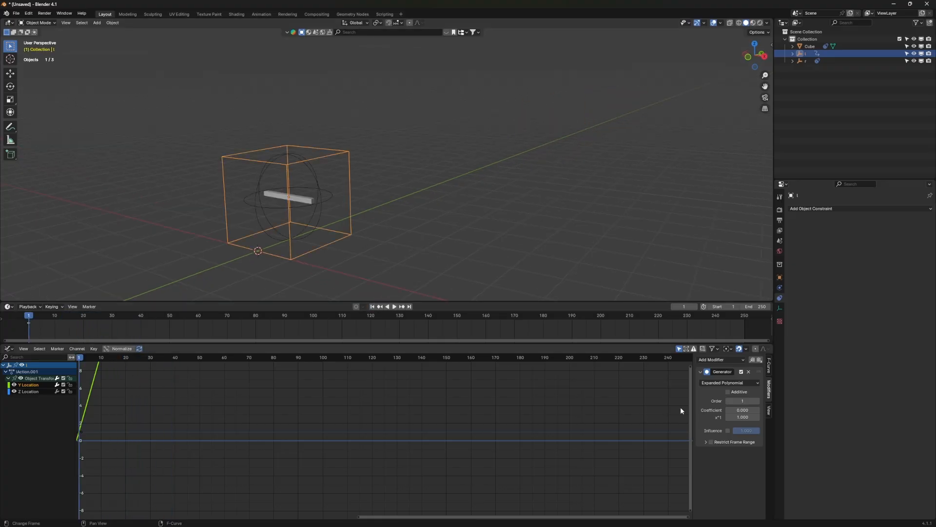
left_click(728, 417)
left_click(728, 417)
left_click(728, 417)
left_click(728, 417)
left_click(728, 417)
left_click(728, 417)
left_click(728, 417)
left_click(728, 417)
left_click(728, 417)
Set the Generator's x^1 coefficient to 0.07 and play back the resulting motion
left_click(742, 417)
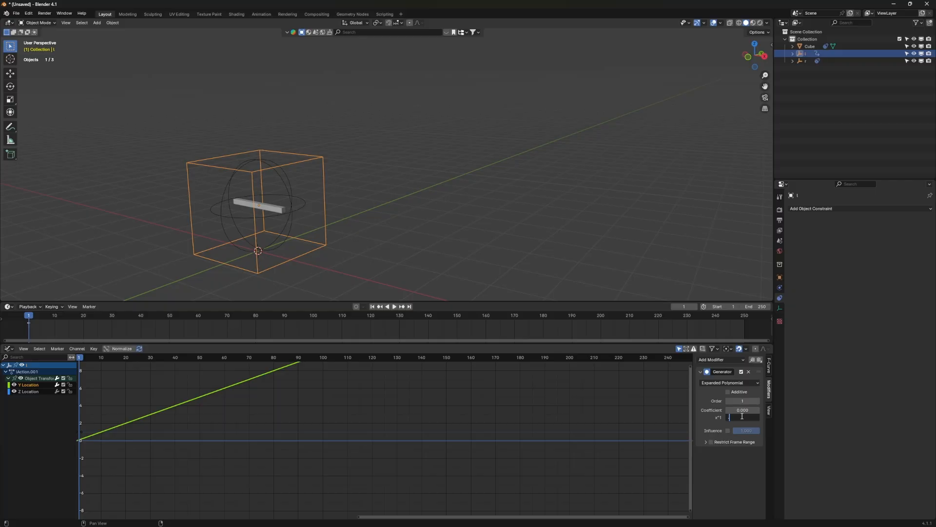
key("Return")
key("space")
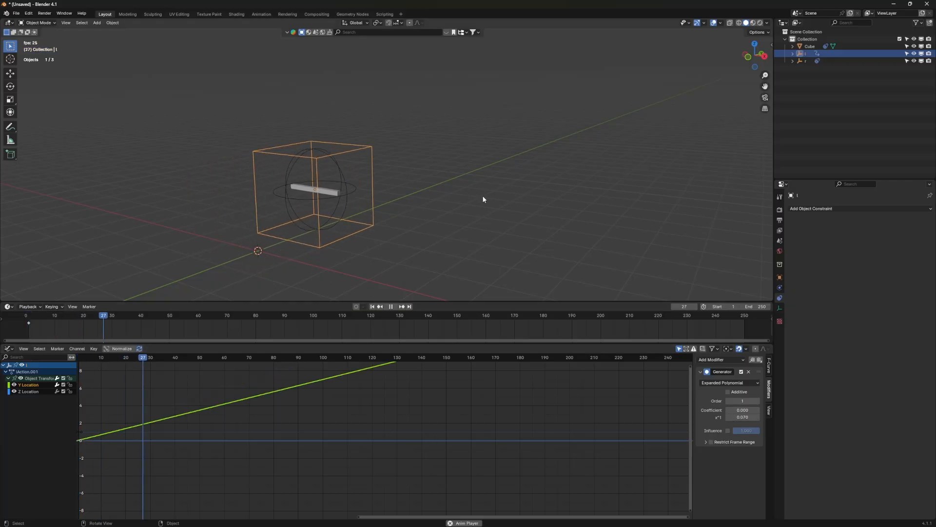
key("space")
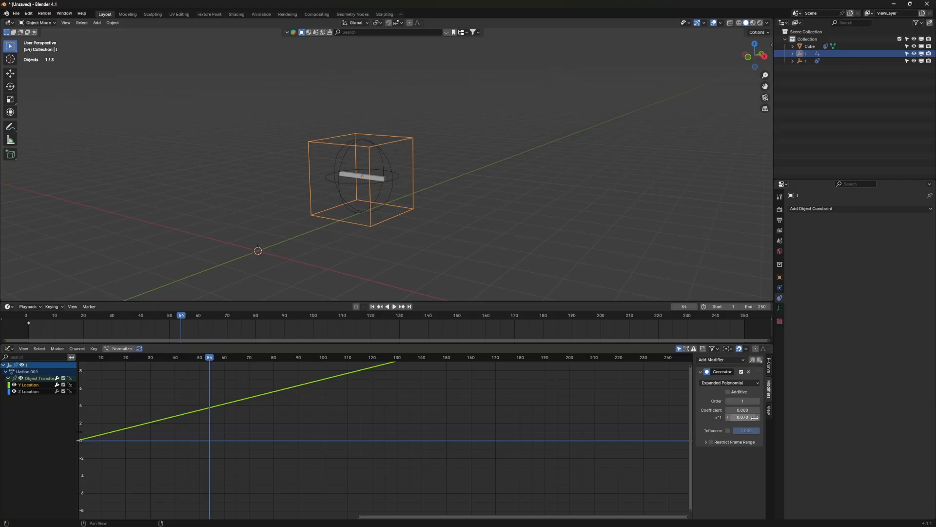
Set the Generator's x^1 coefficient to 0.1, preview the motion and return to frame 1
key("Return")
key("space")
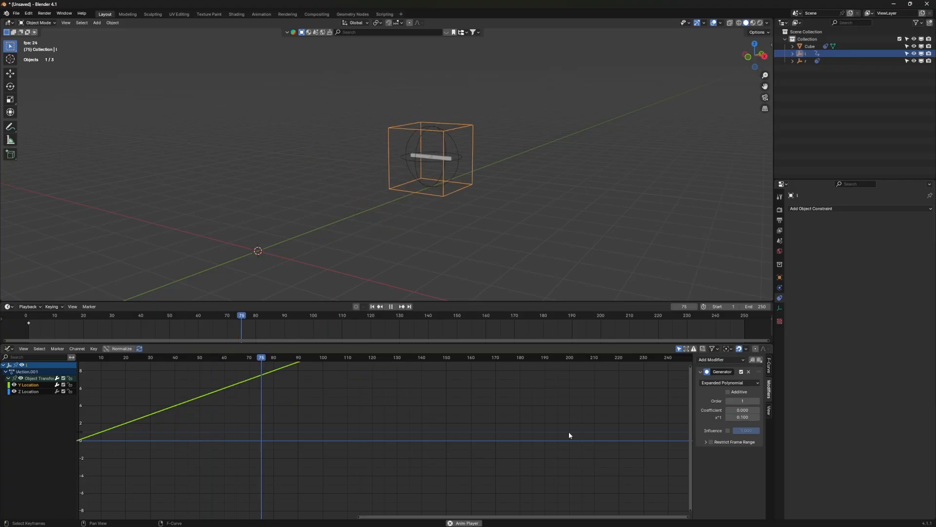
key("space")
key("shift+Left")
Add a Noise modifier to the cube empty's Z Location curve
left_click(33, 391)
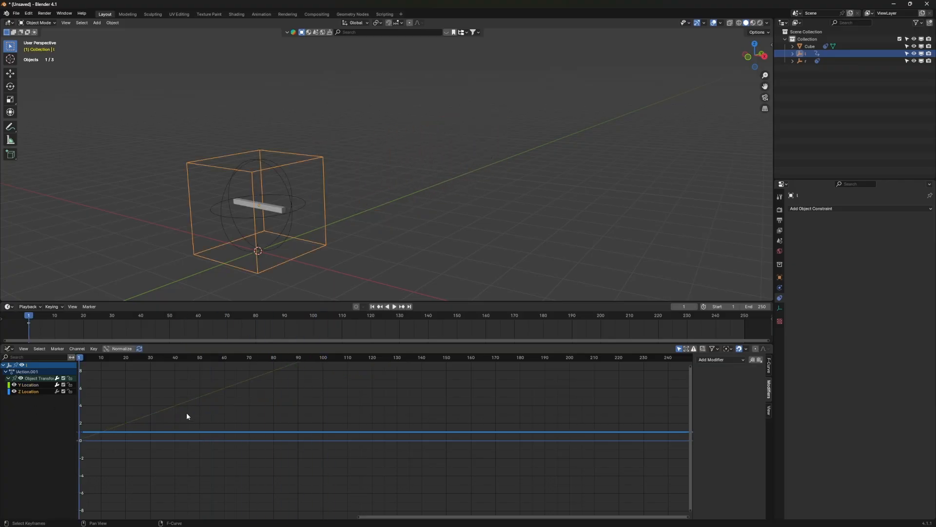
left_click(721, 359)
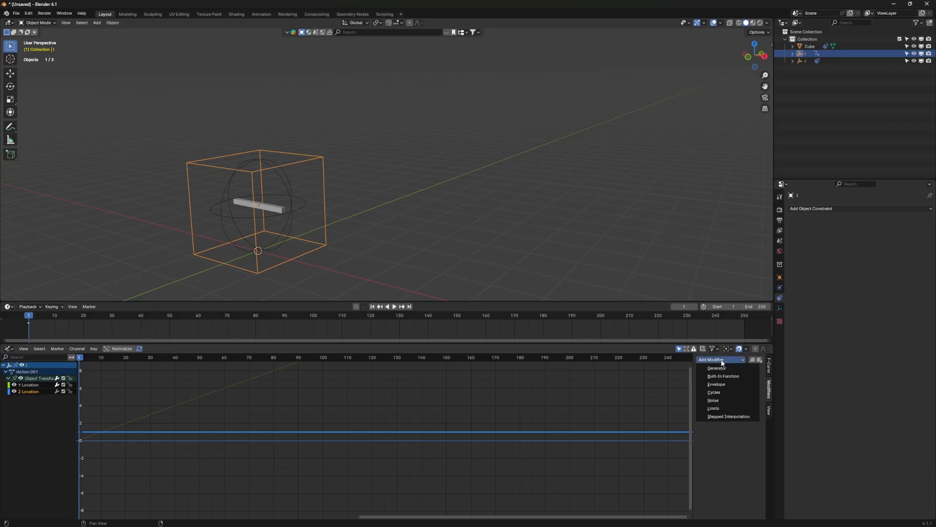
left_click(716, 400)
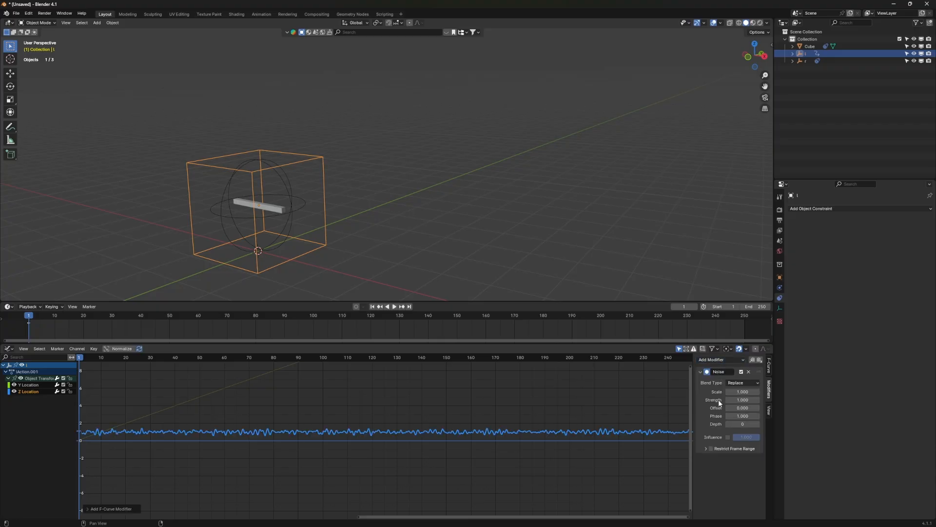
Preview the noisy Z drift, set the Noise modifier's scale to 90.1 and replay the motion from frame 1
key("space")
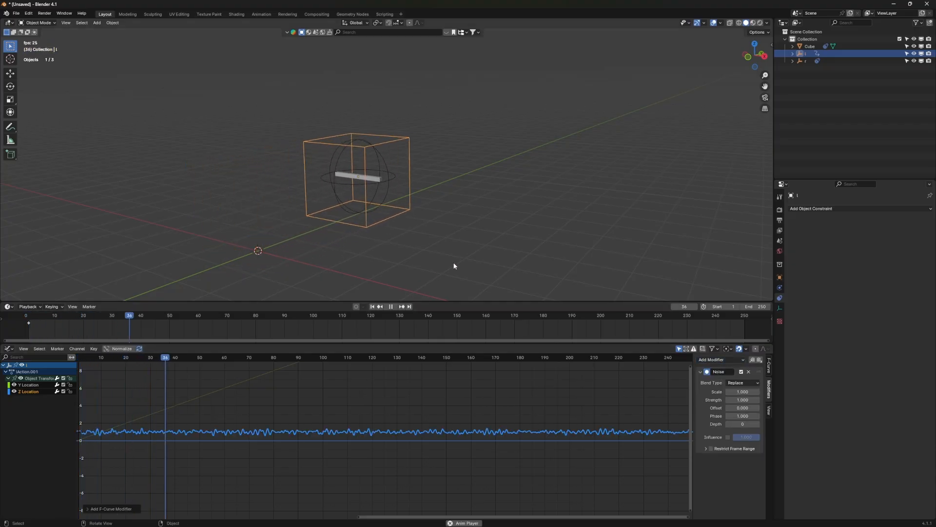
key("space")
left_click_drag(737, 391, 774, 391)
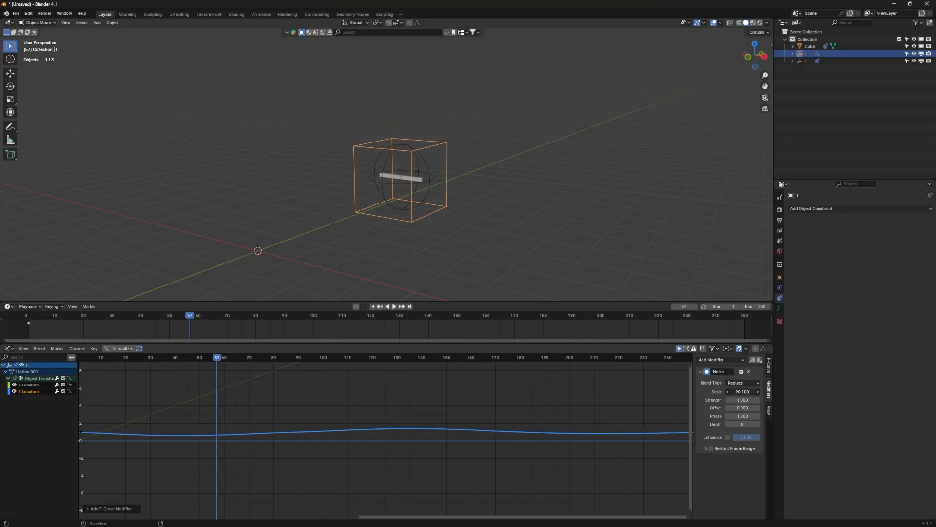
left_click(373, 307)
key("space")
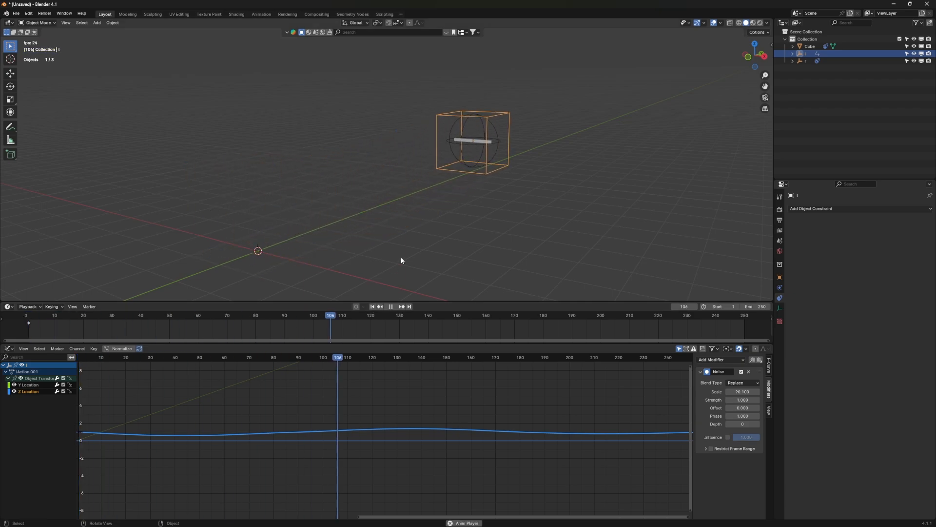
key("space")
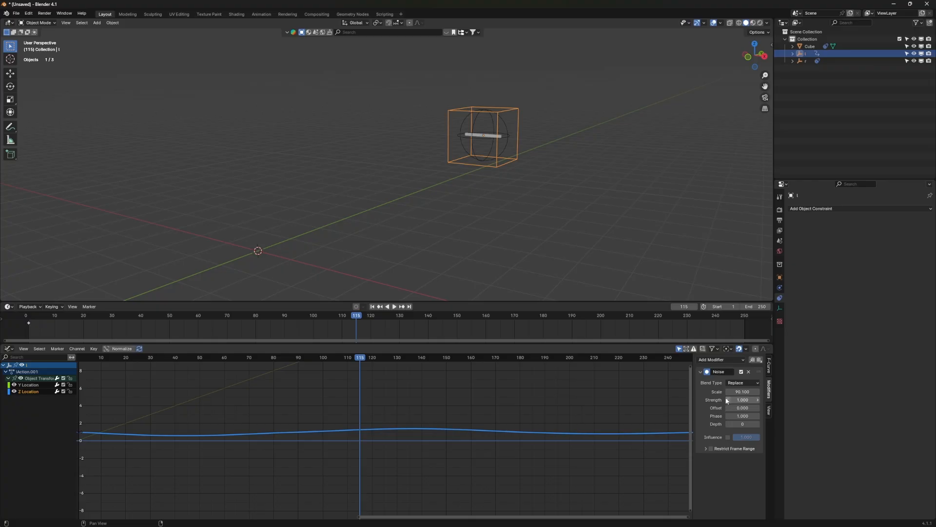
Set the Z Location Noise modifier's strength to 2.4 and scale to 93.4, and play back the motion
mouse_move(743, 399)
left_mouse_down()
mouse_move(776, 399)
mouse_move(749, 391)
left_mouse_up()
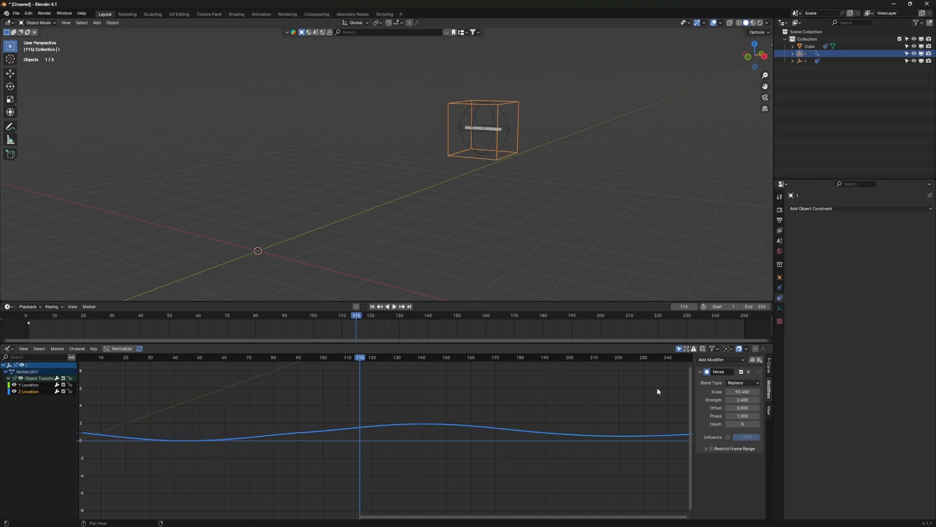
scroll(356, 420, "down", 5)
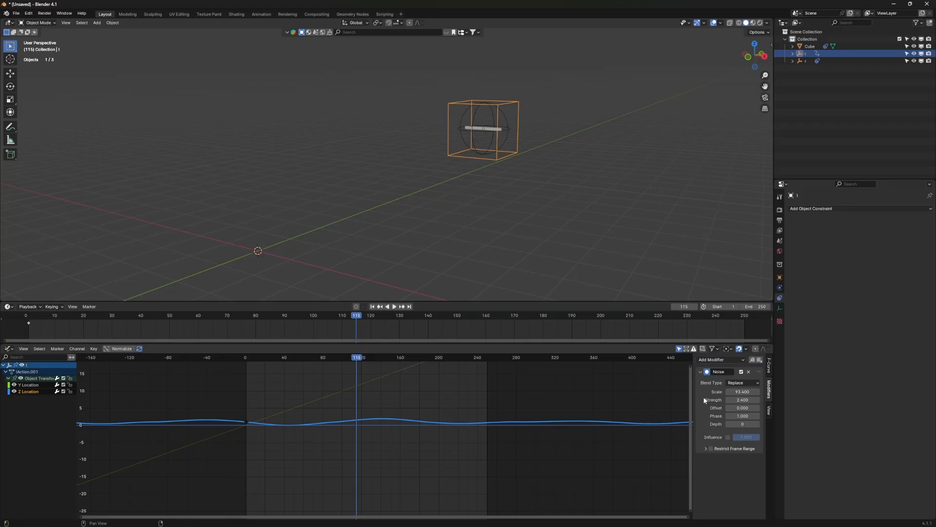
key("space")
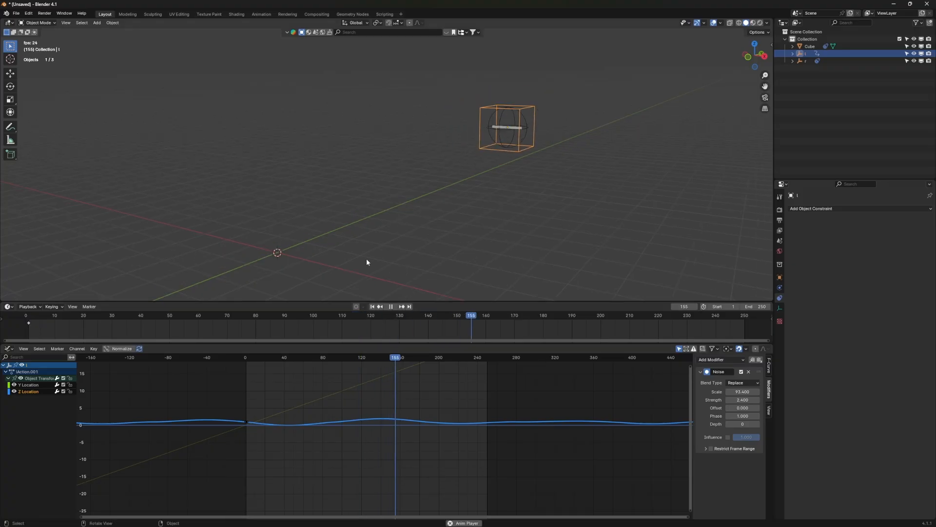
Watch the drift in right orthographic view, set the Noise strength to 1.5 and stop the playback
key("KP_3")
scroll(218, 248, "down", 5)
scroll(437, 281, "up", 4)
scroll(249, 254, "down", 3)
scroll(304, 243, "down", 2)
scroll(228, 233, "up", 2)
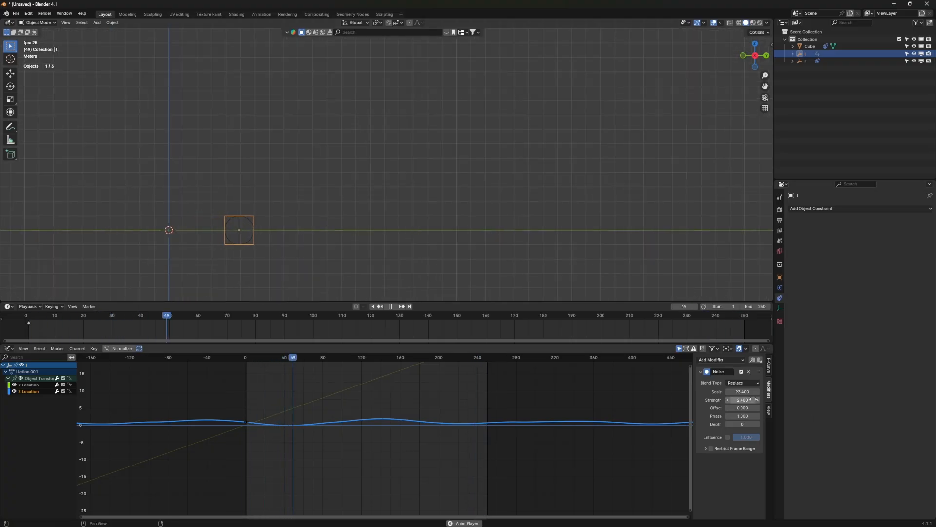
left_click_drag(754, 400, 712, 400)
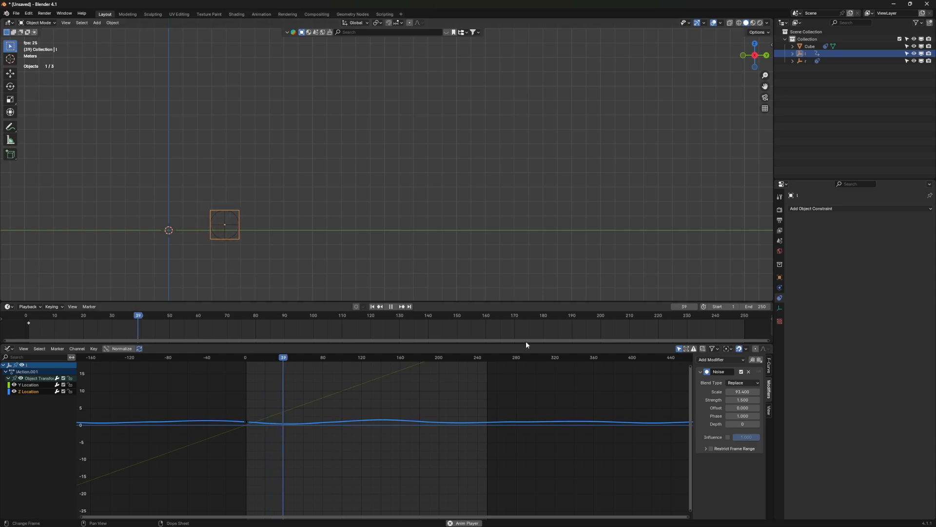
key("space")
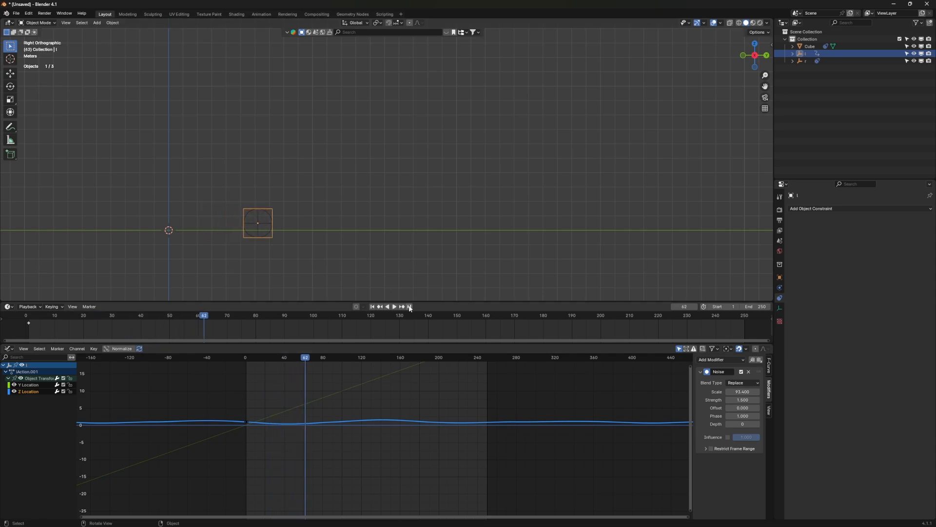
At frame 250, move the cube empty upward along Z and insert a Location keyframe
left_click(410, 306)
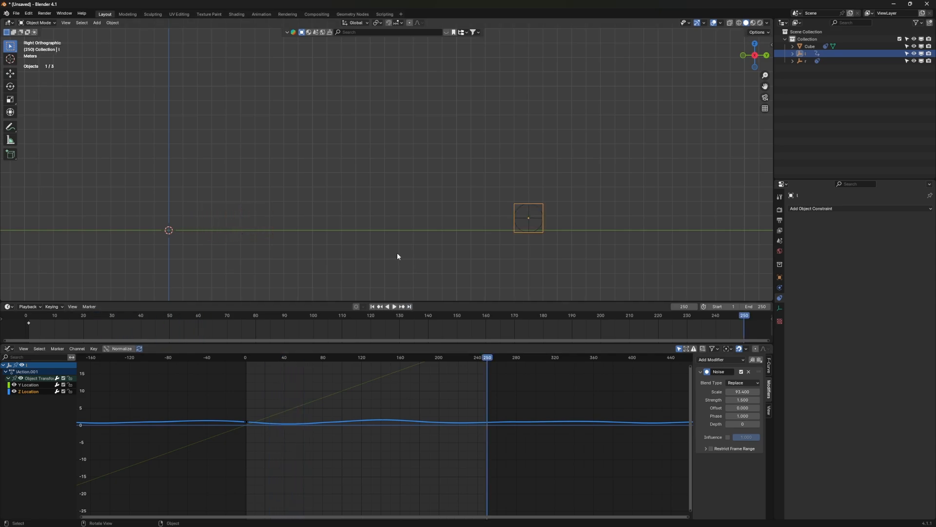
key("g")
key("z")
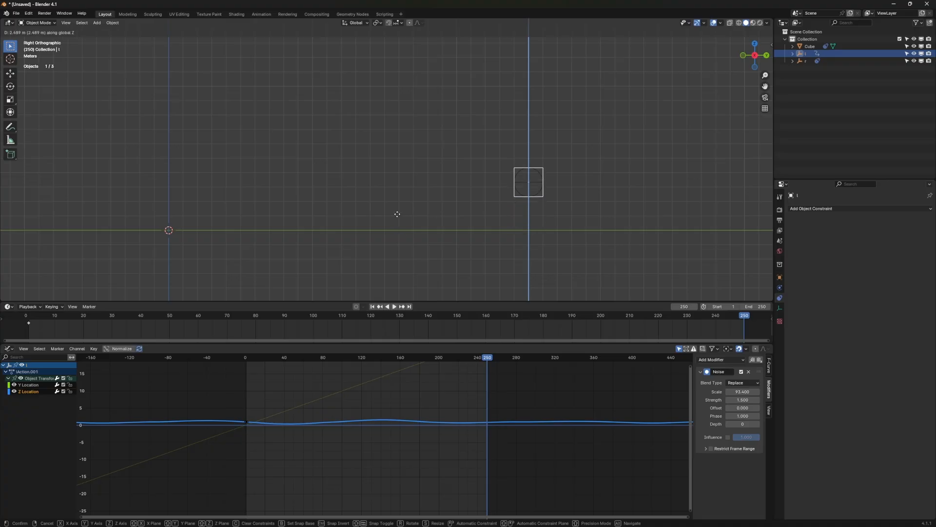
left_click(402, 172)
key("k")
left_click(401, 171)
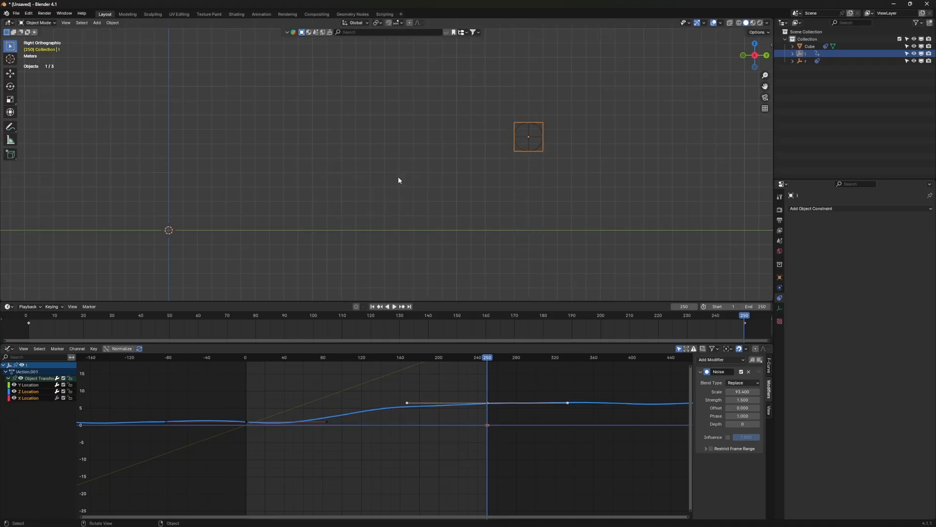
Delete the cube empty's X Location channel and play back the rising motion
left_click(29, 398)
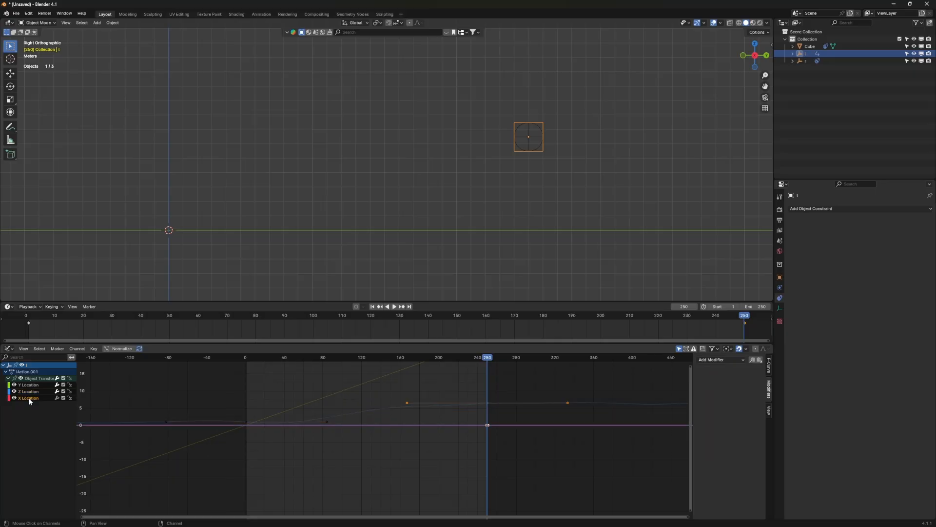
key("x")
key("space")
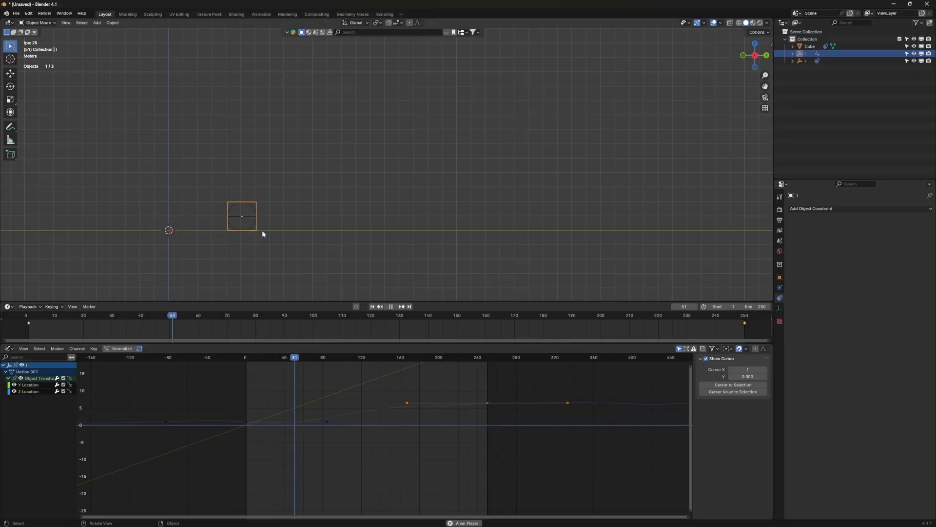
scroll(315, 191, "up", 2)
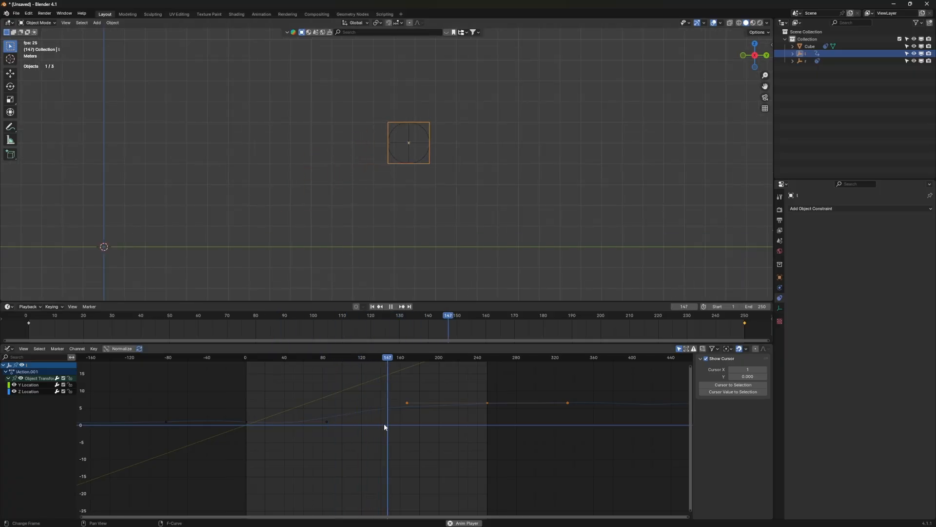
scroll(448, 394, "down", 1)
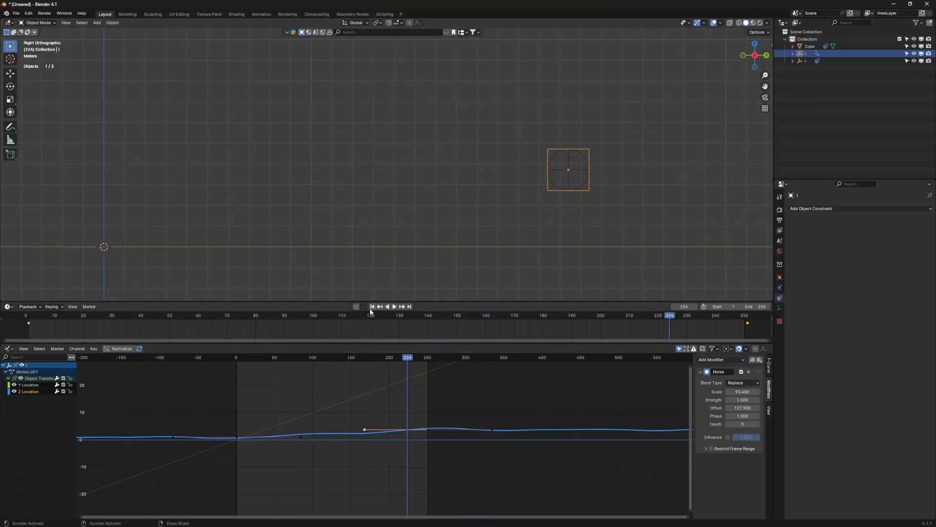
Replay the cube empty's rising drift from frame 1 in an angled perspective view, stop it and return to frame 1
left_click(372, 307)
key("space")
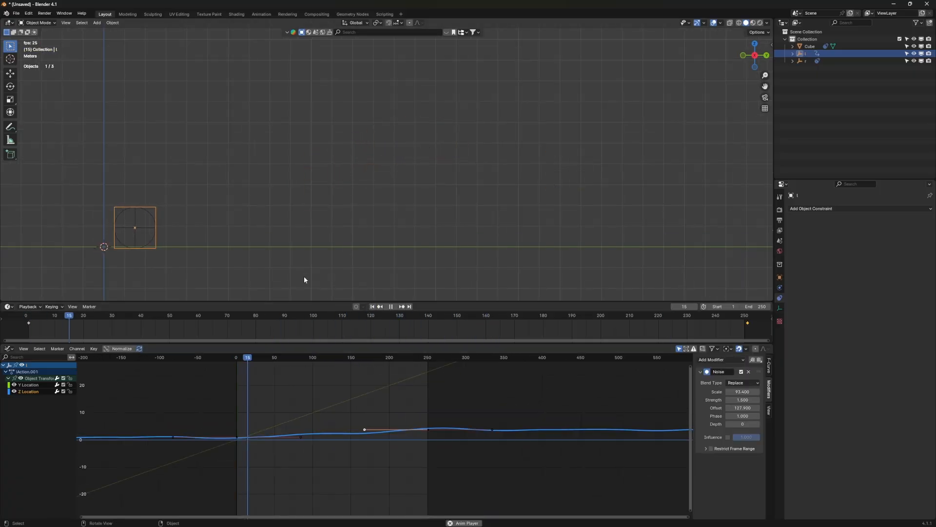
middle_click_drag(315, 269, 364, 297)
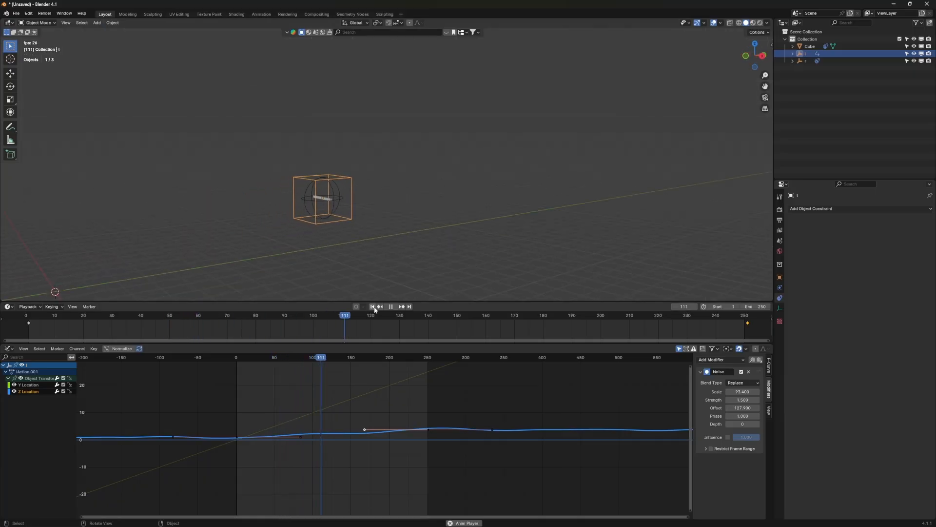
key("space")
left_click(372, 307)
Select the sphere empty inside the cube empty and insert a Rotation keyframe at frame 1
scroll(193, 254, "up", 6)
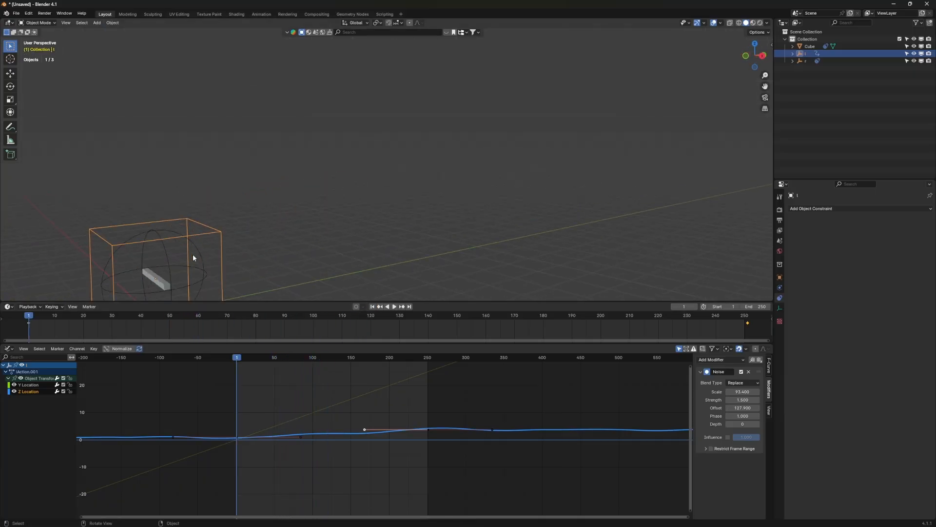
scroll(205, 238, "up", 5)
left_click(244, 191)
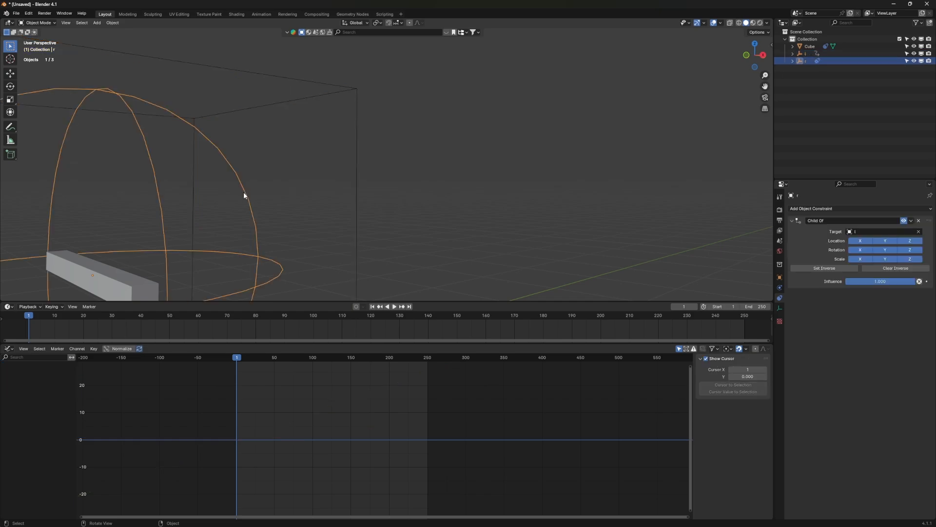
scroll(244, 197, "down", 6)
middle_click_drag(227, 236, 249, 223)
scroll(229, 239, "down", 5)
scroll(249, 223, "up", 5)
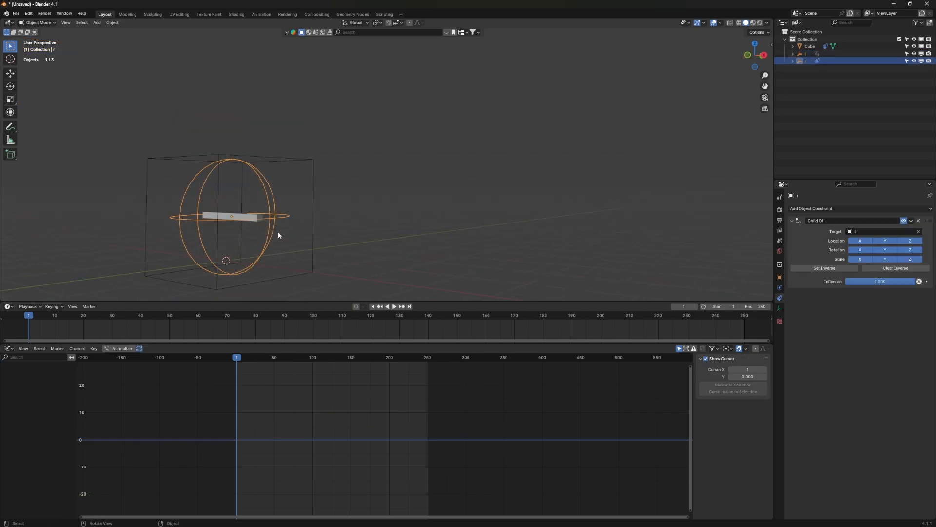
key("k")
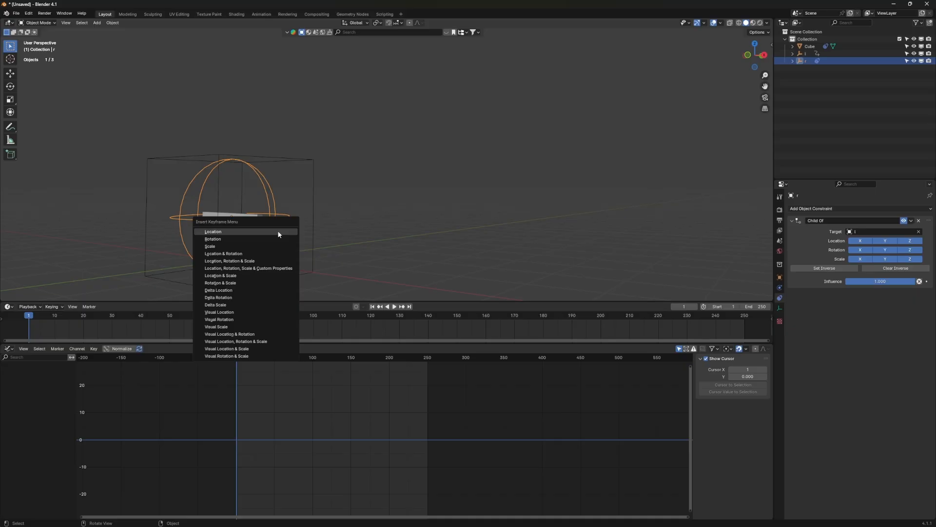
left_click(253, 239)
Try rotating the sphere empty about the X, Y and Z axes in turn, cancelling each rotation
key("KP_Decimal")
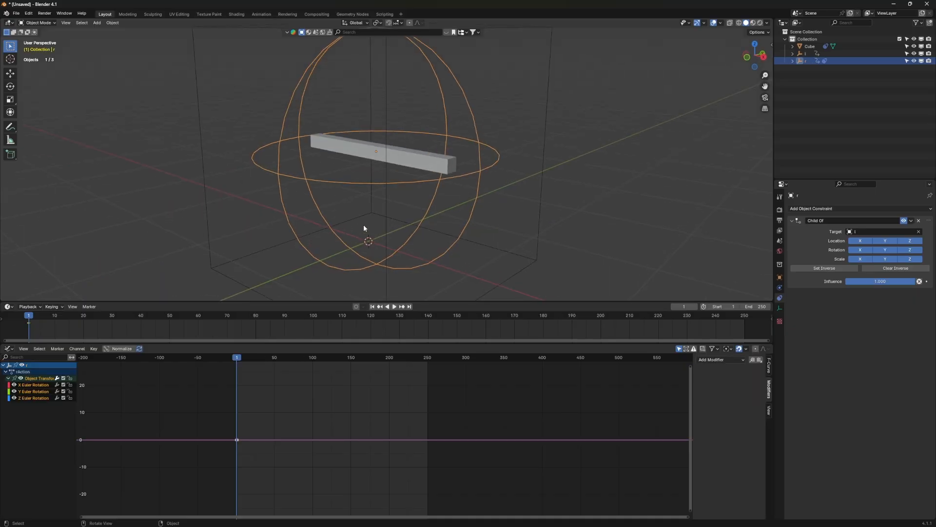
mouse_move(406, 223)
middle_mouse_down()
mouse_move(369, 230)
mouse_move(397, 224)
middle_mouse_up()
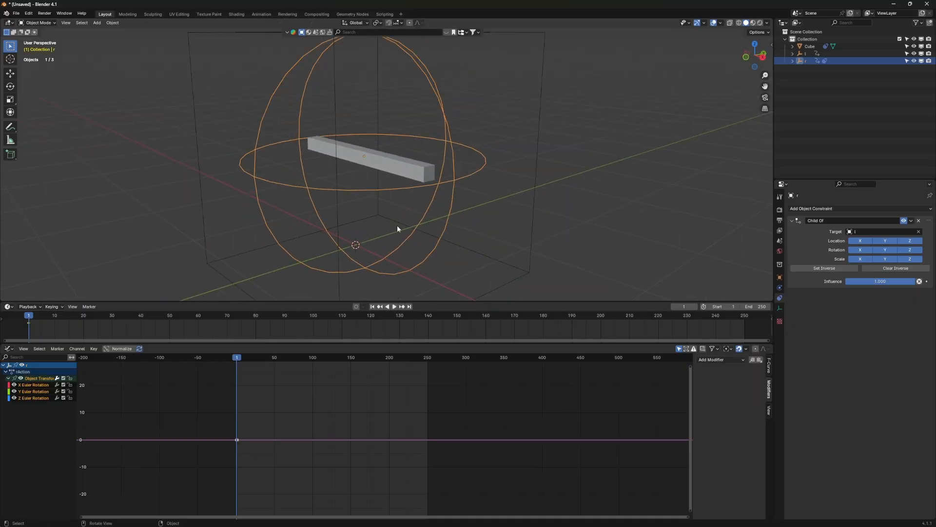
key("r")
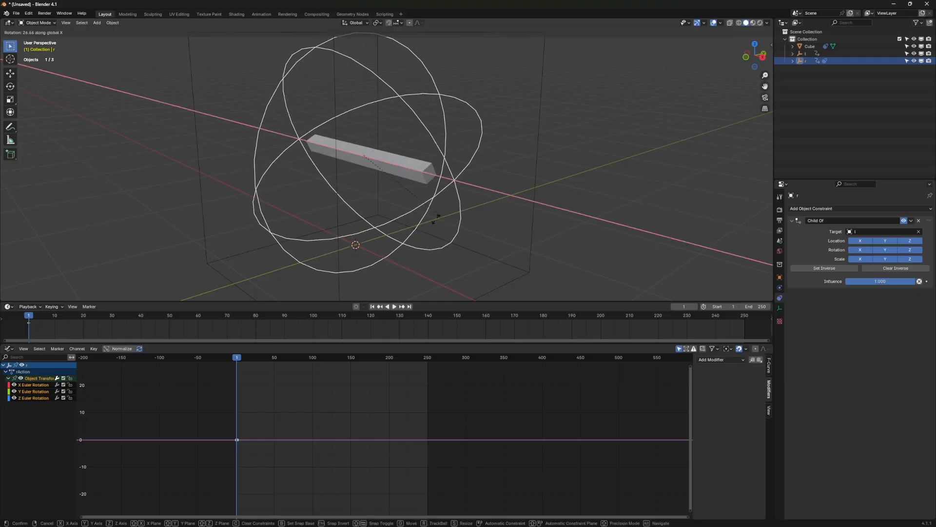
right_click(423, 218)
key("r")
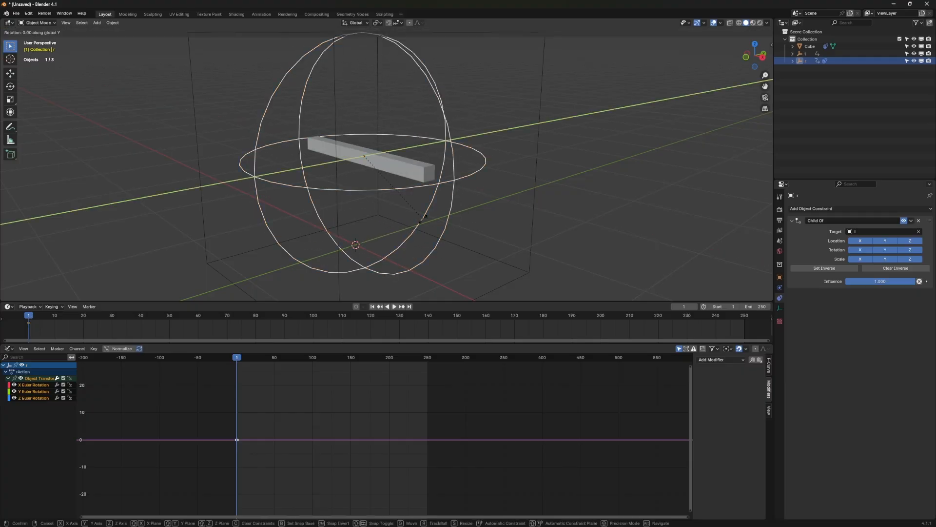
key("y")
right_click(387, 212)
key("r")
key("z")
right_click(453, 212)
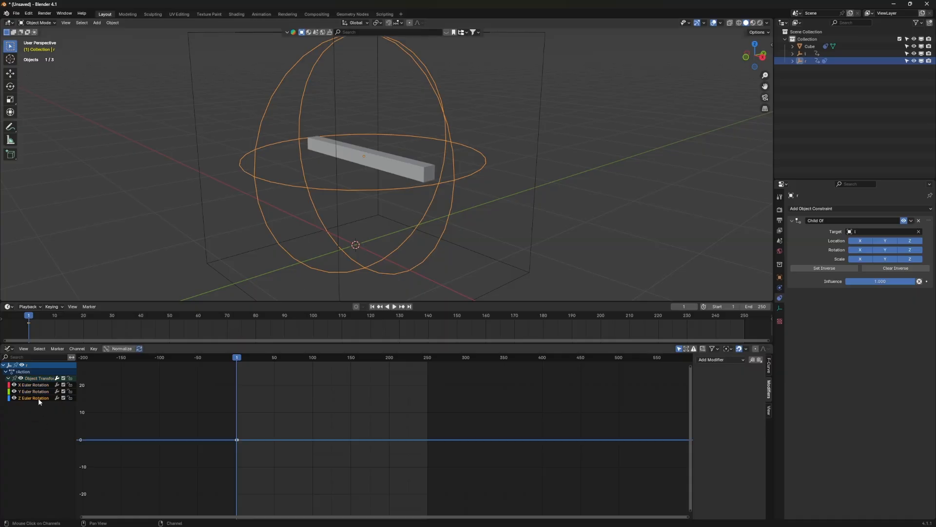
Delete the sphere empty's Z Euler Rotation channel, add a Noise modifier to its X Euler Rotation curve and preview it
key("x")
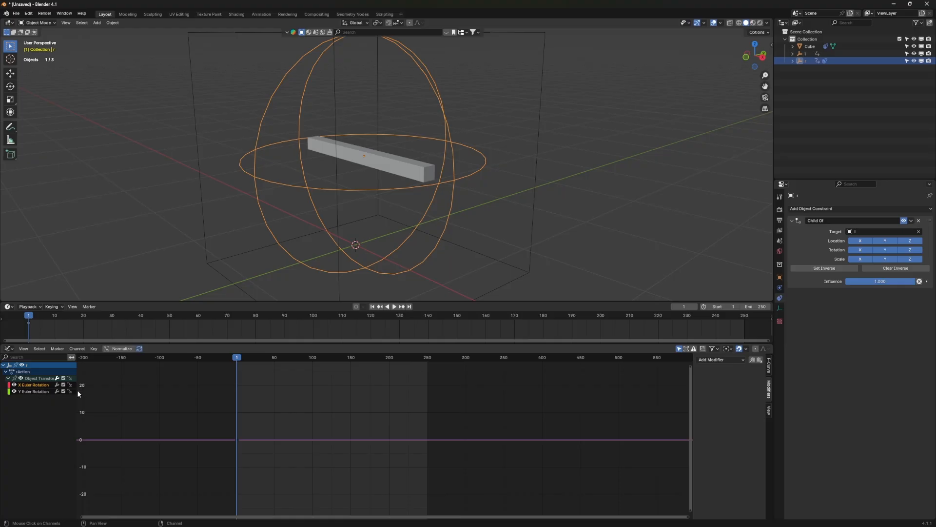
left_click(720, 360)
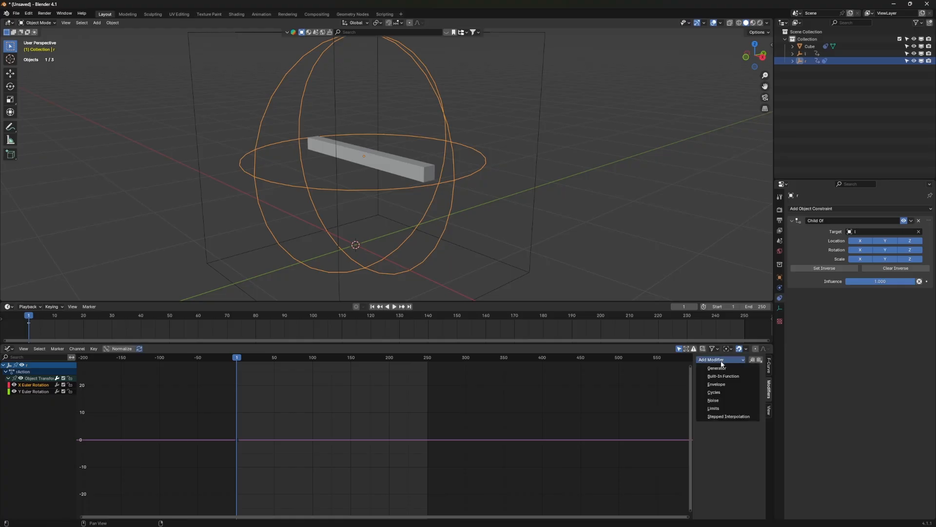
left_click(719, 404)
key("space")
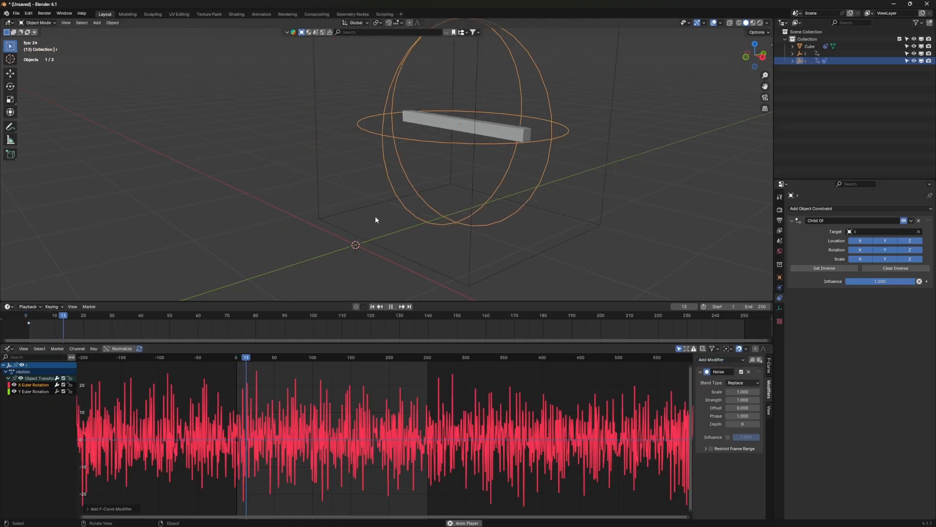
middle_click_drag(420, 216, 294, 240)
key("space")
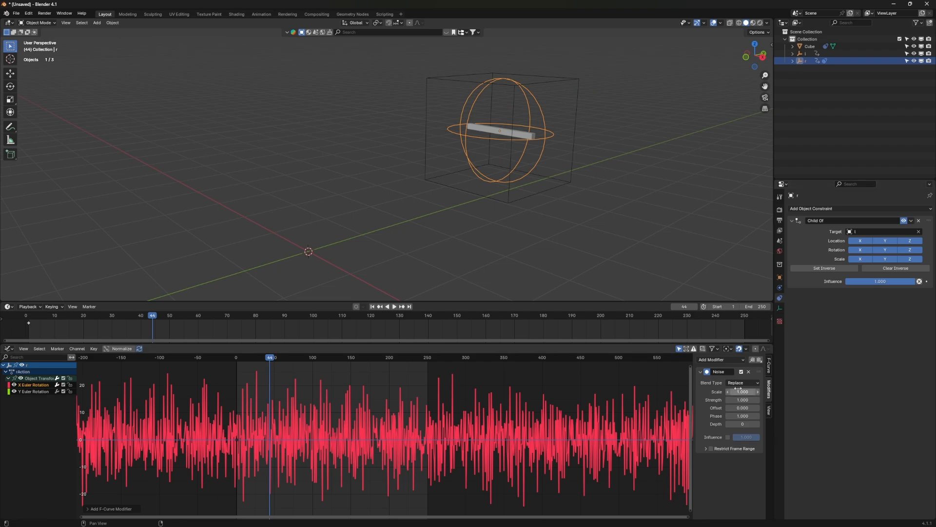
Set the X Euler Rotation Noise modifier's scale to 71.5 and watch the motion from frame 1
left_click_drag(743, 391, 802, 392)
left_click(372, 308)
left_click(394, 306)
middle_click_drag(386, 254, 432, 202)
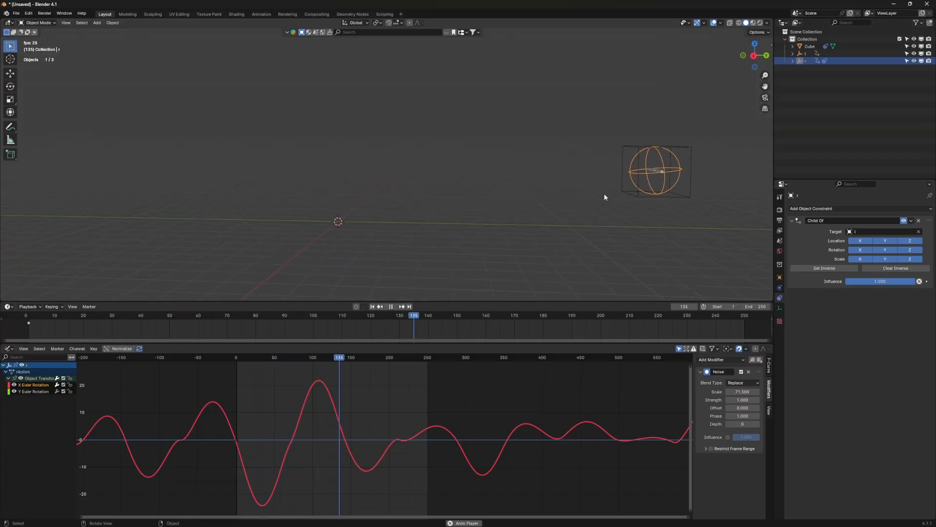
middle_click_drag(443, 211, 362, 185)
key("space")
Set the X Euler Rotation Noise modifier's strength to 0.8 and replay the motion from frame 1
left_click(729, 400)
left_click(729, 400)
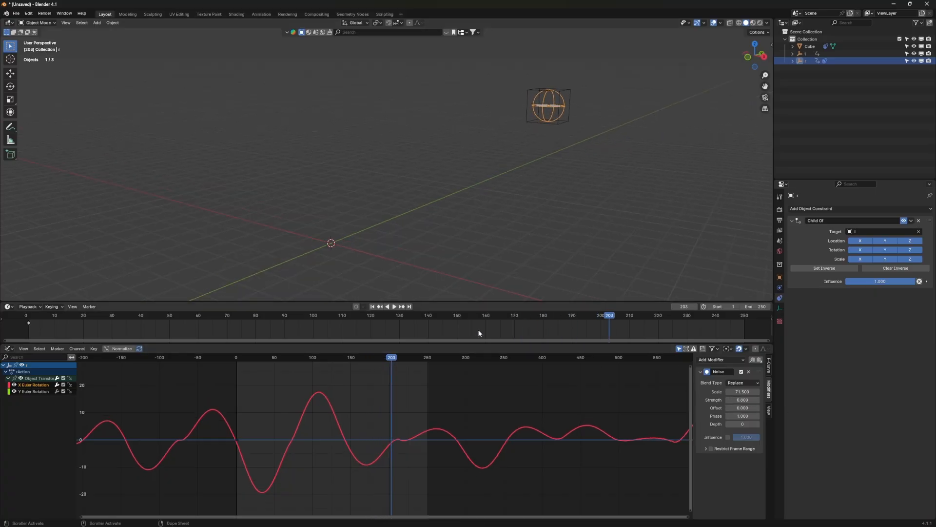
left_click(373, 308)
key("space")
scroll(370, 226, "up", 4)
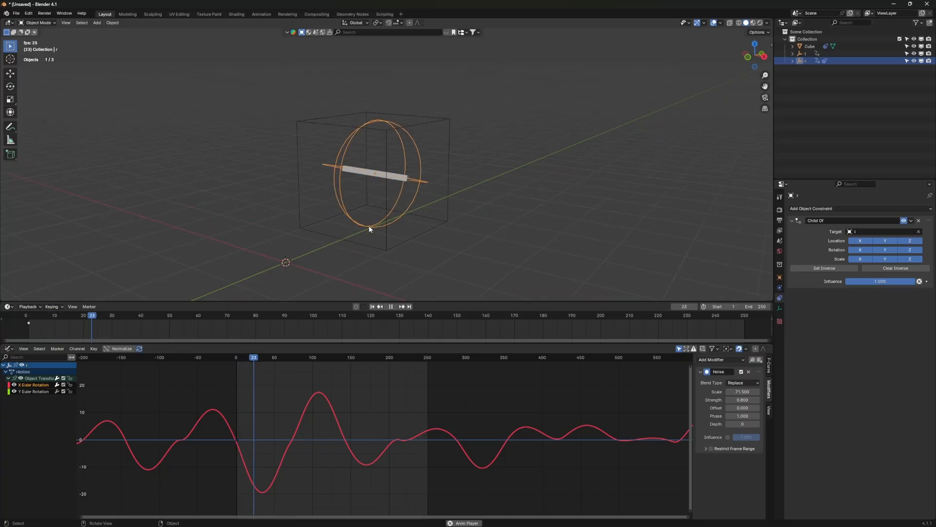
Set the X Euler Rotation Noise modifier's offset to 750.1 and strength to 1, and replay the motion from frame 1
key("space")
left_click_drag(741, 407, 829, 407)
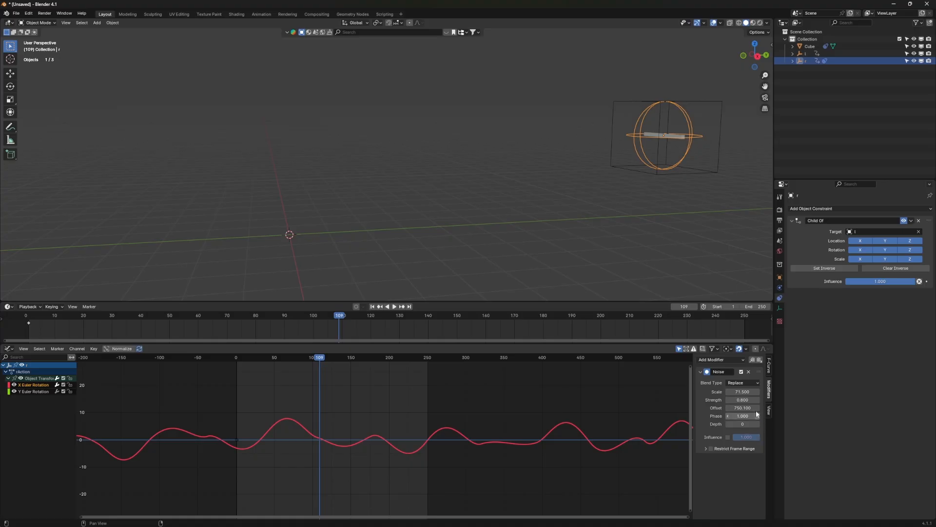
left_click(758, 400)
left_click(758, 400)
left_click(373, 307)
key("space")
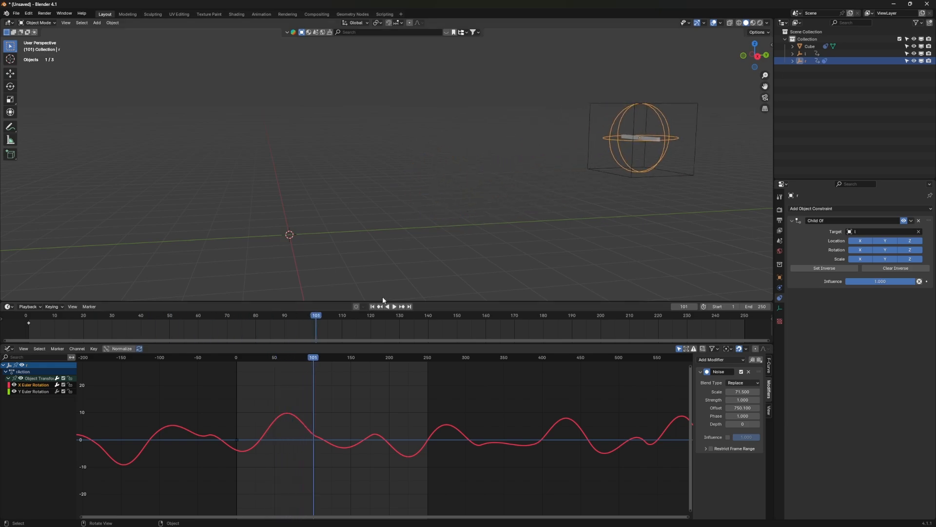
left_click(373, 306)
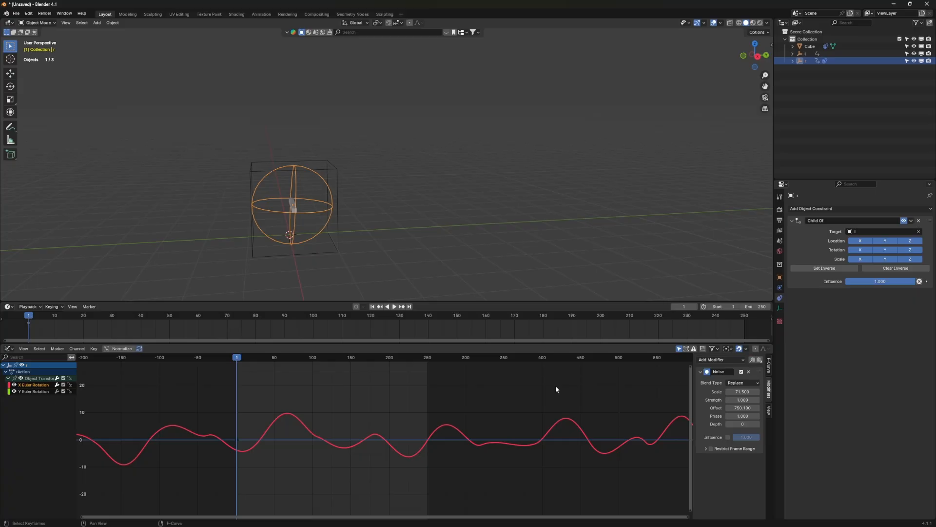
Paste the X rotation's Noise modifier onto the Y Euler Rotation curve and preview the motion briefly
left_click(33, 391)
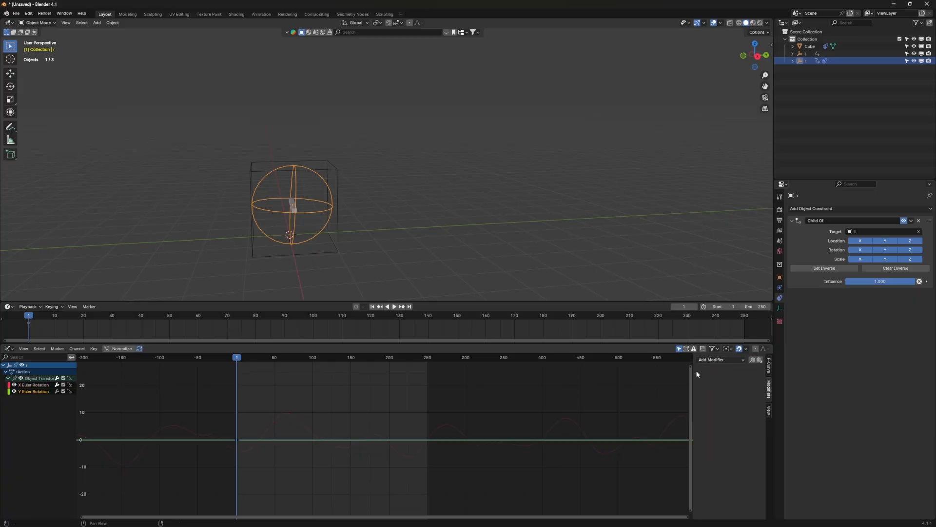
left_click(760, 360)
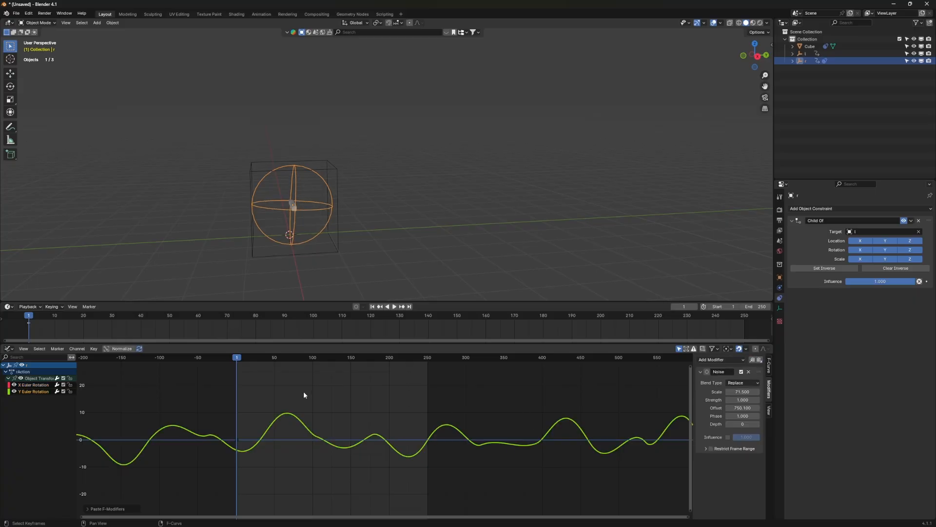
key("space")
key("space")
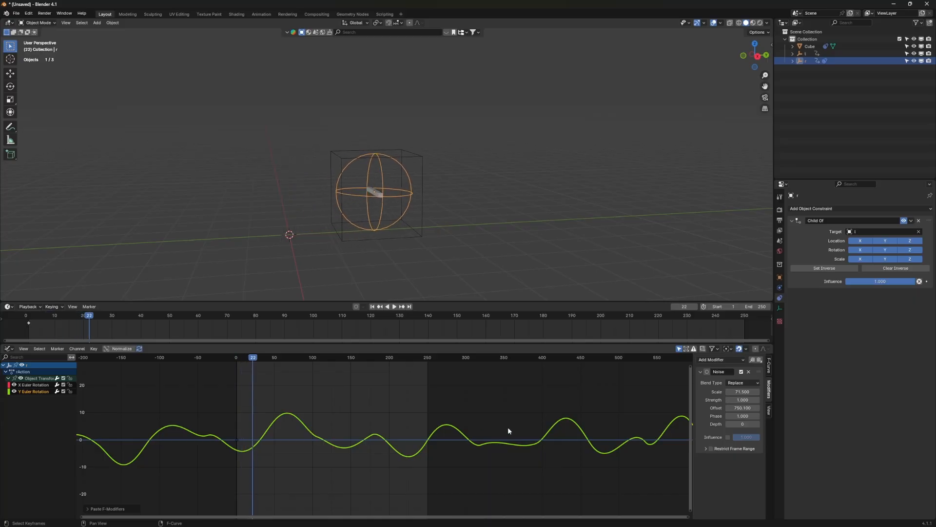
Set the Y Euler Rotation Noise modifier's offset to 205.8 and scale to 97, and review the animation from several angles
left_click_drag(742, 408, 683, 407)
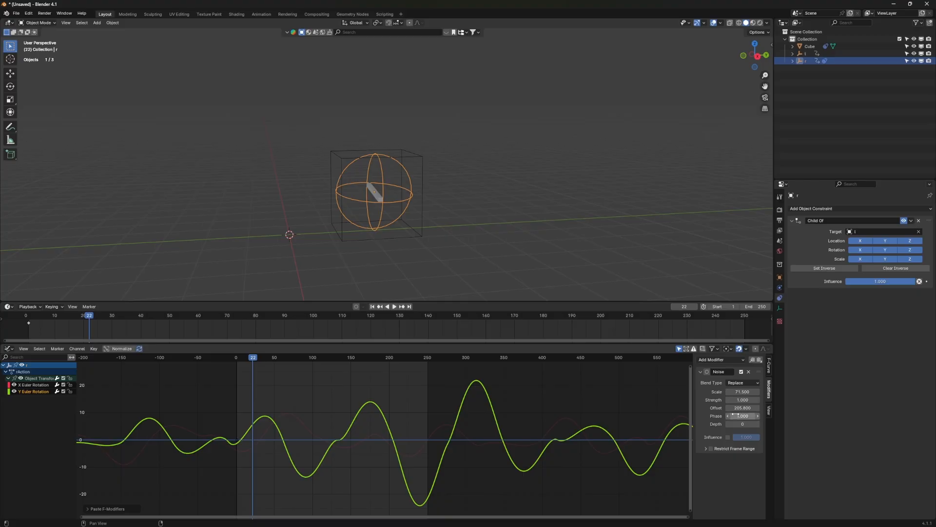
left_click_drag(739, 391, 788, 392)
left_click(373, 307)
middle_click_drag(317, 222, 372, 235)
key("space")
scroll(377, 229, "up", 4)
scroll(367, 216, "down", 3)
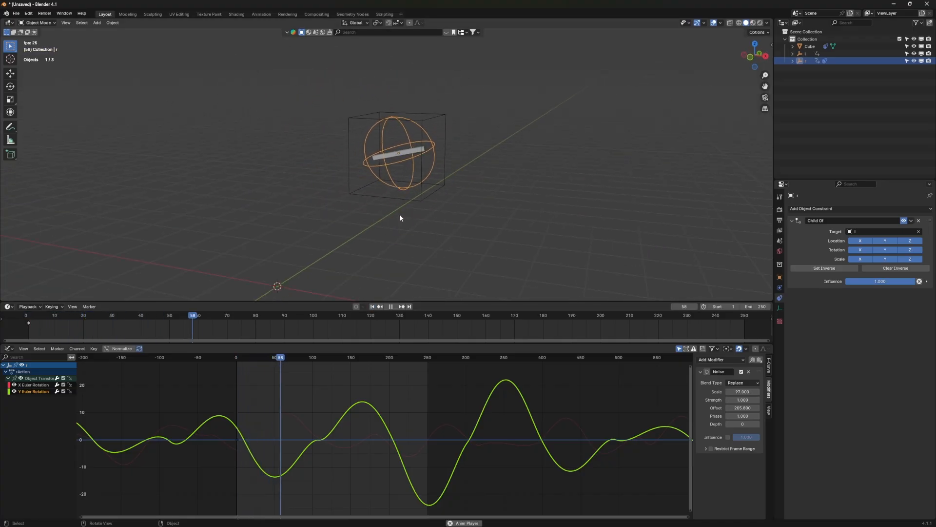
scroll(468, 115, "up", 2)
scroll(442, 147, "down", 3)
middle_click_drag(506, 165, 263, 182)
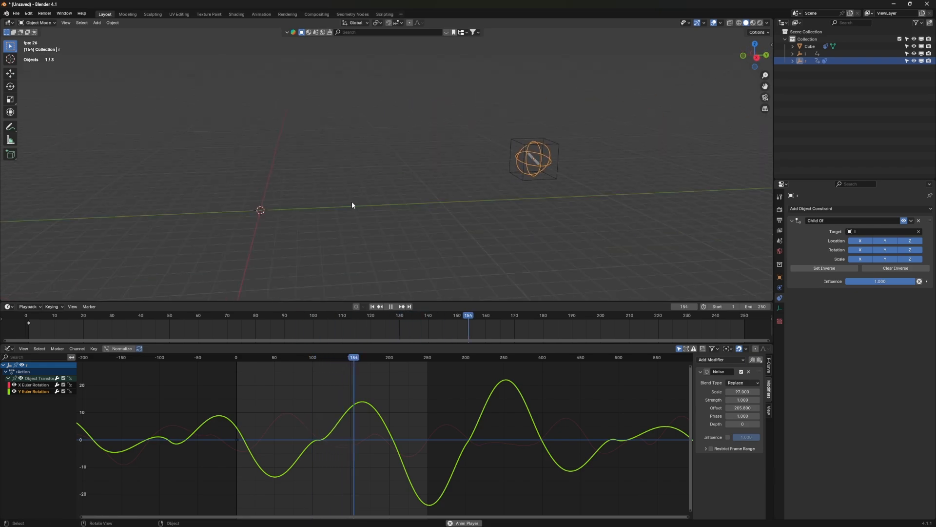
key("KP_3")
key("Escape")
middle_click_drag(468, 263, 327, 284, "shift")
middle_click_drag(217, 241, 287, 293)
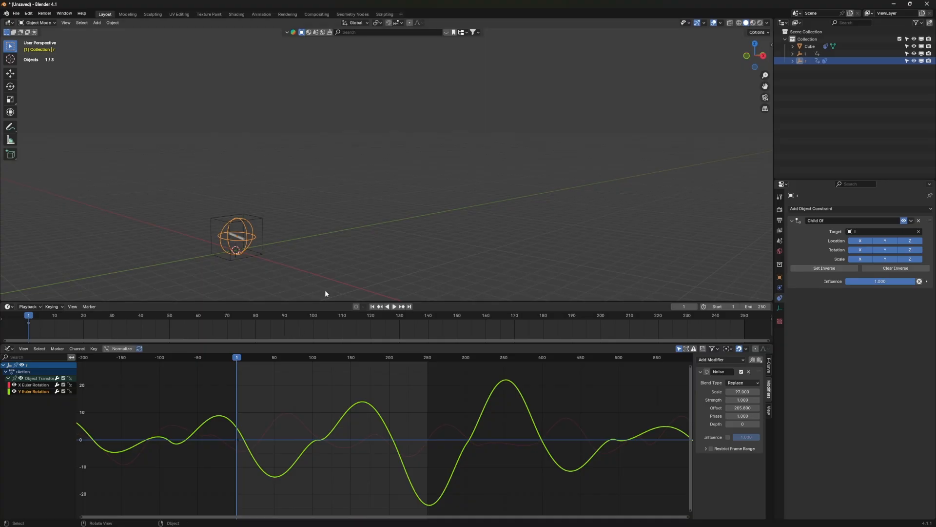
Shrink the Graph Editor, enlarge the 3D viewport and deselect all objects
left_click_drag(317, 343, 317, 381)
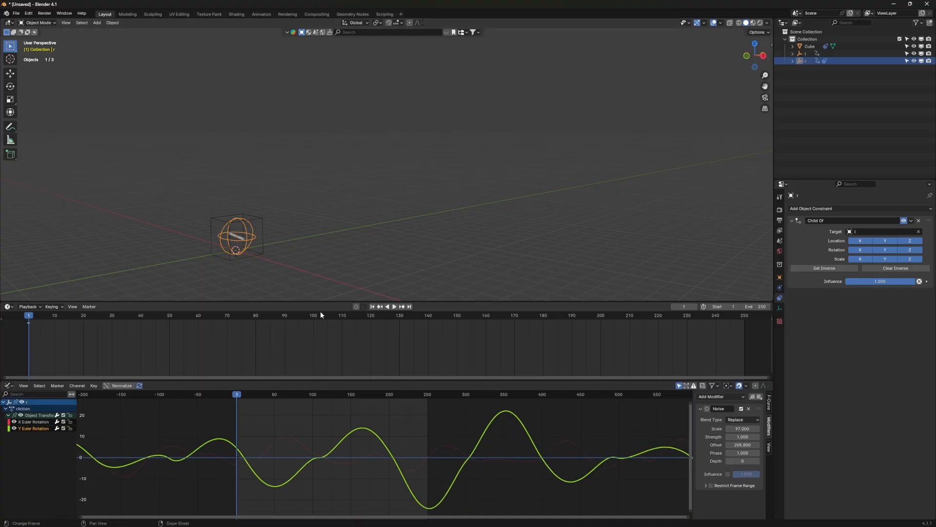
left_click_drag(320, 303, 321, 332)
left_click(344, 200)
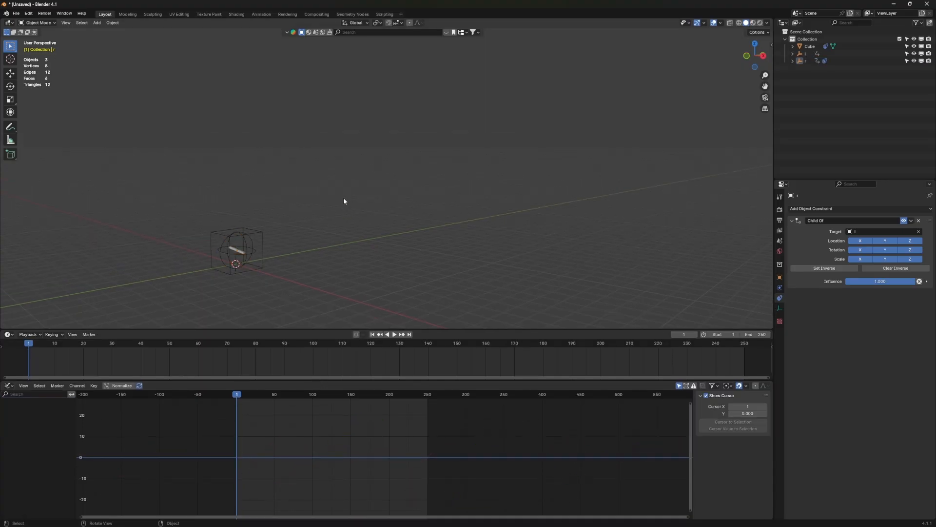
key("x")
Create a new collection in the scene and rename it b
right_click(804, 113)
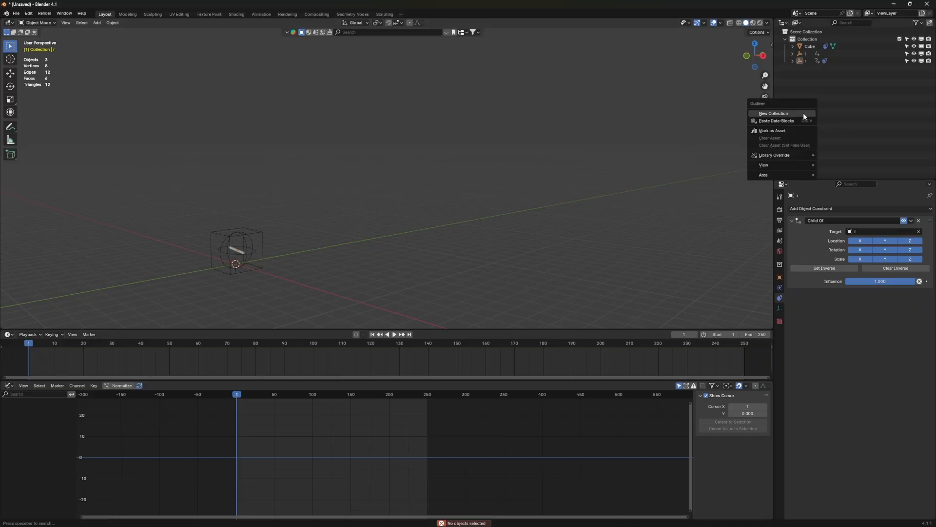
left_click(803, 113)
double_click(818, 69)
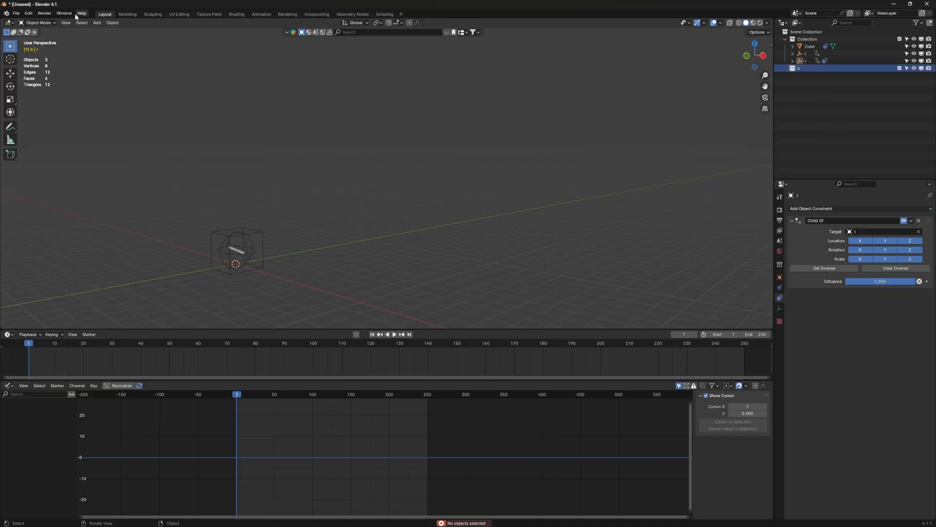
Import the glTF balloon bunch model from its folder on the second drive
left_click(18, 14)
mouse_move(35, 117)
left_click(112, 168)
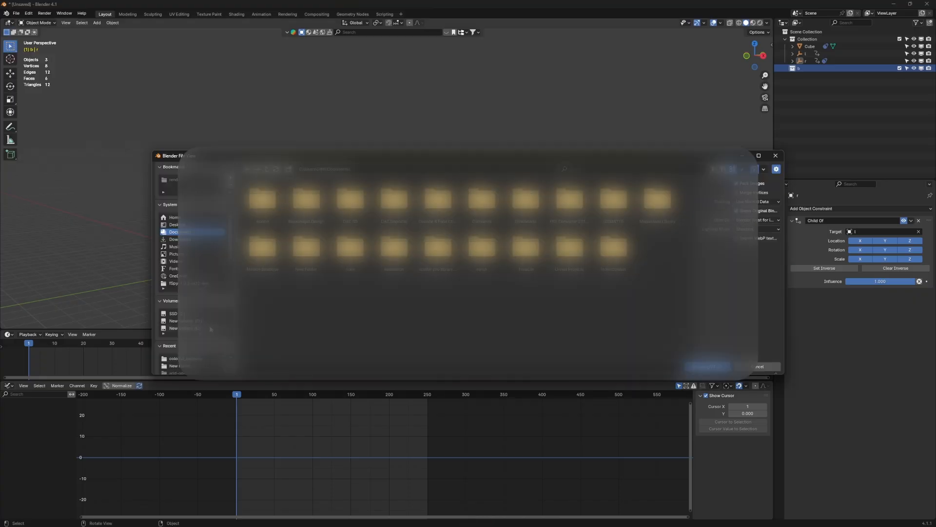
left_click(204, 323)
double_click(351, 208)
double_click(352, 211)
double_click(397, 208)
double_click(353, 207)
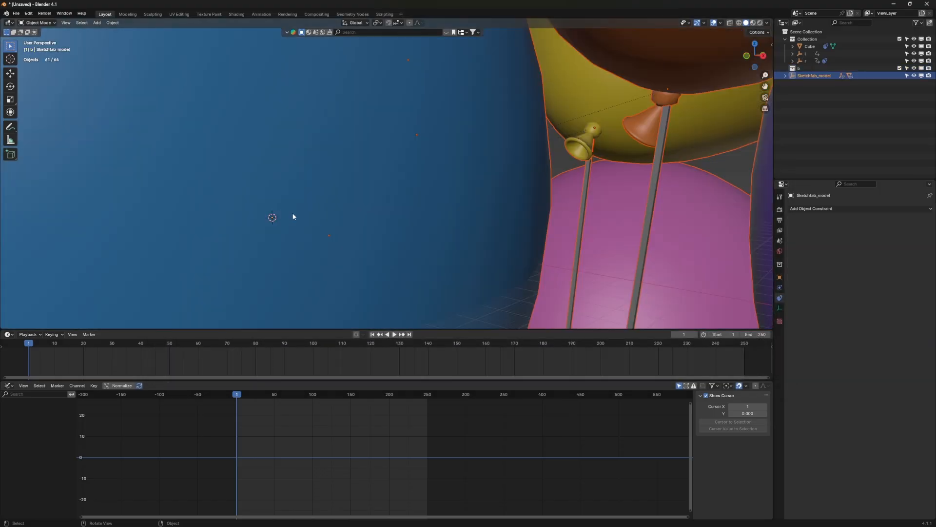
Scale the imported balloon bunch down to a size closer to the rig
scroll(293, 217, "down", 5)
middle_click_drag(292, 218, 335, 224)
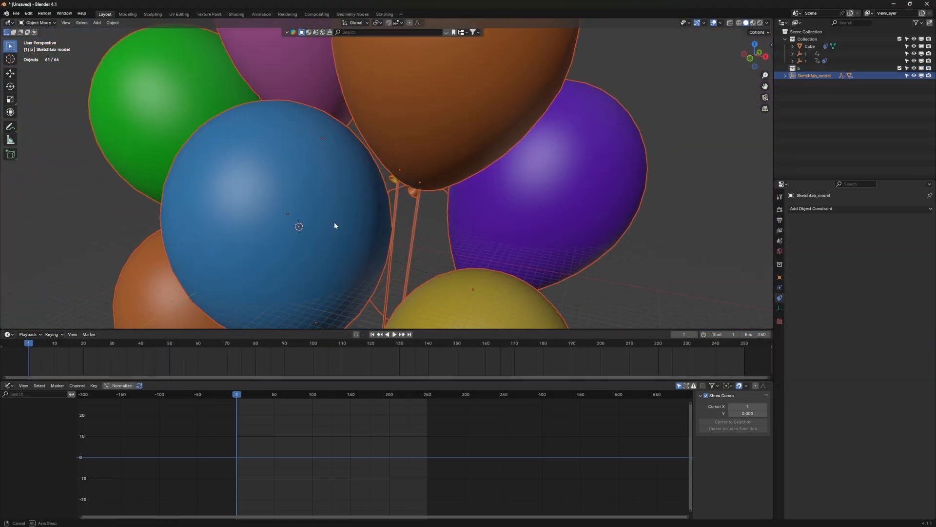
scroll(460, 179, "up", 5)
key("s")
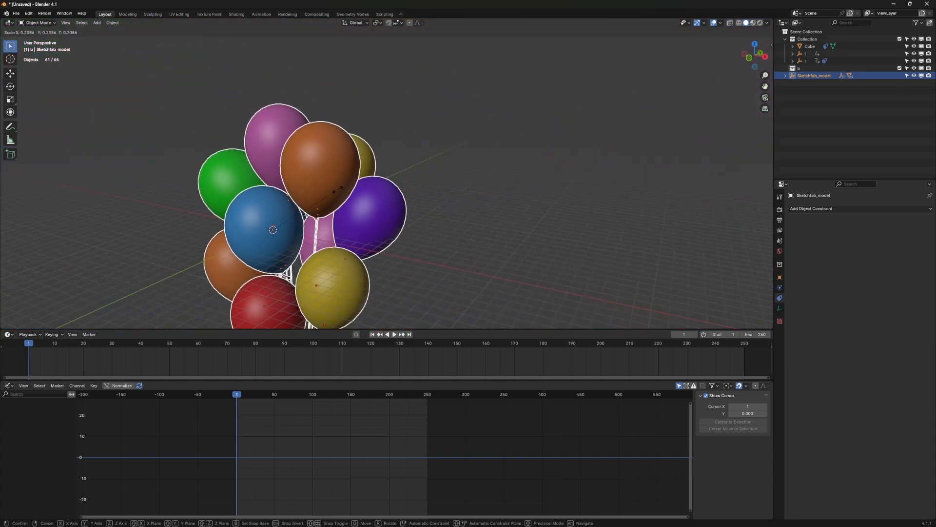
left_click(274, 206)
key("KP_Decimal")
middle_click_drag(396, 165, 543, 68)
scroll(320, 217, "down", 4)
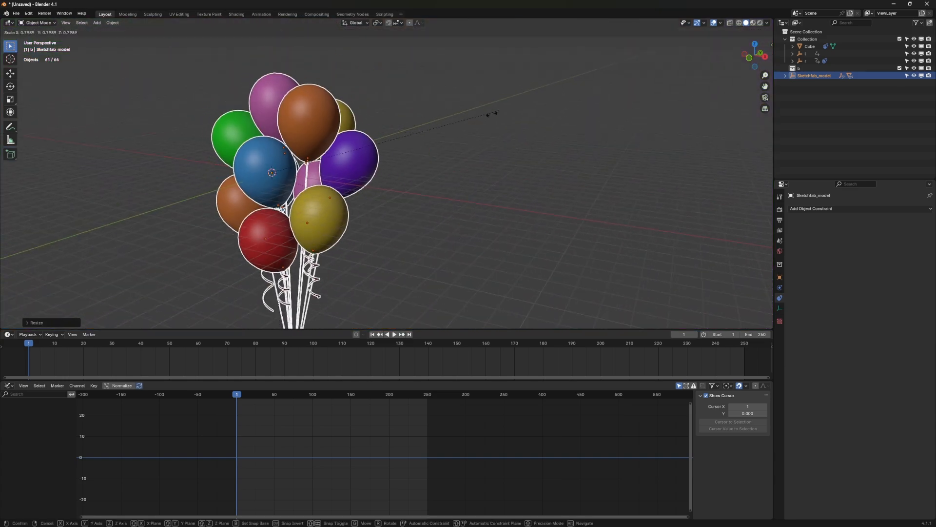
Move the balloon bunch over the bar, fine-tune its scale and shift it beside the bar with the strings hanging down
key("g")
left_click(324, 140)
key("s")
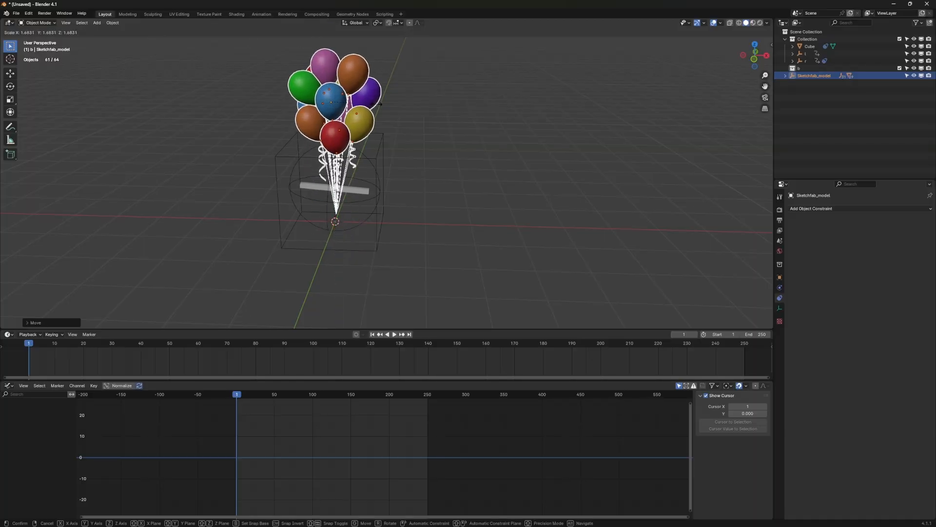
left_click(379, 107)
key("g")
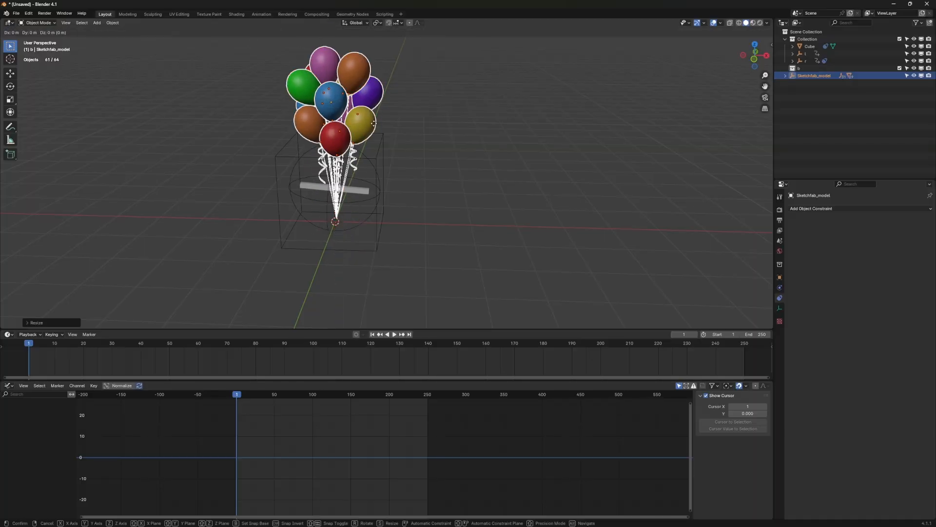
left_click(396, 108)
scroll(355, 168, "up", 2)
middle_click_drag(396, 112, 360, 170)
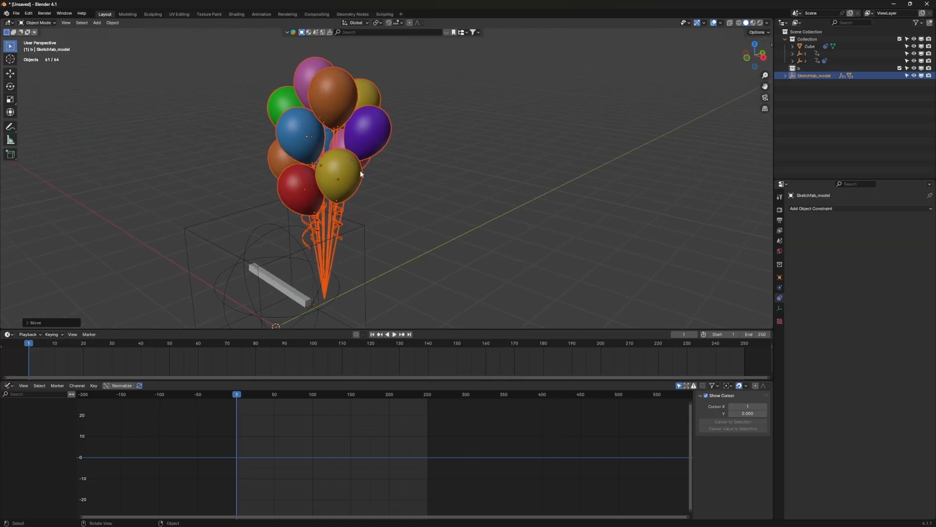
middle_click_drag(360, 169, 361, 169)
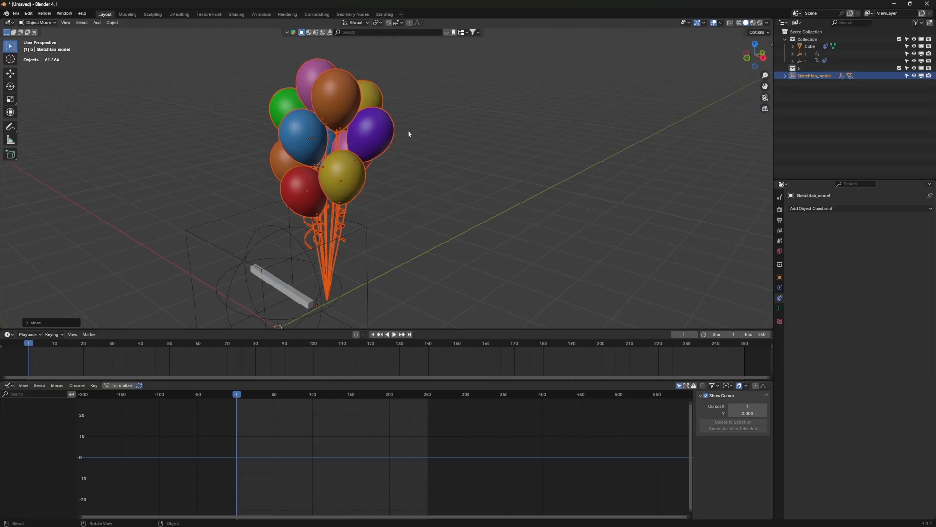
Delete the curled ribbons hanging beneath the balloons
scroll(320, 165, "up", 2)
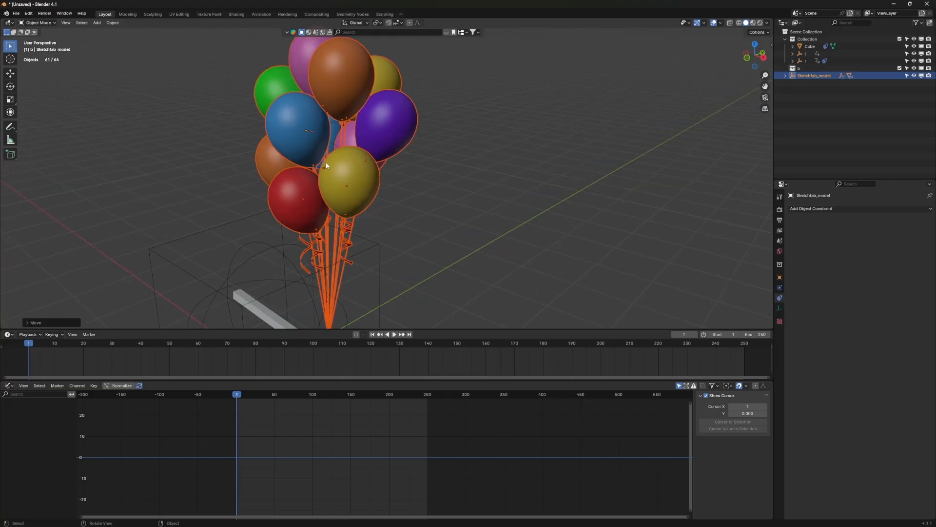
left_click(320, 238)
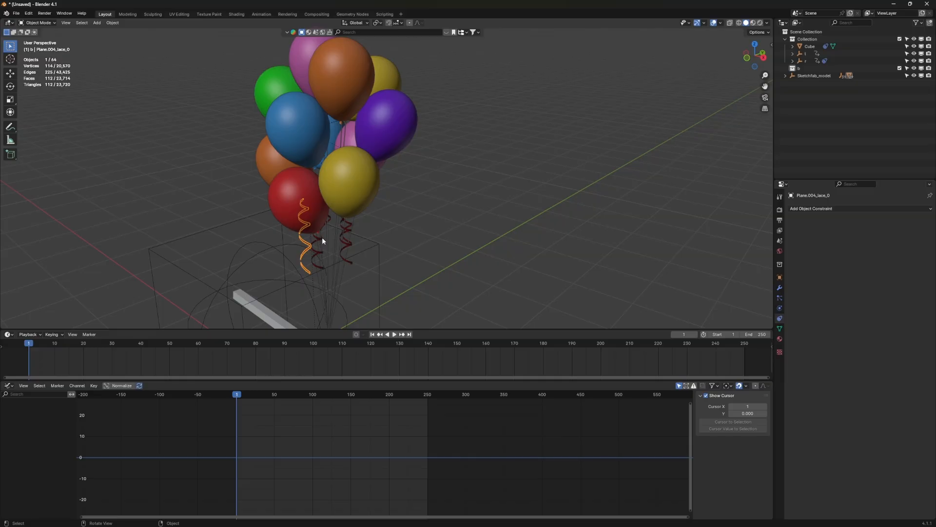
key("Delete")
scroll(338, 235, "up", 3)
left_click(323, 187)
key("Delete")
left_click(300, 180)
key("Delete")
scroll(296, 190, "down", 4)
scroll(296, 180, "up", 4)
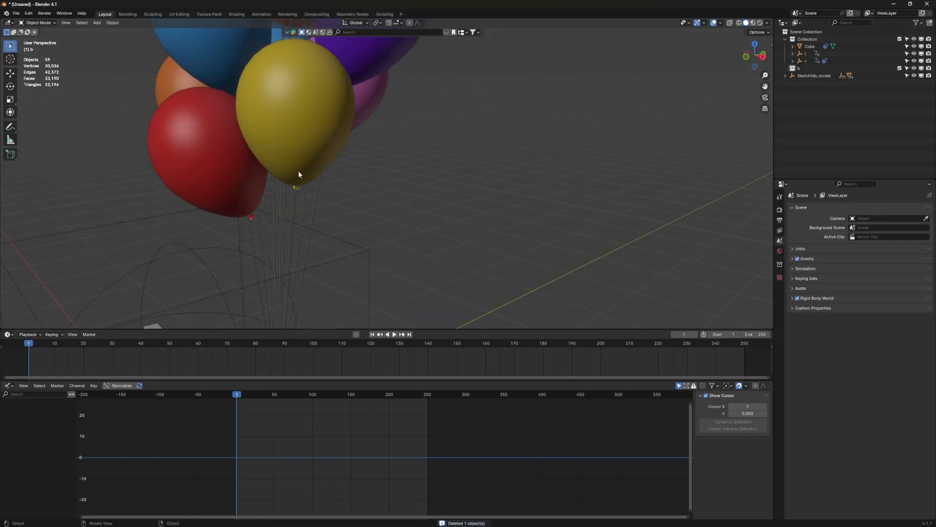
Delete the front yellow balloon together with its cord
scroll(296, 173, "down", 5)
mouse_move(366, 165)
middle_mouse_down()
mouse_move(417, 145)
mouse_move(367, 161)
middle_mouse_up()
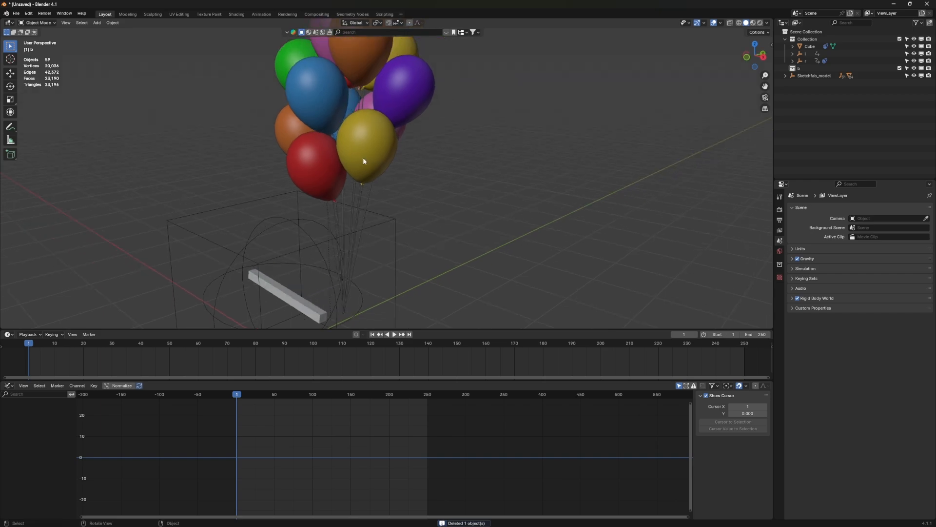
scroll(358, 200, "up", 8)
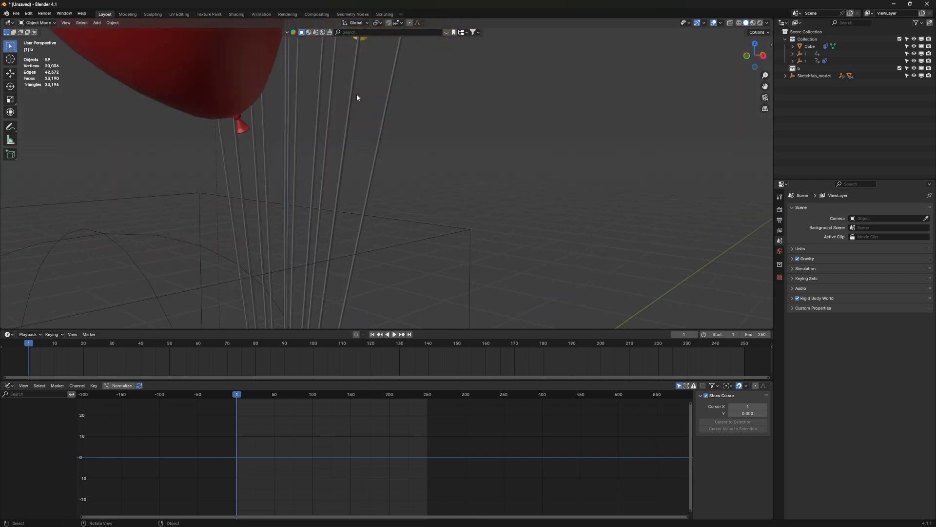
scroll(331, 198, "up", 4)
left_click(346, 129)
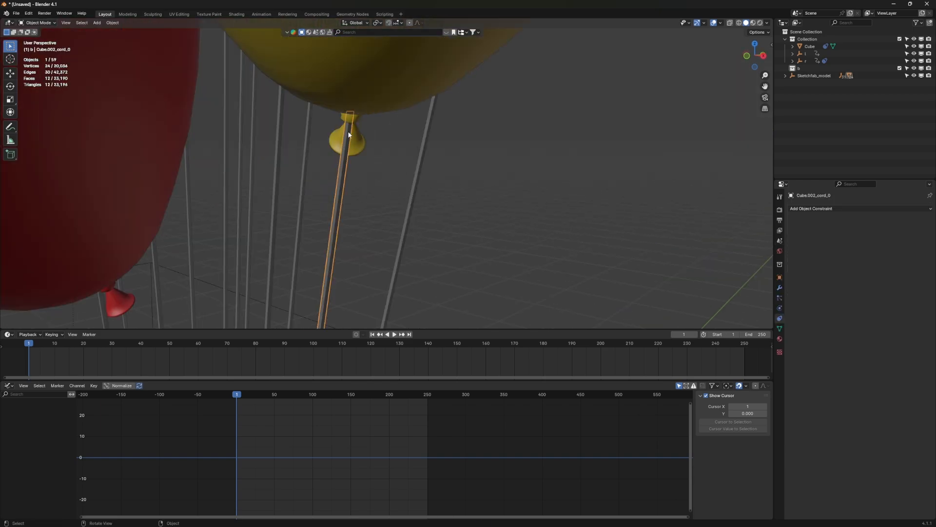
key("Delete")
left_click(349, 138)
key("Delete")
Delete the lower red balloon together with its cord
scroll(349, 140, "down", 8)
scroll(292, 188, "up", 8)
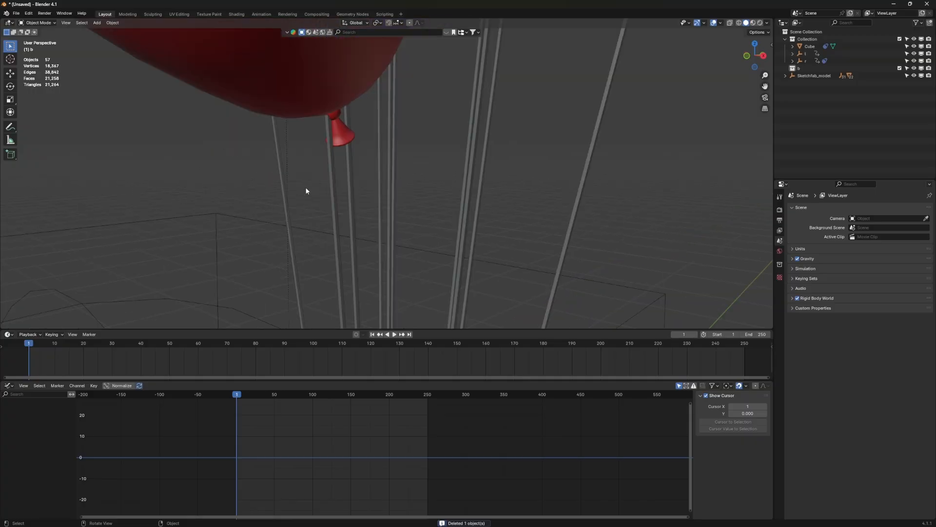
left_click(333, 168)
key("Delete")
left_click(330, 141)
key("Delete")
scroll(329, 142, "down", 8)
Delete more surplus balloons and cords, keeping one orange, one pink, one red, one green and one blue balloon
left_click(317, 245)
key("Delete")
middle_click_drag(315, 257, 343, 256)
scroll(554, 209, "up", 3)
left_click(560, 194)
key("Delete")
left_click_drag(451, 257, 471, 274)
key("Delete")
scroll(470, 273, "down", 4)
middle_click_drag(429, 210, 337, 180)
left_click(293, 195)
key("Delete")
key("Delete")
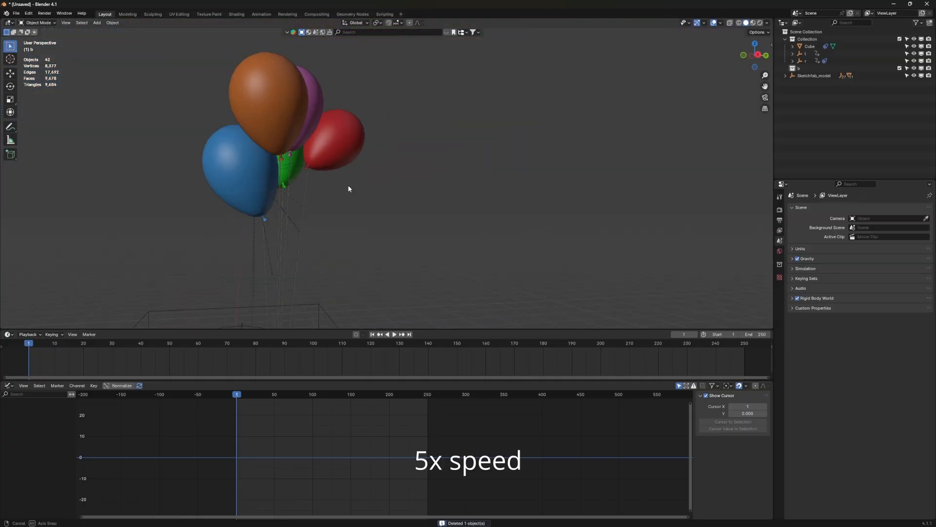
Delete the remaining red and green balloons and their cords, keeping only the pink, orange and blue ones
scroll(362, 186, "up", 4)
left_click(273, 88)
key("Delete")
left_click(248, 139)
key("Delete")
left_click(220, 117)
key("Delete")
scroll(212, 152, "down", 5)
middle_click_drag(211, 152, 376, 197)
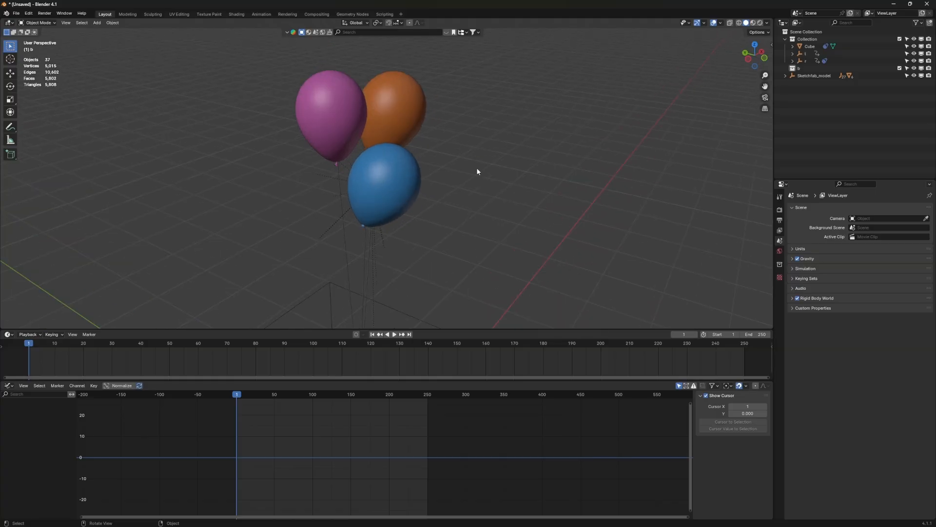
Select the Sketchfab_model empty with all remaining balloon objects and clear their parents while keeping the transformation
left_click(814, 76)
left_click_drag(460, 69, 266, 246)
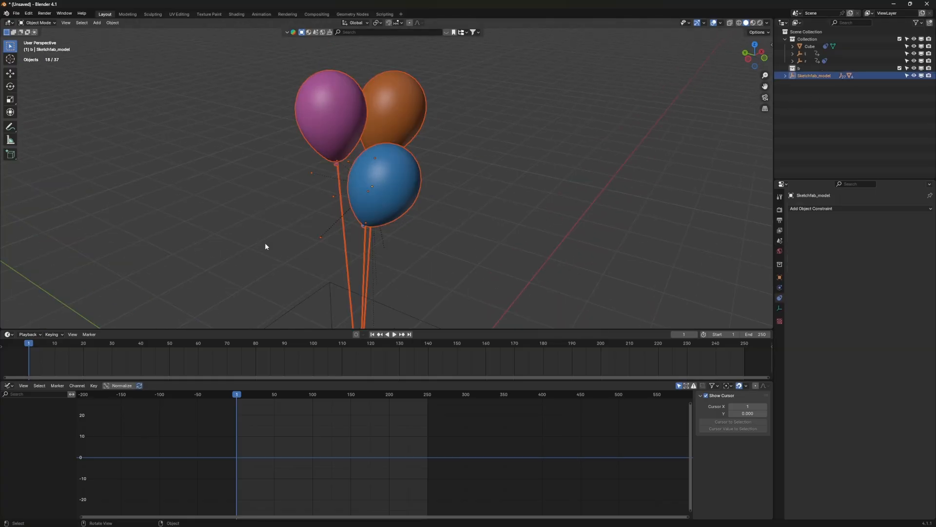
key("alt+p")
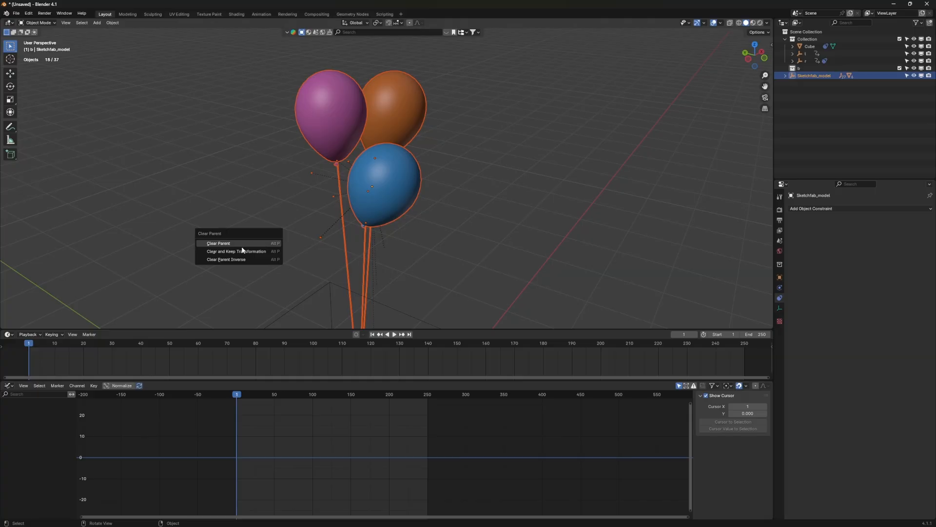
left_click(242, 251)
middle_click_drag(375, 159, 326, 178)
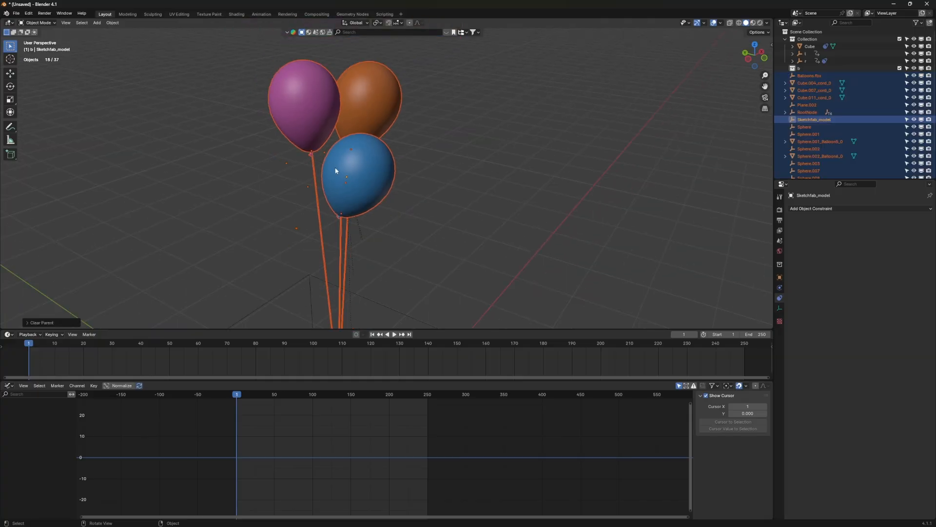
Delete Balloons.fbx, RootNode, Sketchfab_model and all other leftover imported empties, keeping only the three balloons and their cords
scroll(326, 177, "up", 2)
left_click(811, 76)
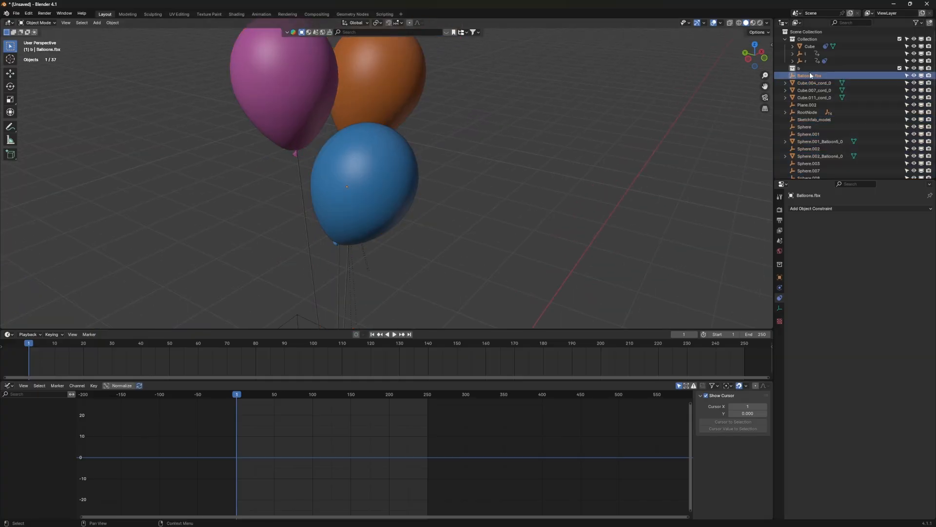
key("Delete")
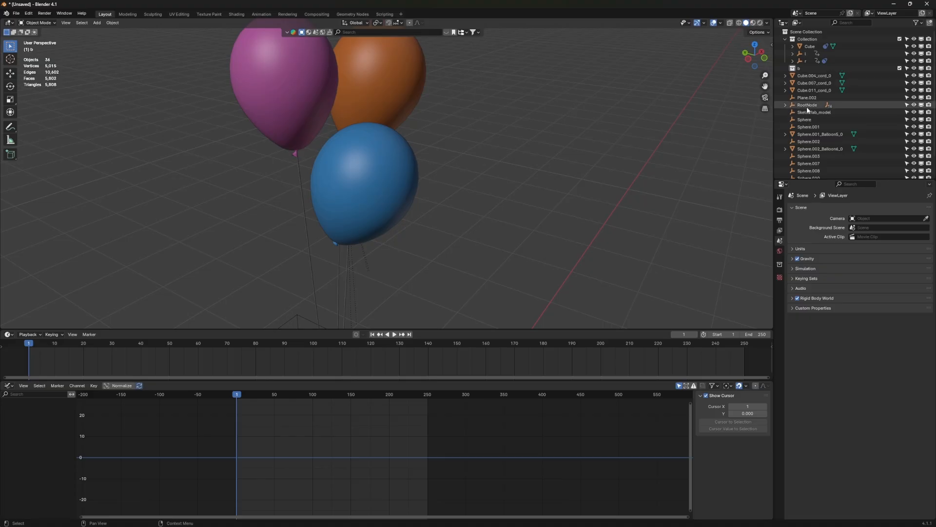
left_click(810, 114)
key("Delete")
left_click(810, 78)
key("Delete")
left_click(809, 92)
key("Delete")
key("Delete")
left_click(808, 93)
key("Delete")
left_click(809, 99)
left_click(810, 98)
key("Delete")
left_click(810, 98)
key("Delete")
left_click(812, 121)
key("Delete")
left_click(811, 122)
key("Delete")
left_click(811, 122)
key("Delete")
left_click(811, 121)
left_click(808, 104)
key("Delete")
Rename the orange balloon object "red b"
middle_click_drag(406, 153, 472, 176)
scroll(466, 143, "up", 2)
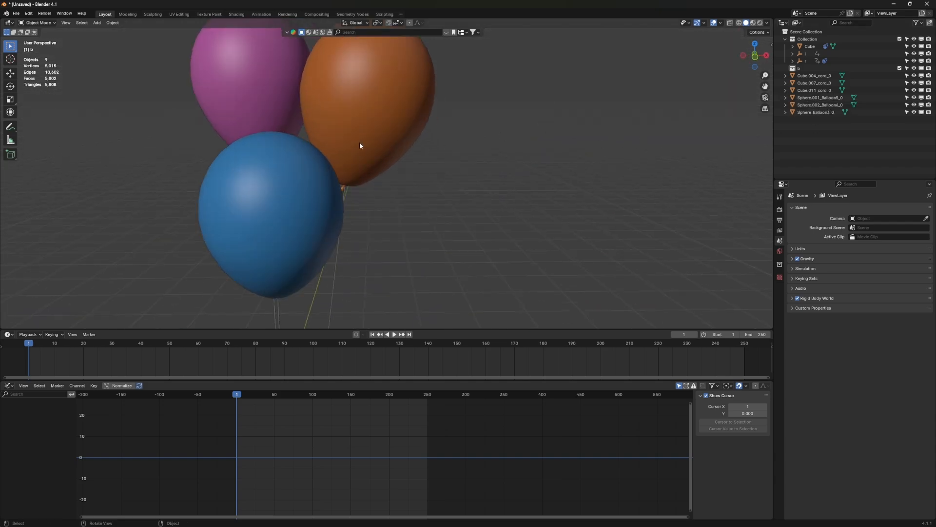
scroll(383, 131, "up", 2)
left_click(380, 130)
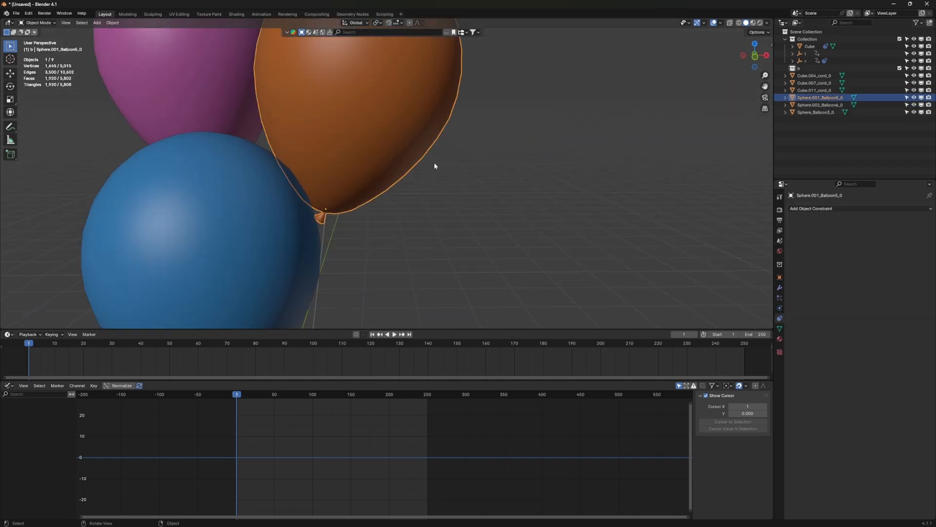
double_click(834, 98)
left_click(834, 98)
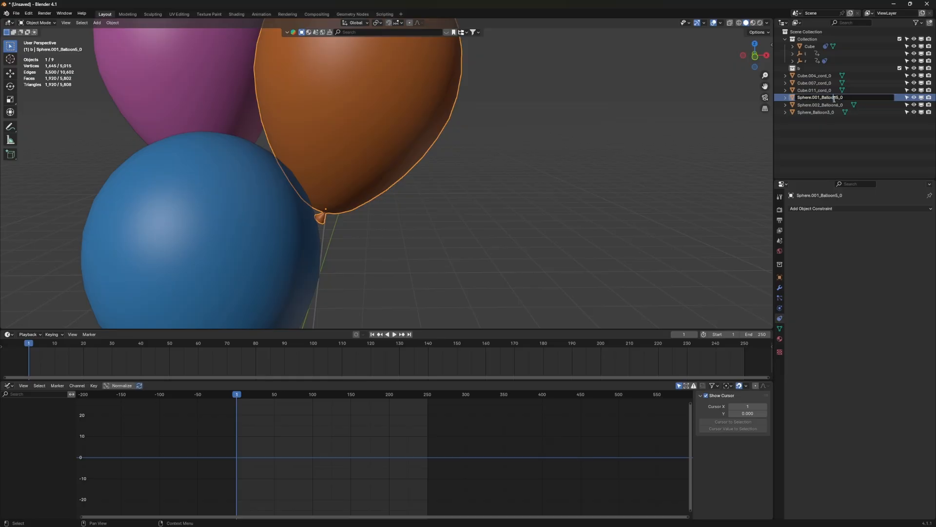
key("ctrl+a")
type("red b")
key("Return")
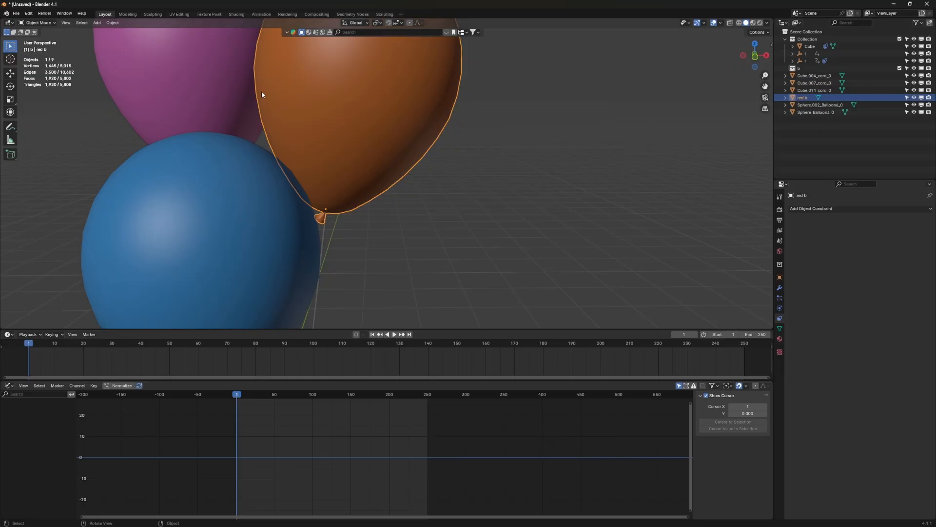
Rename the pink balloon object "pink b"
scroll(349, 112, "down", 4)
scroll(291, 113, "up", 3)
left_click(317, 93)
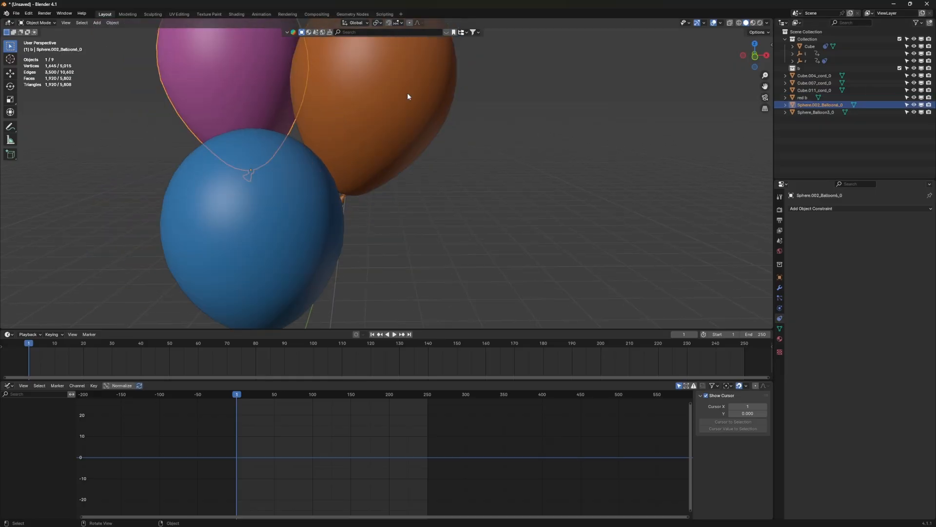
double_click(807, 104)
type("pink")
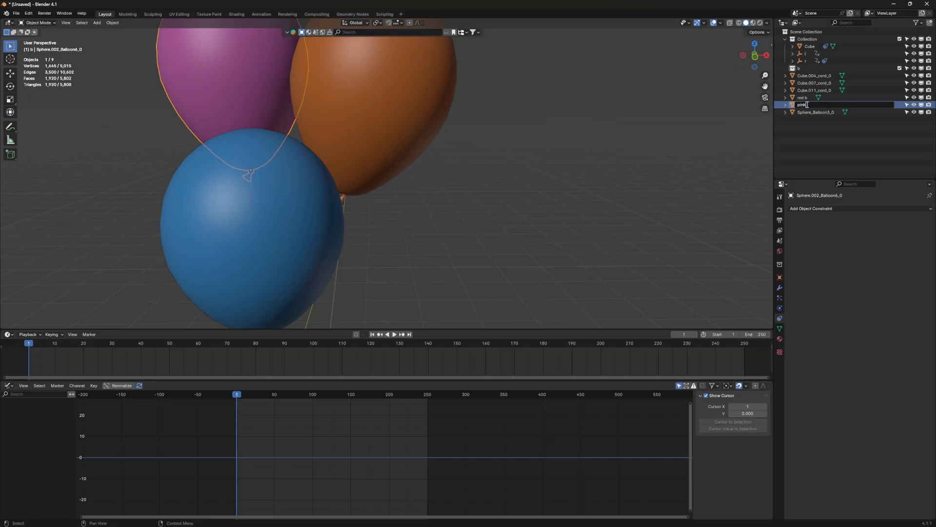
type(" b")
key("Return")
Rename the blue balloon object "blur b"
left_click(296, 225)
double_click(828, 114)
type("blur v")
key("Return")
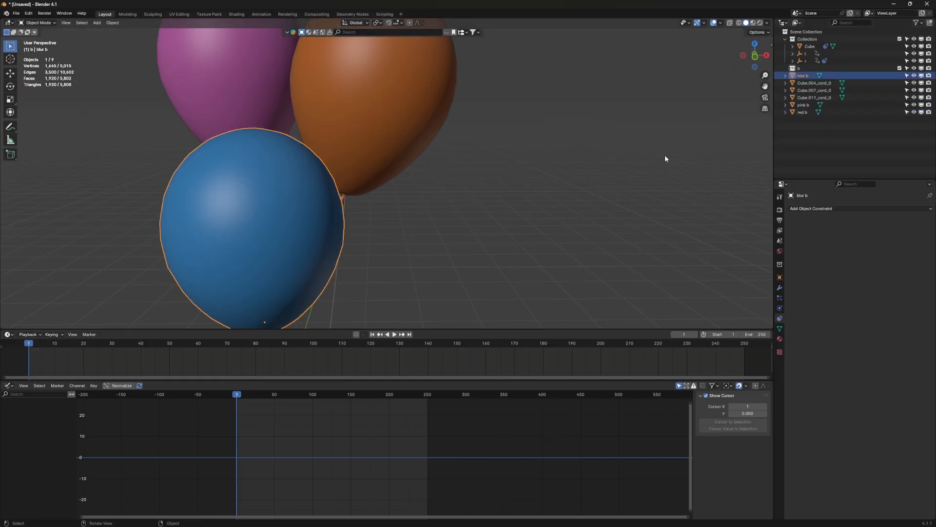
Rename the cord attached to the orange balloon "red stick"
scroll(341, 152, "down", 2)
middle_click_drag(335, 151, 320, 155)
middle_click_drag(328, 303, 318, 242, "shift")
scroll(318, 243, "up", 2)
left_click(309, 239)
double_click(824, 99)
type("re")
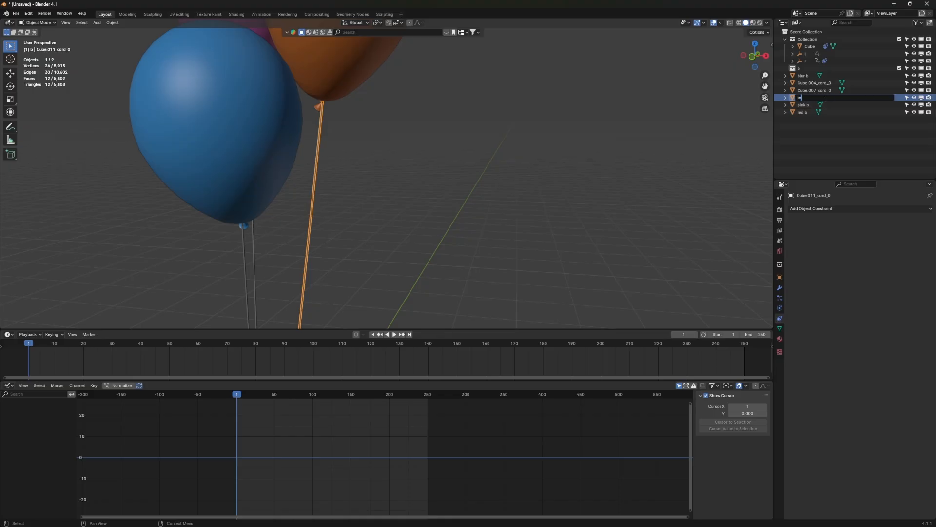
type("d stick")
key("Return")
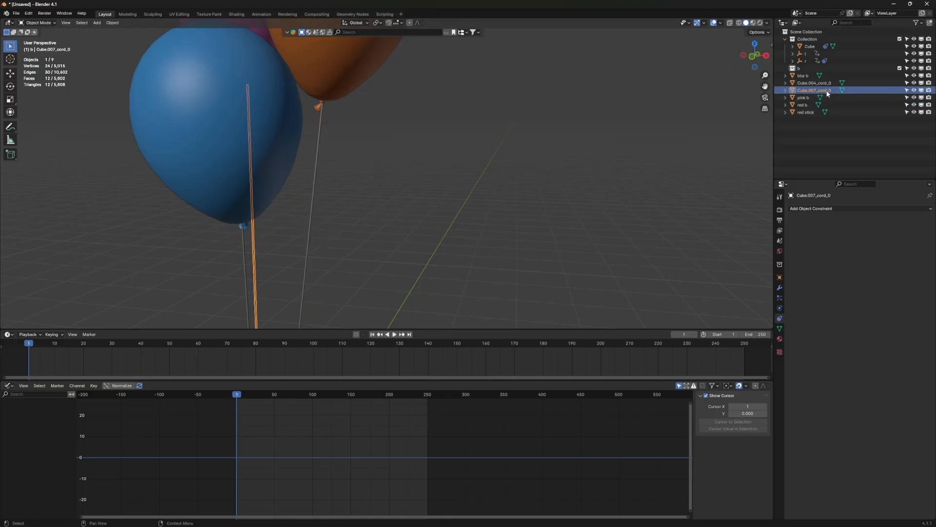
Rename the pink balloon's cord "pink" and the blue balloon's cord "blue stick"
left_click(244, 267)
double_click(802, 83)
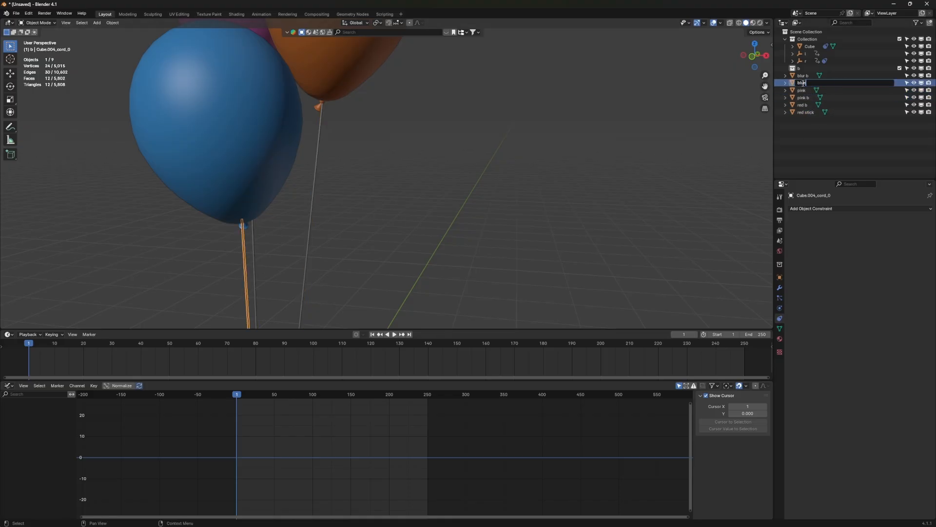
key("Return")
Apply rotation and scale to the blue balloon, and apply the transforms of the other balloons as well
scroll(333, 186, "down", 6)
left_click(355, 186)
scroll(357, 185, "up", 3)
mouse_move(356, 186)
middle_mouse_down()
mouse_move(374, 183)
mouse_move(364, 172)
middle_mouse_up()
scroll(363, 171, "up", 2)
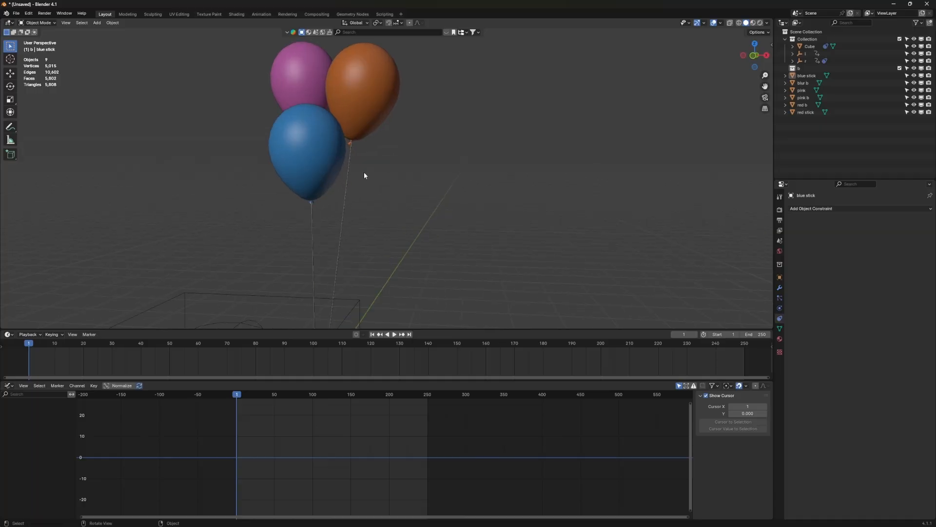
scroll(301, 171, "down", 3)
middle_click_drag(300, 171, 312, 168)
scroll(305, 162, "up", 4)
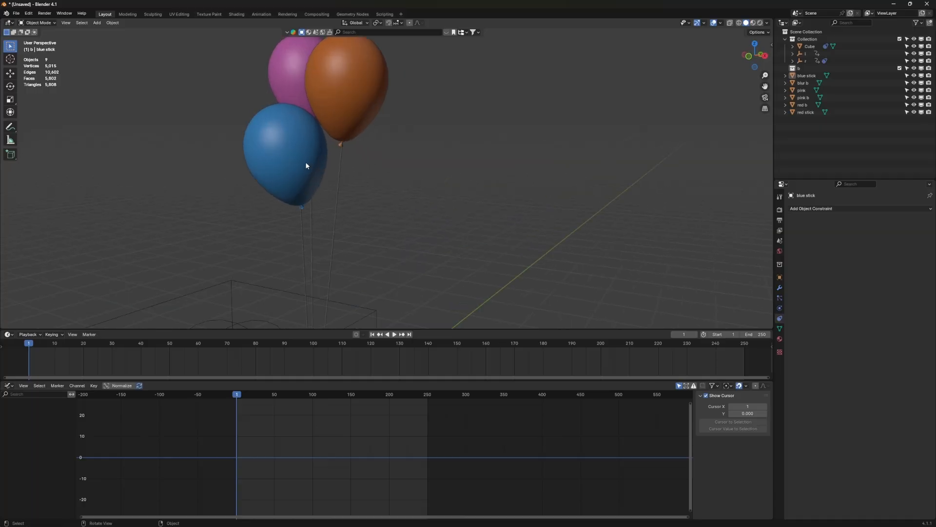
left_click(305, 162)
scroll(305, 162, "up", 1)
scroll(306, 166, "up", 1)
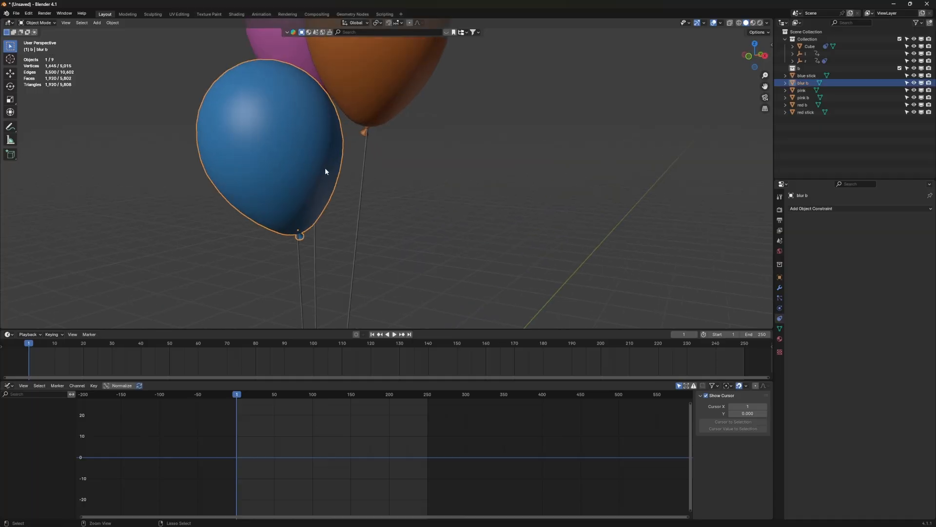
key("ctrl+a")
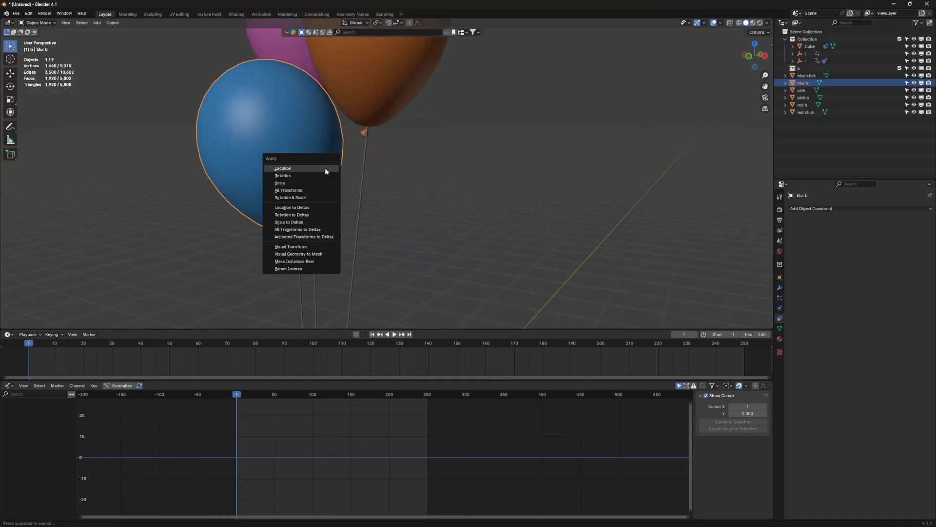
left_click(295, 197)
left_click(357, 87)
key("ctrl+a")
left_click(358, 87)
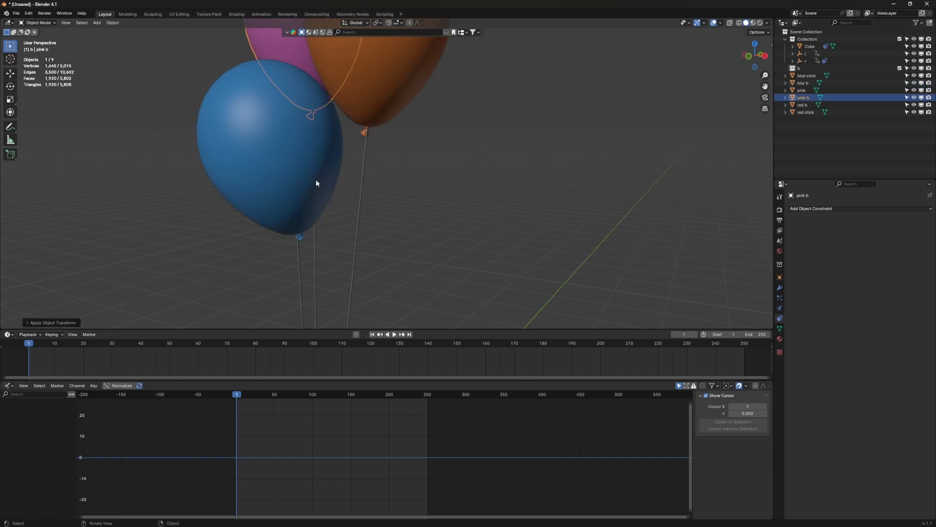
Add a Child Of constraint to the blue balloon with its cord, blue stick, as the target
left_click(316, 181)
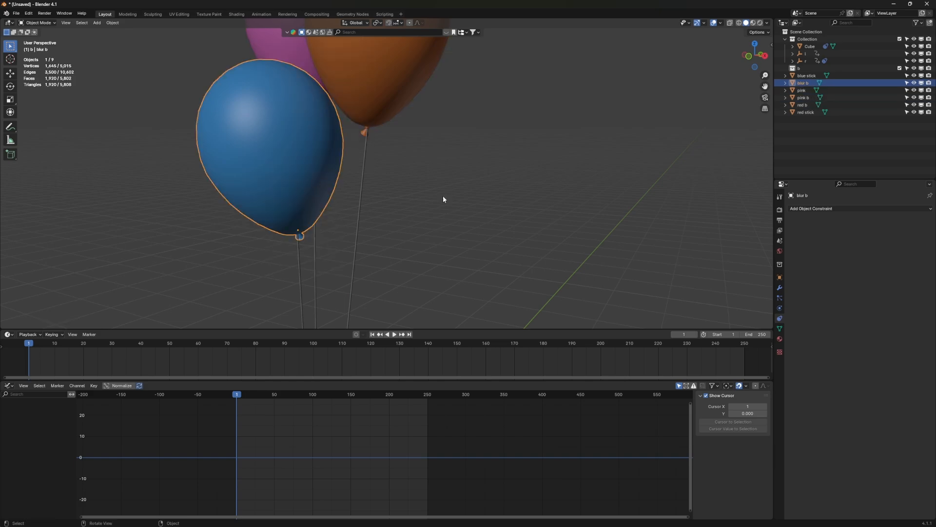
left_click(780, 308)
left_click(779, 318)
left_click(835, 208)
left_click(914, 245)
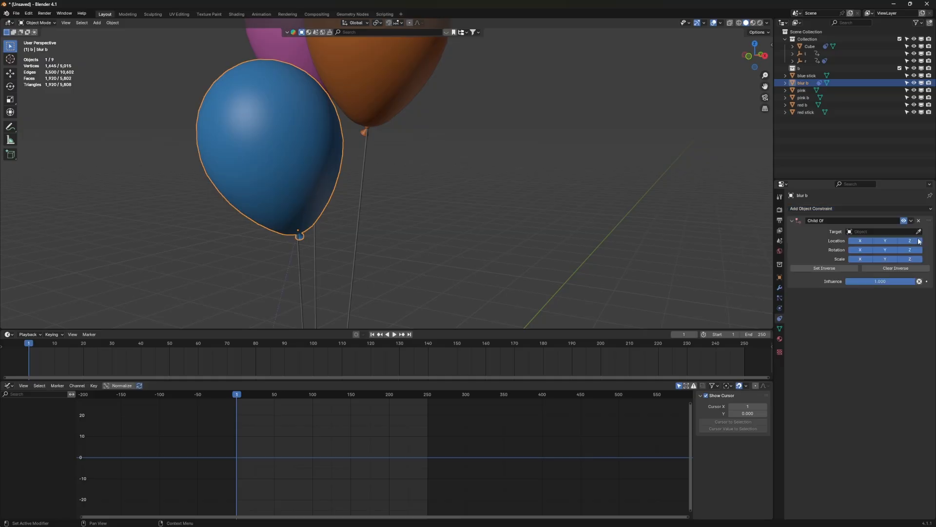
left_click(919, 232)
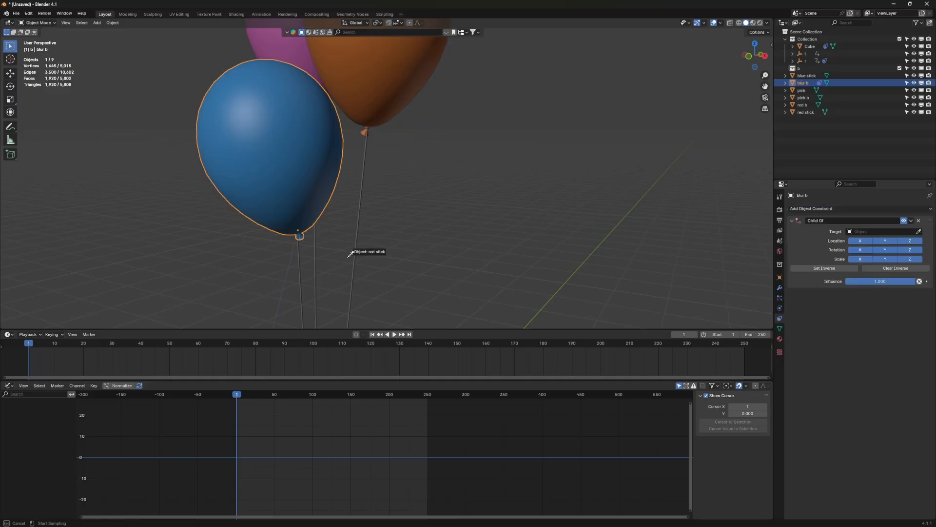
left_click(303, 248)
Add a Child Of constraint to the orange balloon with red stick as the target
middle_click_drag(299, 256, 341, 251)
scroll(340, 252, "up", 4)
scroll(324, 236, "down", 4)
middle_click_drag(362, 144, 410, 150)
scroll(374, 188, "up", 4)
scroll(374, 189, "down", 4)
scroll(361, 144, "up", 2)
left_click(363, 168)
left_click(835, 208)
left_click(907, 245)
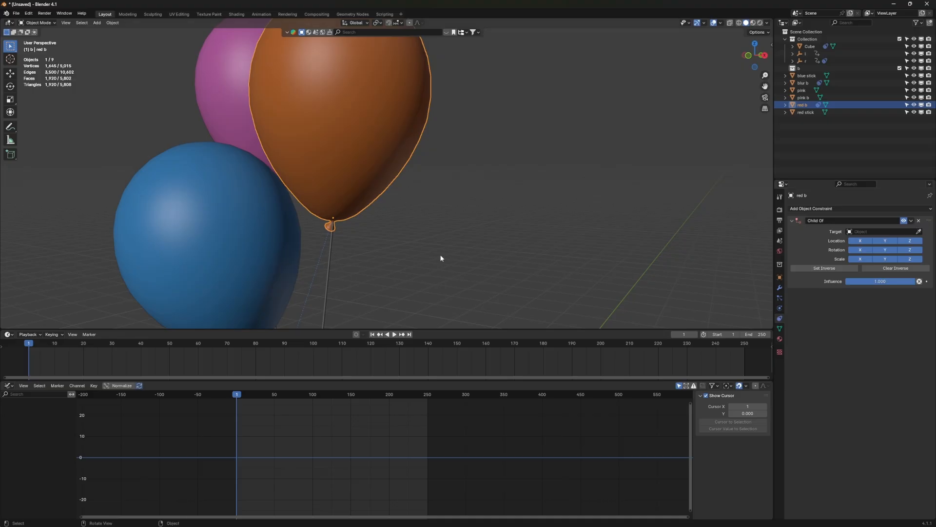
Add a Child Of constraint to the pink balloon with its cord, pink, as the target
scroll(335, 251, "down", 3)
middle_click_drag(335, 251, 353, 272)
left_click(396, 161)
scroll(472, 200, "up", 3)
left_click(891, 210)
left_click(909, 245)
scroll(399, 207, "up", 3)
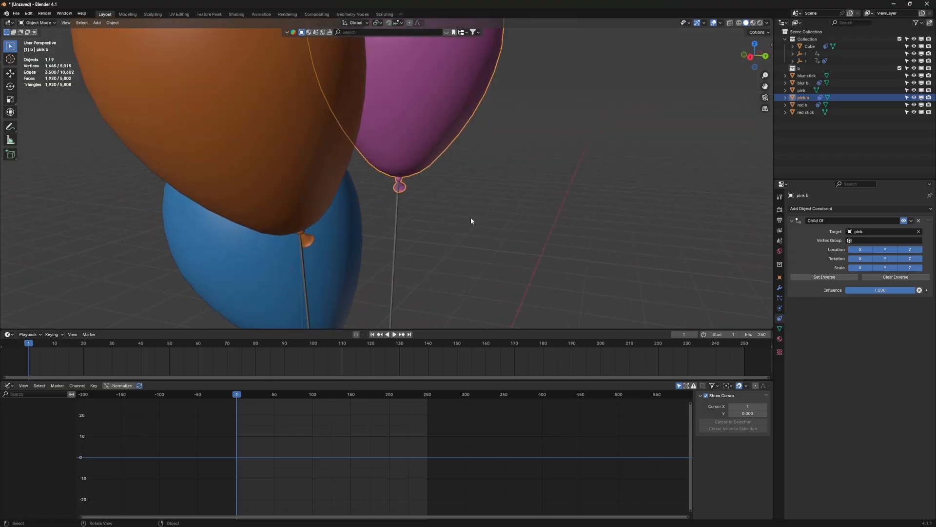
scroll(418, 105, "down", 5)
left_click(395, 194)
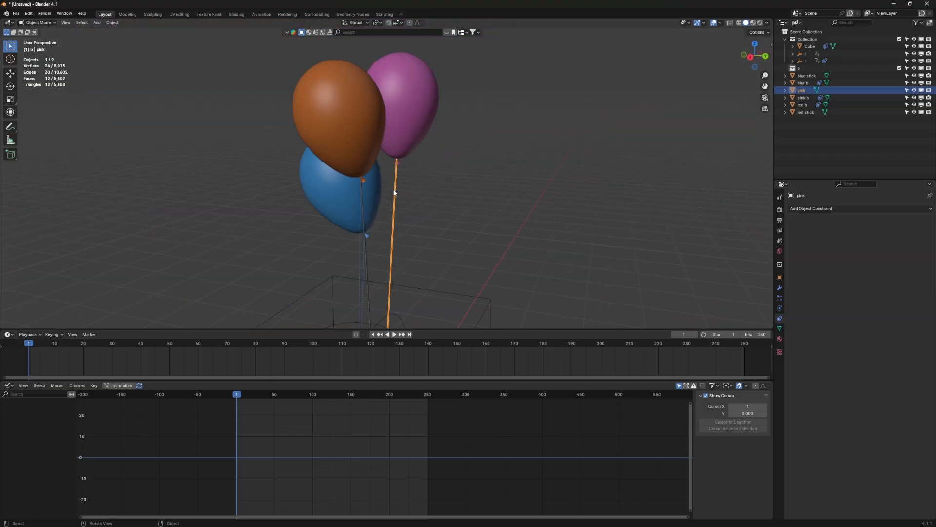
left_click(347, 138)
left_click(367, 250)
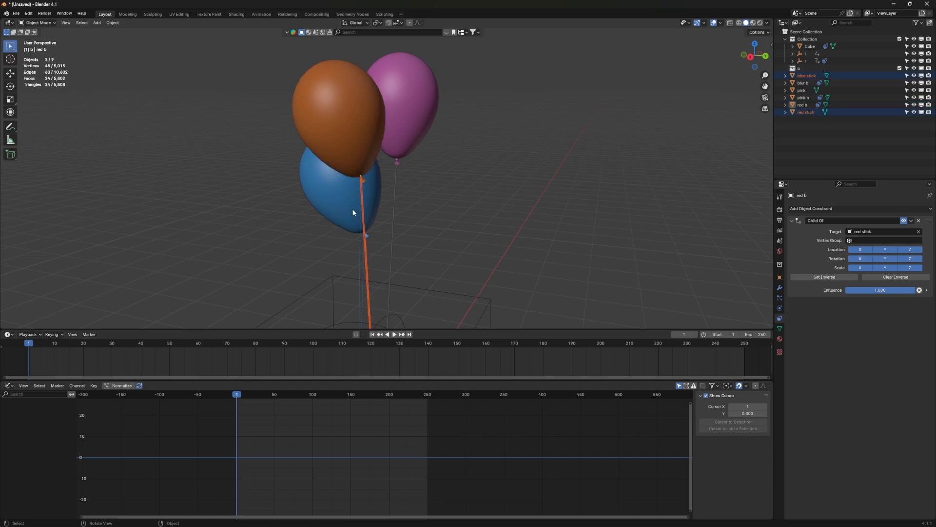
left_click(353, 209)
In Edit Mode on blue stick, select the diagonal edge of its bottom face and snap the 3D cursor to it
middle_click_drag(344, 215, 337, 184)
scroll(363, 256, "up", 4)
left_click(364, 256)
scroll(351, 244, "down", 5)
scroll(361, 282, "up", 4)
scroll(361, 283, "down", 3)
scroll(338, 185, "up", 4)
middle_click_drag(350, 131, 338, 274)
scroll(276, 159, "up", 4)
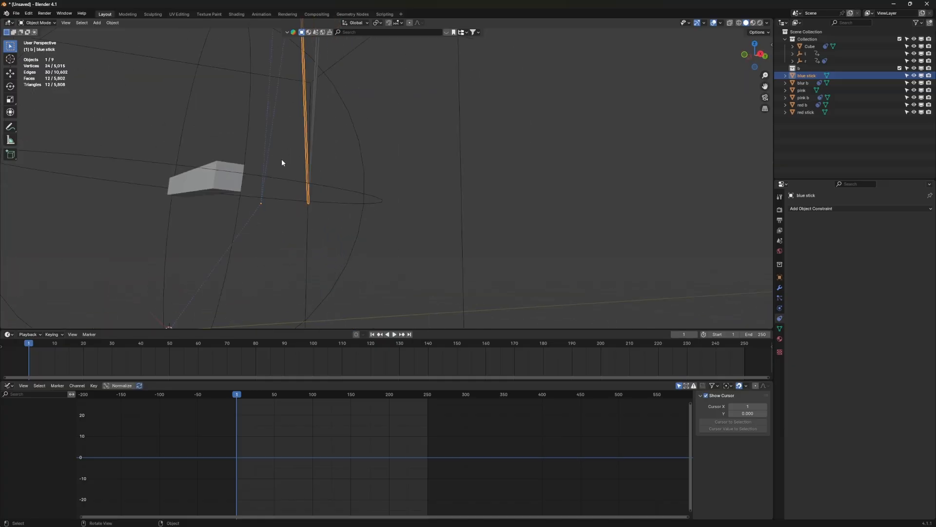
key("Tab")
scroll(300, 204, "up", 3)
scroll(310, 232, "up", 3)
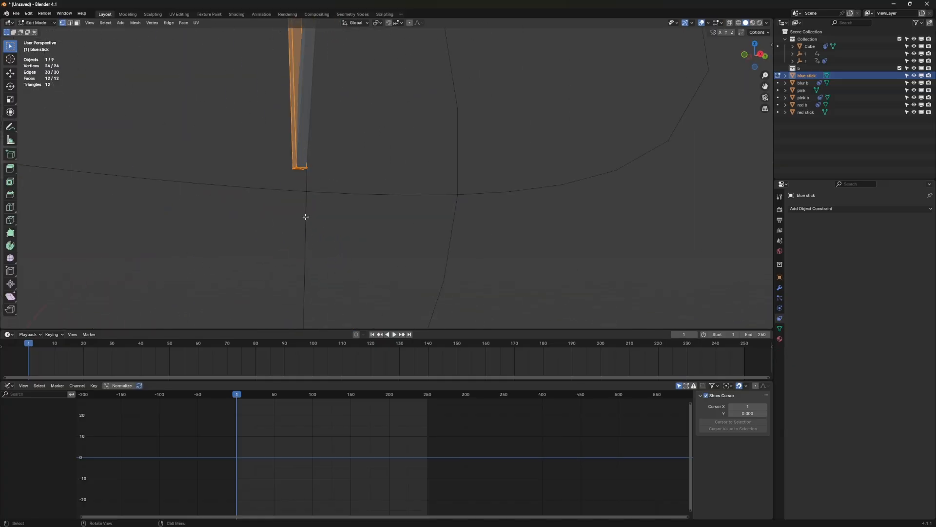
left_click_drag(322, 159, 287, 171)
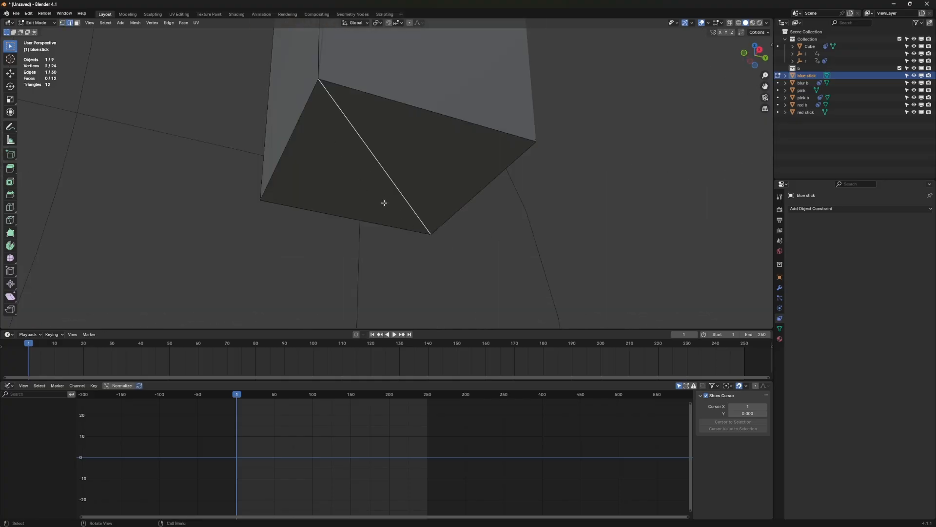
key("shift+s")
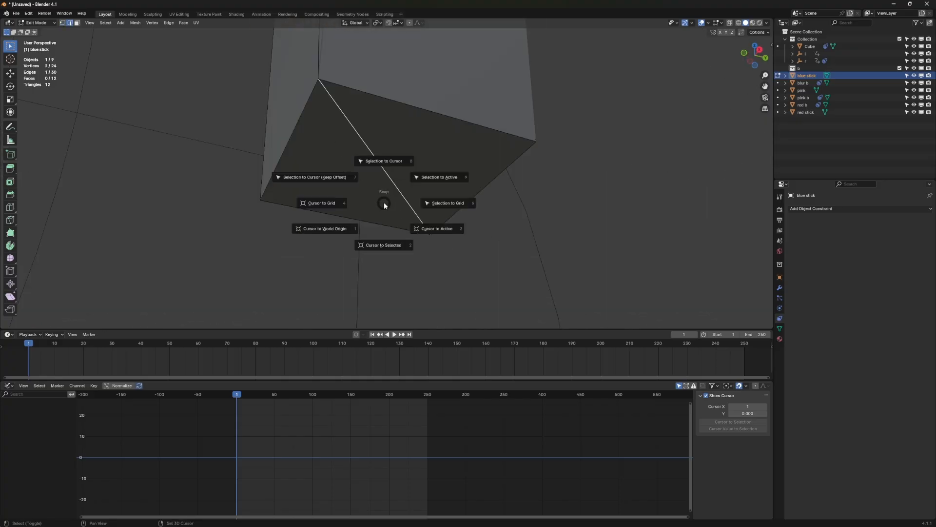
left_click(383, 266)
key("Tab")
Set the origin of red stick to the 3D cursor at the cords' lower end
middle_click_drag(382, 274, 391, 146)
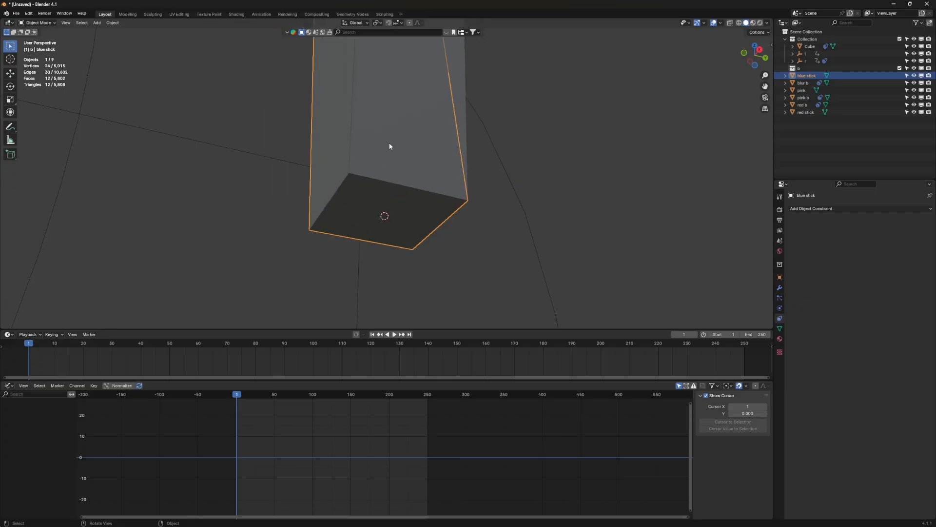
left_click(390, 146)
right_click(390, 146)
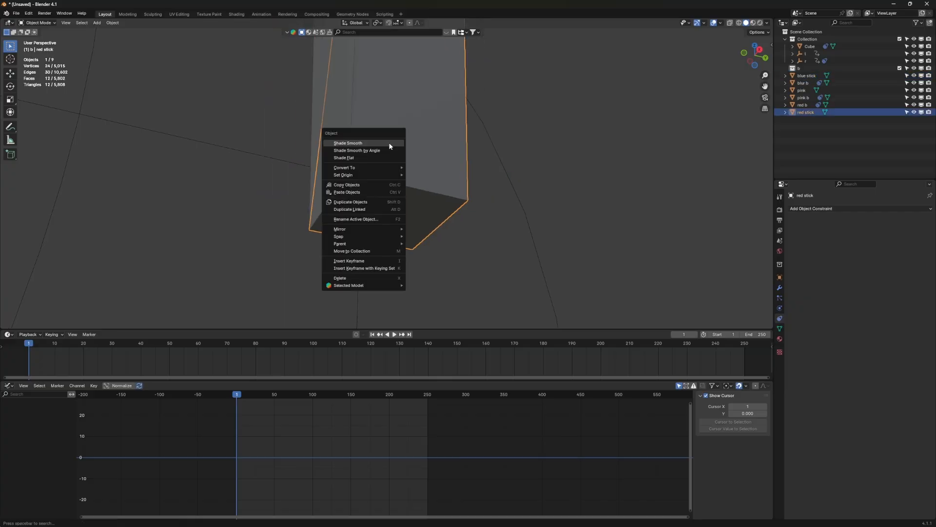
mouse_move(367, 173)
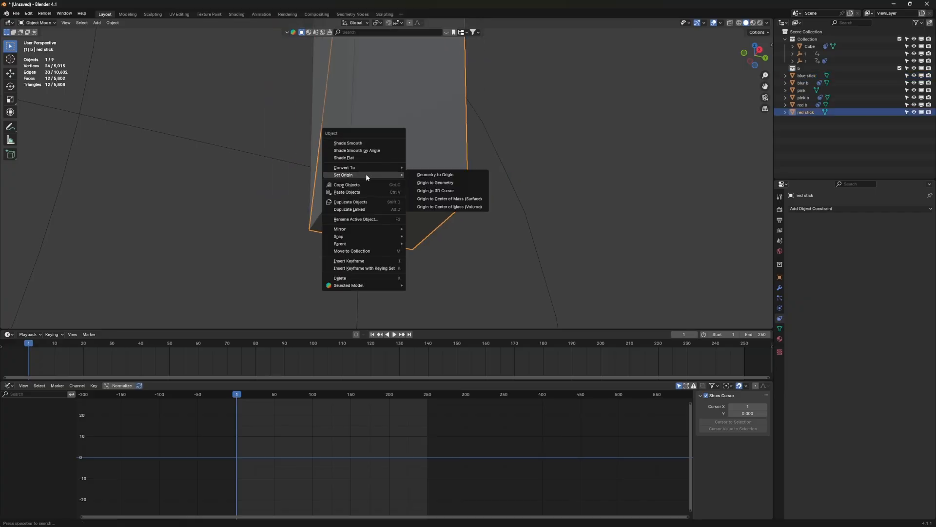
left_click(439, 191)
Set the origin of blue stick to the 3D cursor
middle_click_drag(384, 262, 336, 169)
left_click(344, 197)
right_click(335, 172)
mouse_move(334, 171)
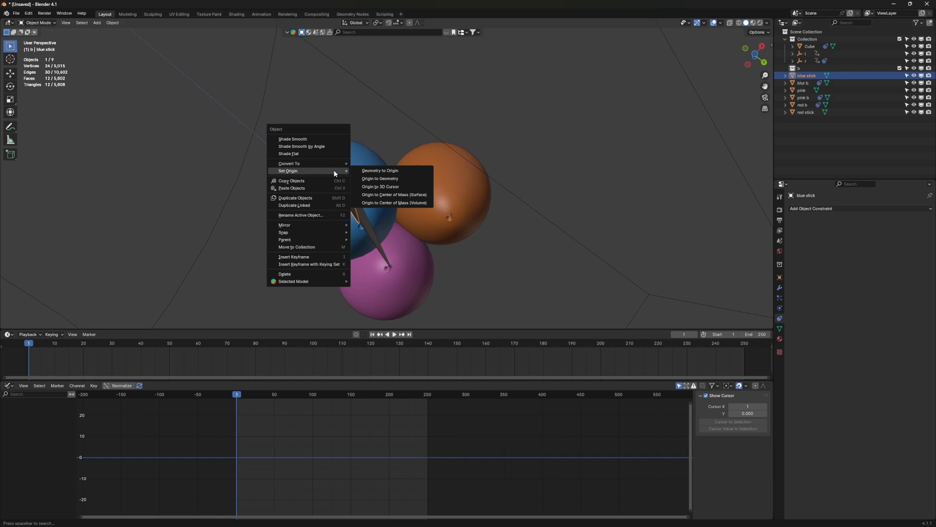
left_click(383, 187)
Set the origin of the pink balloon's cord to the 3D cursor
middle_click_drag(382, 186, 359, 194)
left_click(359, 195)
right_click(358, 193)
mouse_move(359, 194)
left_click(406, 209)
Try scaling the pink cord and blue stick about their new origins, without keeping the change
middle_click_drag(391, 266, 360, 289)
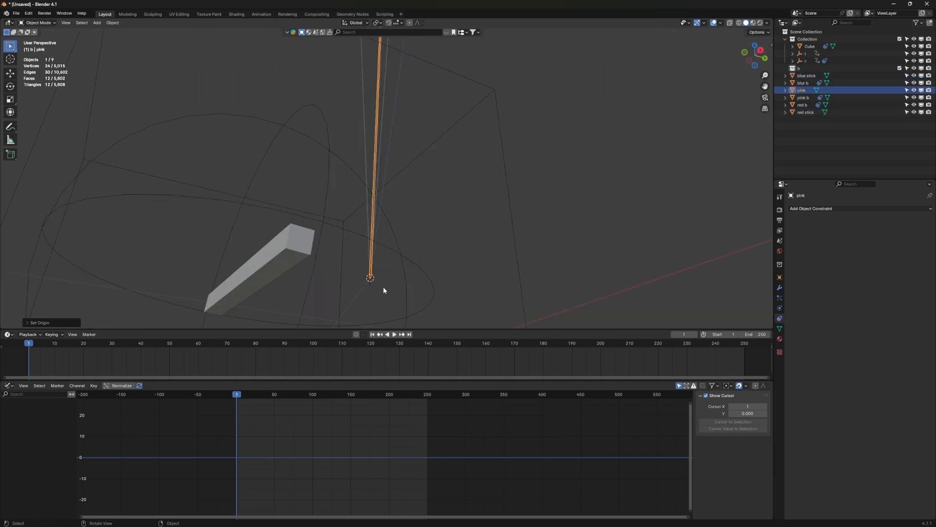
scroll(360, 289, "down", 4)
scroll(360, 288, "down", 2)
key("s")
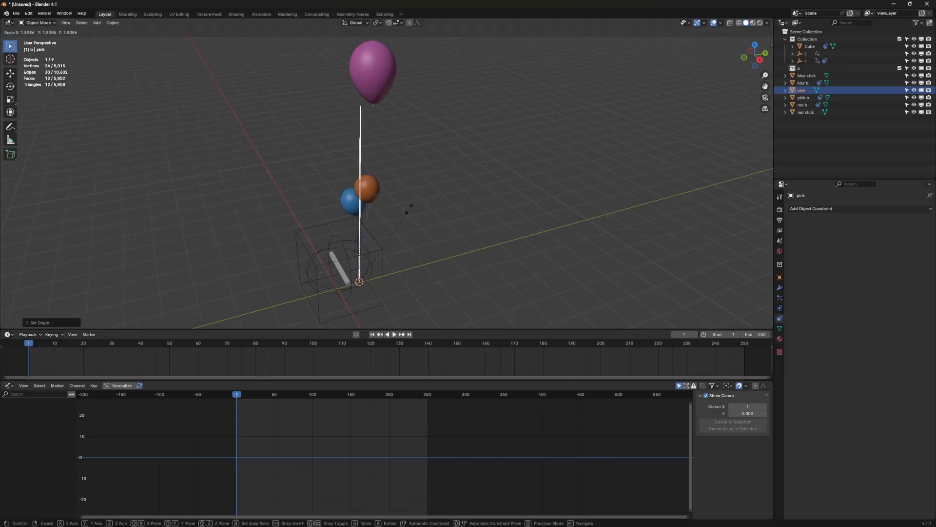
right_click(443, 200)
left_click(362, 231)
key("s")
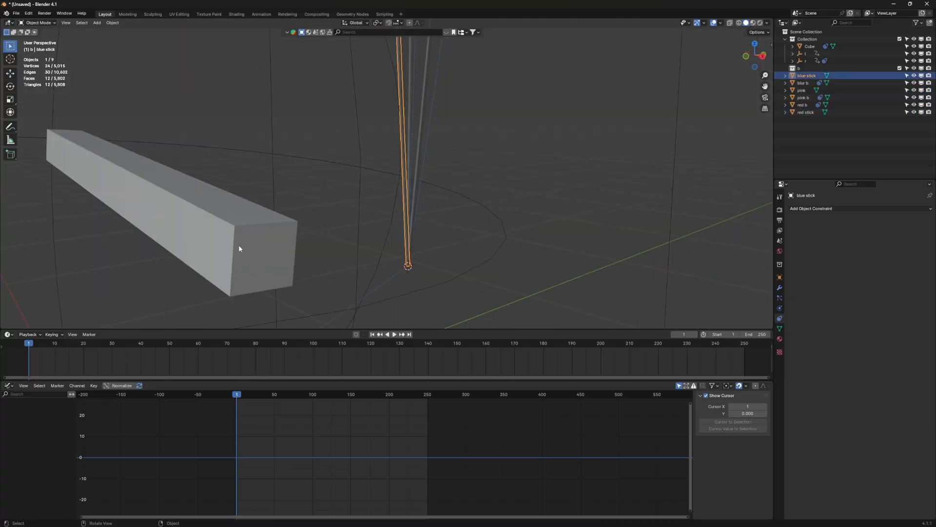
Add a centred lengthwise loop cut to the long Cube bar
left_click(278, 263)
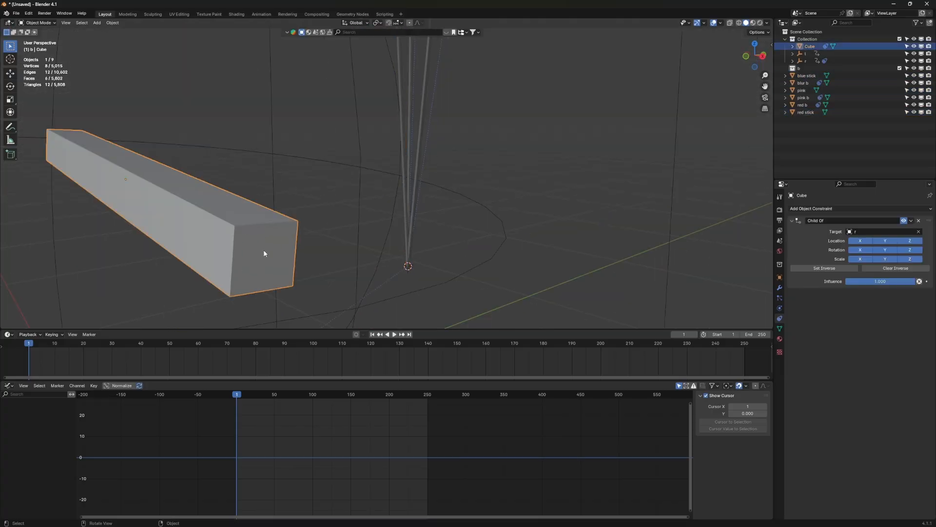
key("Tab")
scroll(263, 251, "up", 4)
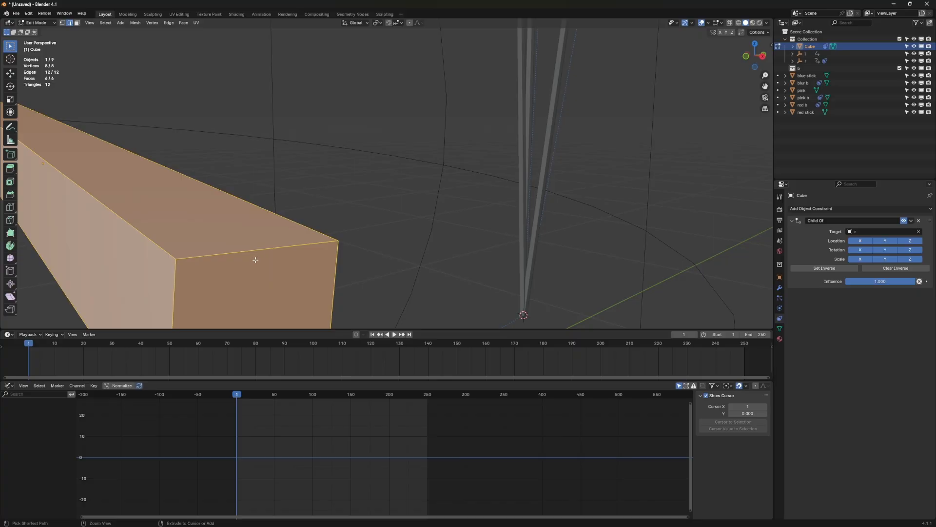
key("ctrl+r")
left_click(255, 259)
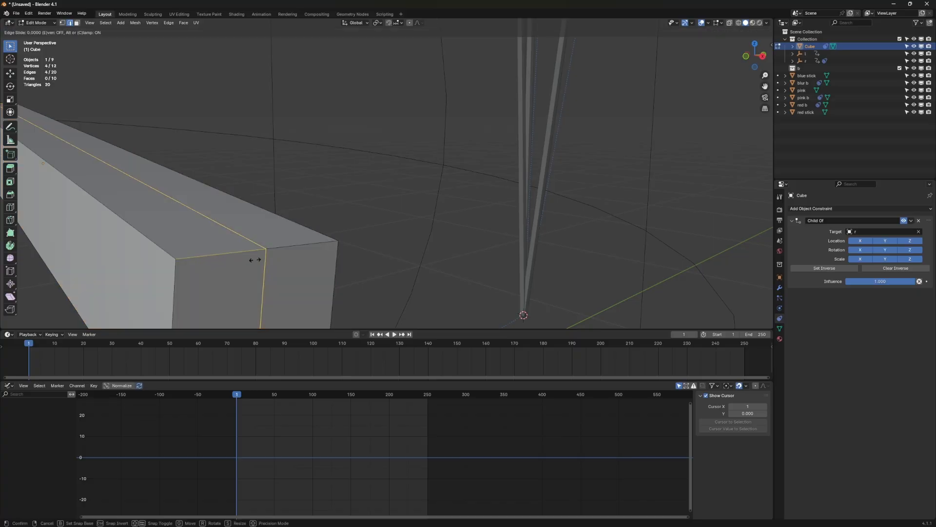
right_click(255, 259)
right_click(255, 259)
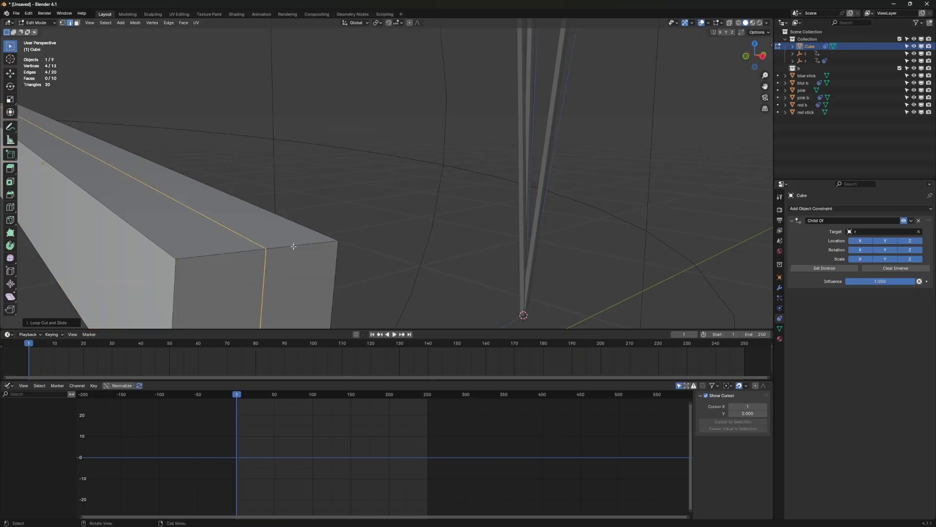
Snap the 3D cursor to the loop cut's upper middle vertex at the bar's near end
key("1")
left_click(265, 250)
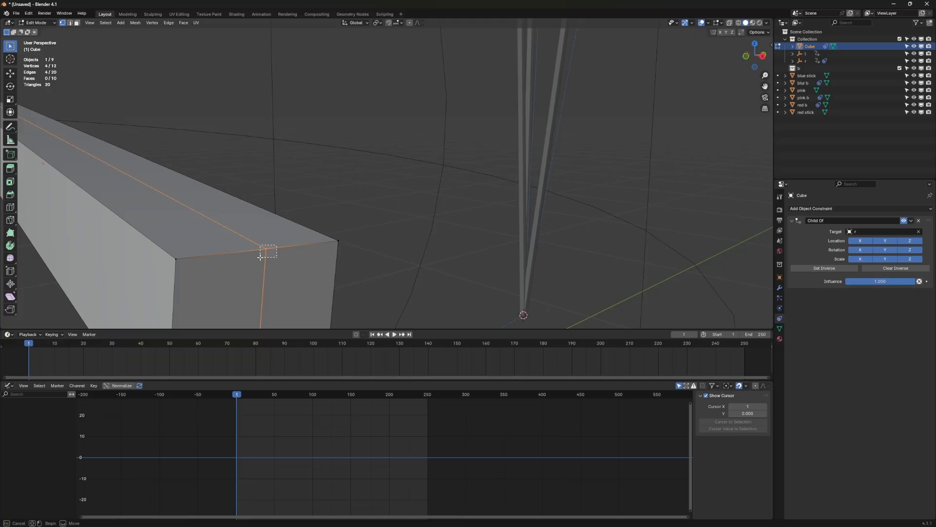
key("shift+s")
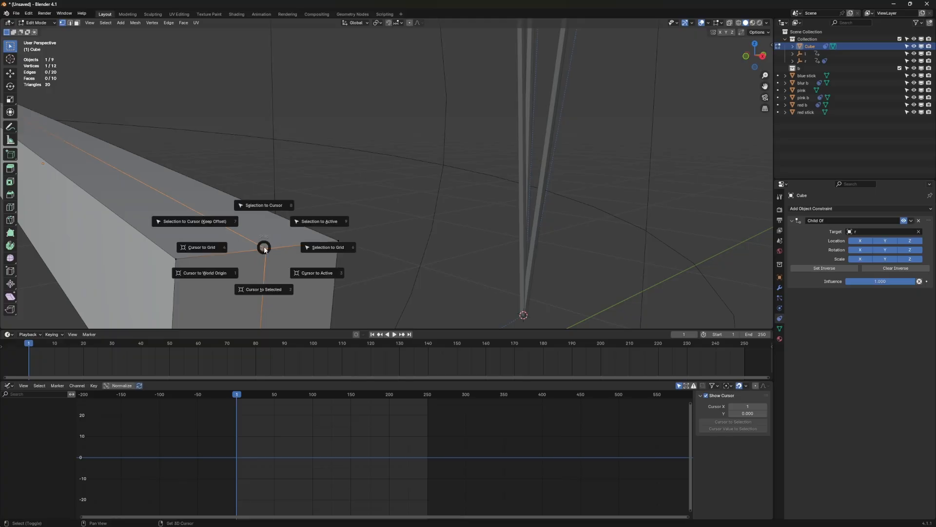
left_click(270, 301)
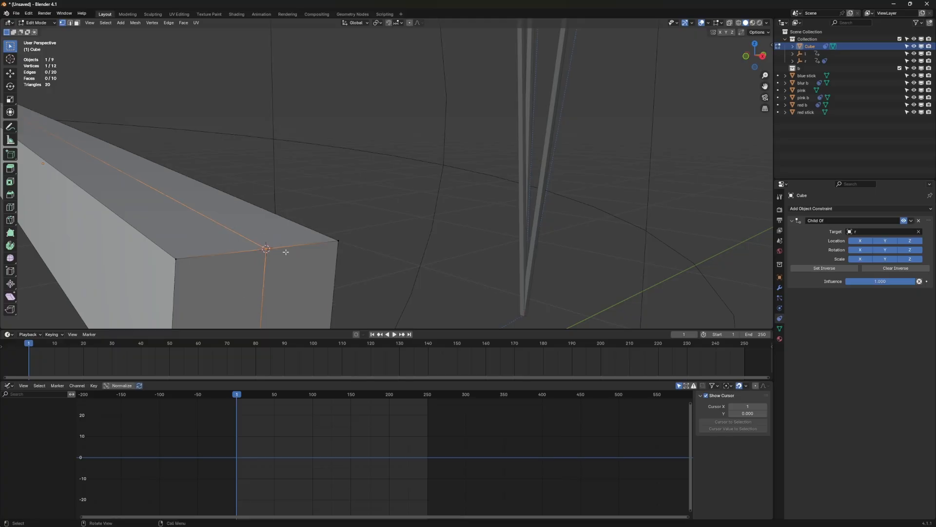
key("Tab")
Move the blue, pink and red cords together to the 3D cursor on the bar's end
left_click_drag(586, 105, 512, 142)
middle_click_drag(536, 140, 511, 149)
scroll(511, 154, "down", 3)
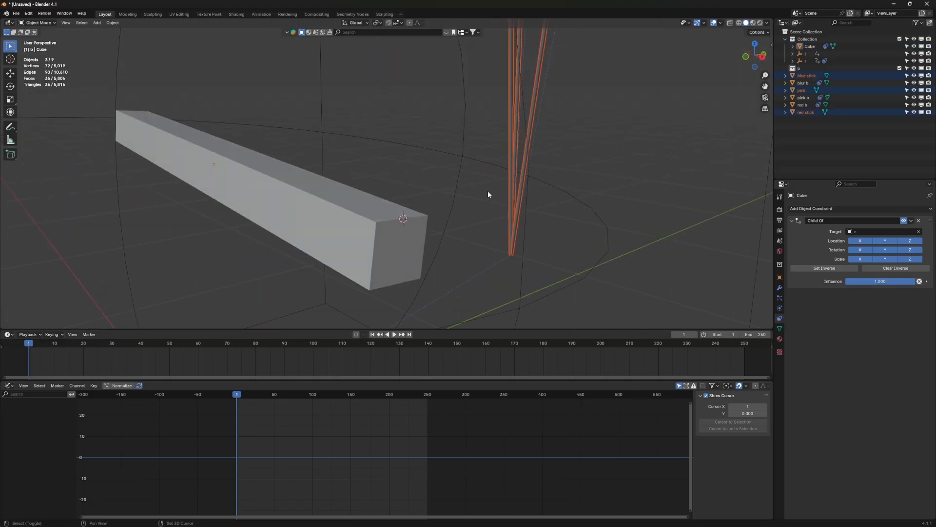
key("shift+s")
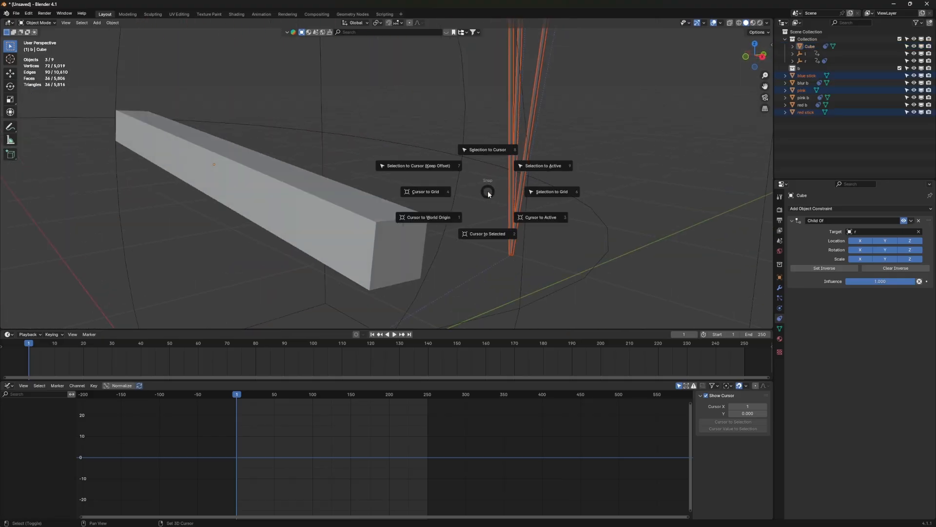
left_click(484, 116)
Examine how the cords' lower ends meet the bar's end, checking the bar's mesh in Edit Mode
scroll(394, 225, "up", 5)
scroll(394, 225, "down", 8)
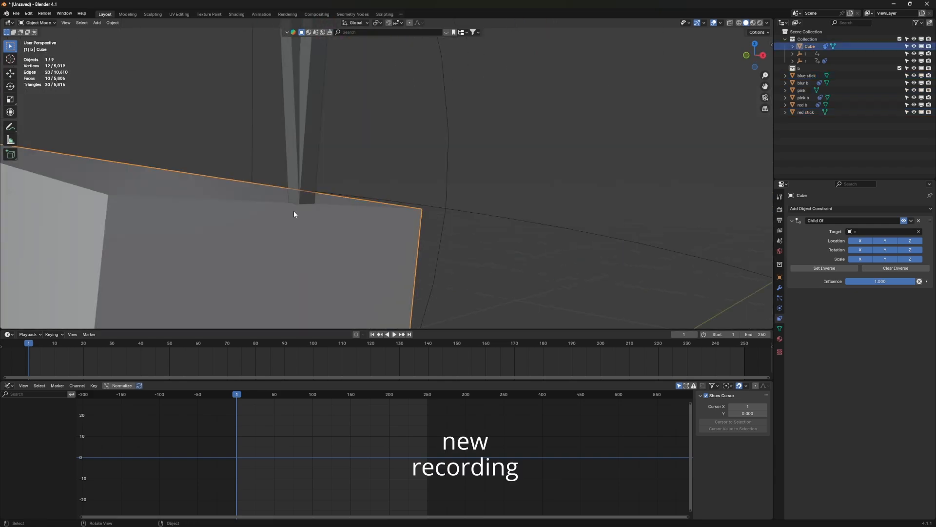
scroll(298, 213, "down", 1)
scroll(298, 214, "up", 2)
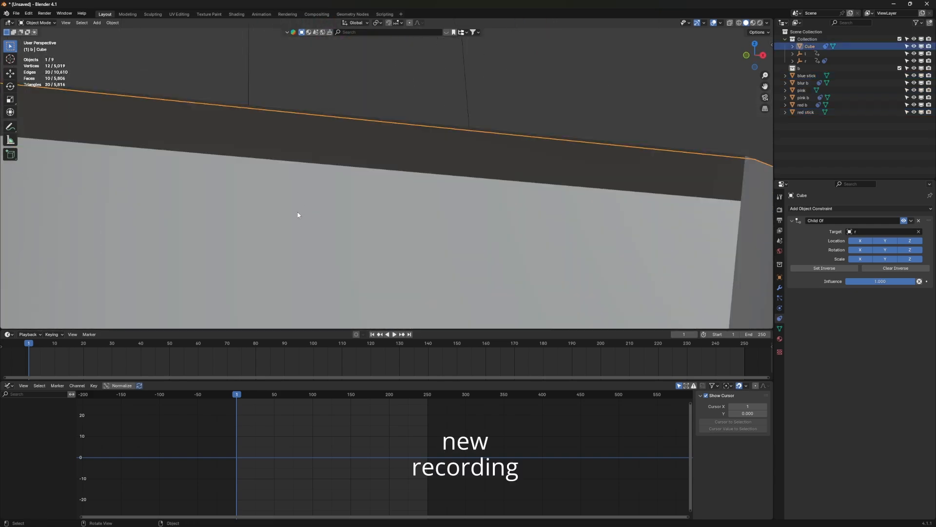
scroll(299, 214, "down", 2)
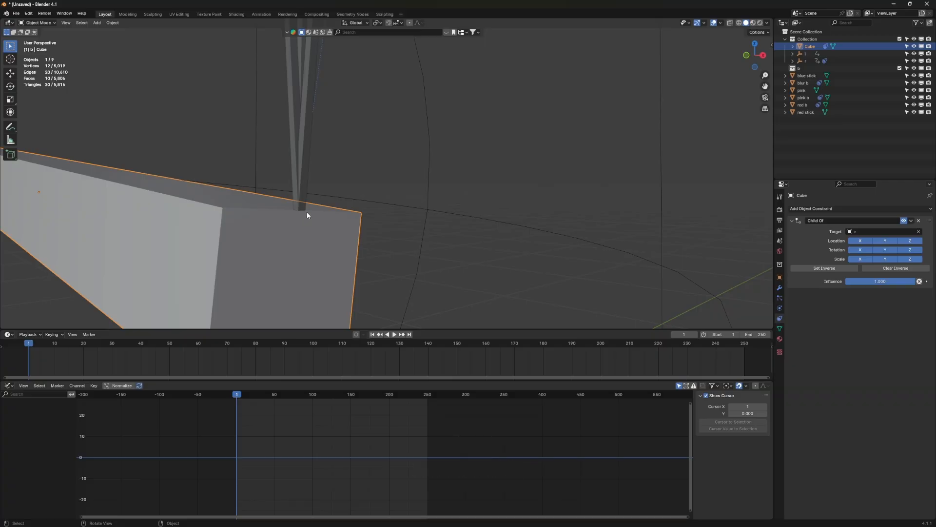
mouse_move(307, 212)
middle_mouse_down()
mouse_move(290, 231)
mouse_move(286, 222)
mouse_move(285, 240)
mouse_move(348, 224)
middle_mouse_up()
scroll(298, 216, "down", 3)
scroll(288, 227, "up", 1)
key("Tab")
scroll(287, 232, "up", 2)
middle_click_drag(203, 230, 286, 221)
scroll(302, 224, "down", 5)
key("Tab")
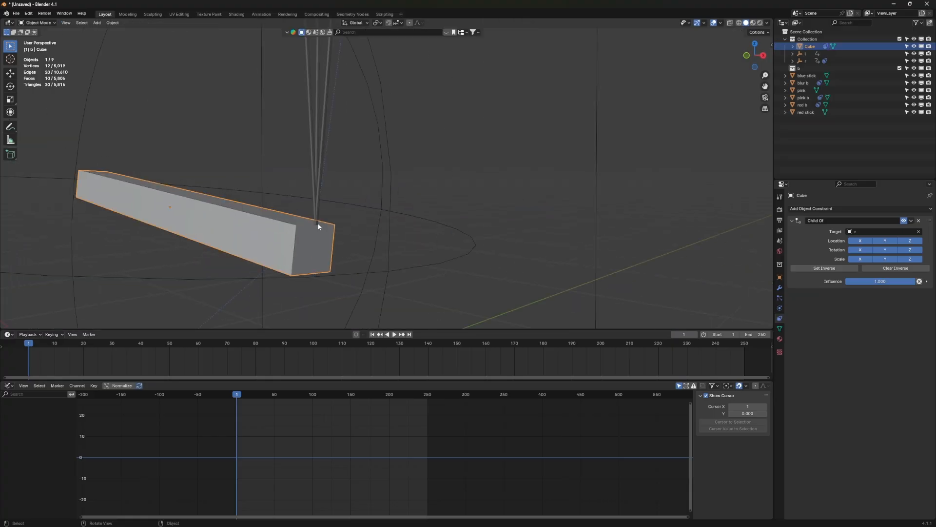
Examine the blue balloon's knot and origin in relation to the upper end of blue stick
scroll(310, 229, "down", 5)
scroll(299, 227, "up", 5)
scroll(281, 261, "down", 4)
scroll(288, 188, "up", 4)
scroll(284, 210, "down", 5)
scroll(281, 227, "down", 5)
scroll(273, 276, "up", 8)
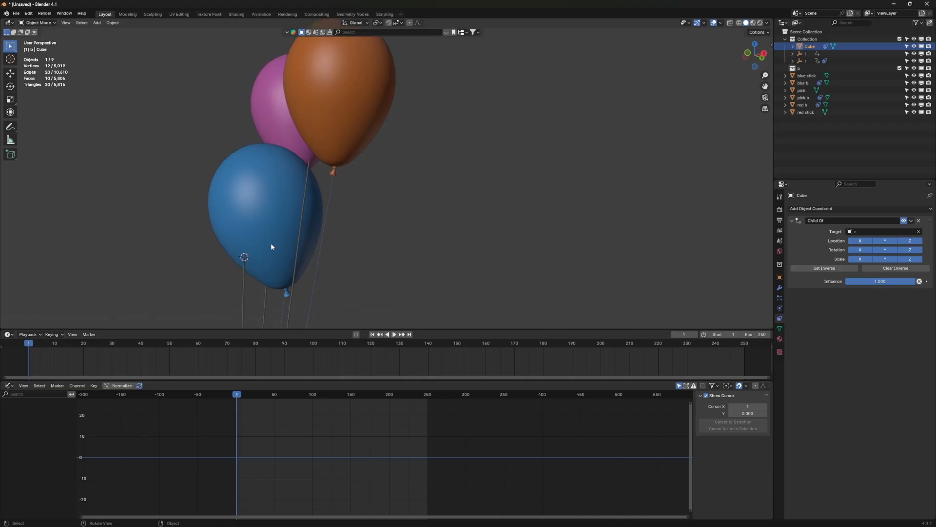
left_click(272, 247)
scroll(276, 255, "up", 4)
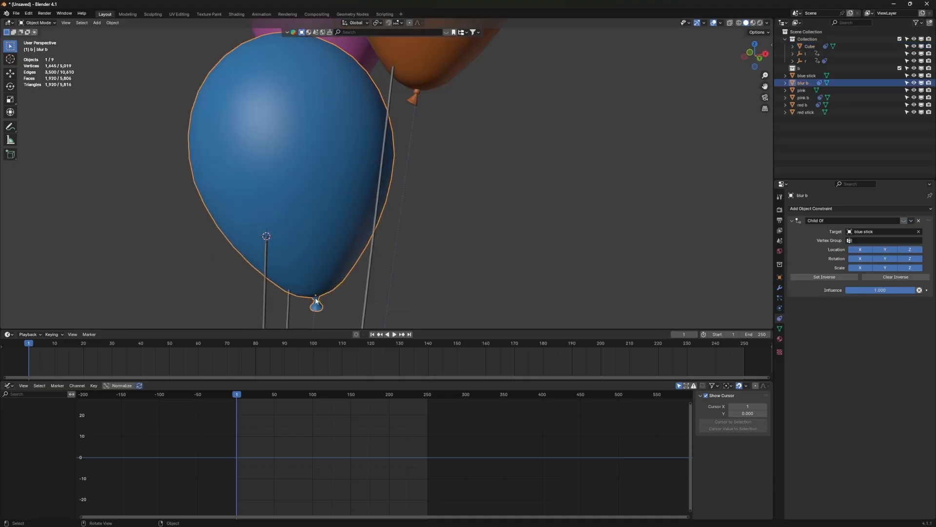
scroll(312, 293, "up", 5)
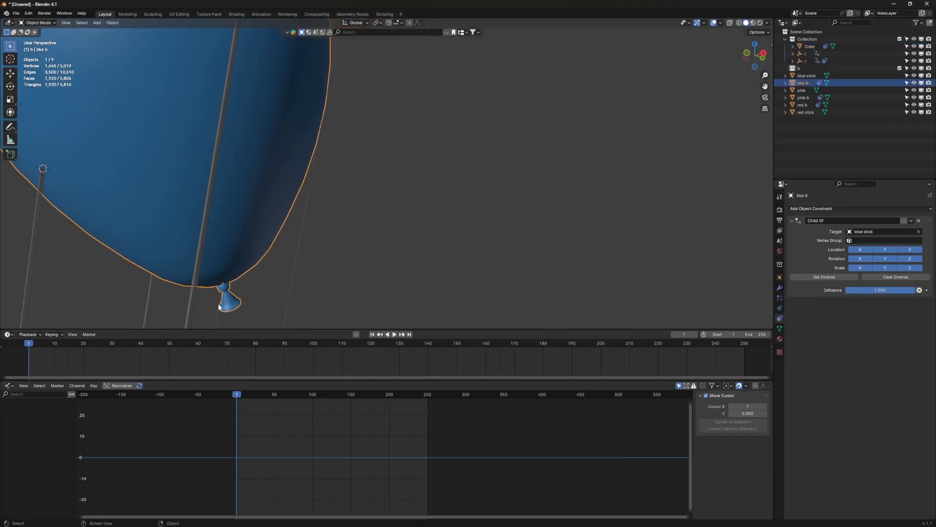
scroll(288, 276, "down", 5)
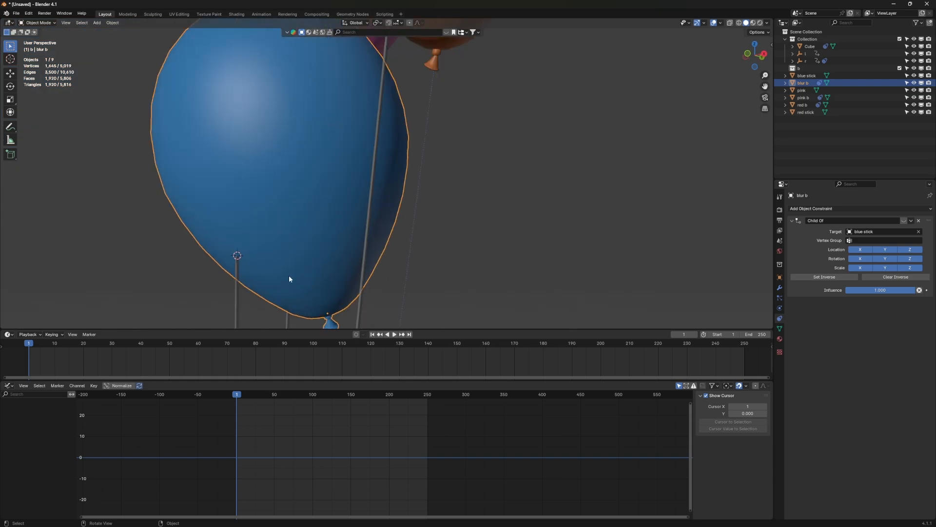
scroll(333, 280, "up", 6)
scroll(257, 308, "down", 5)
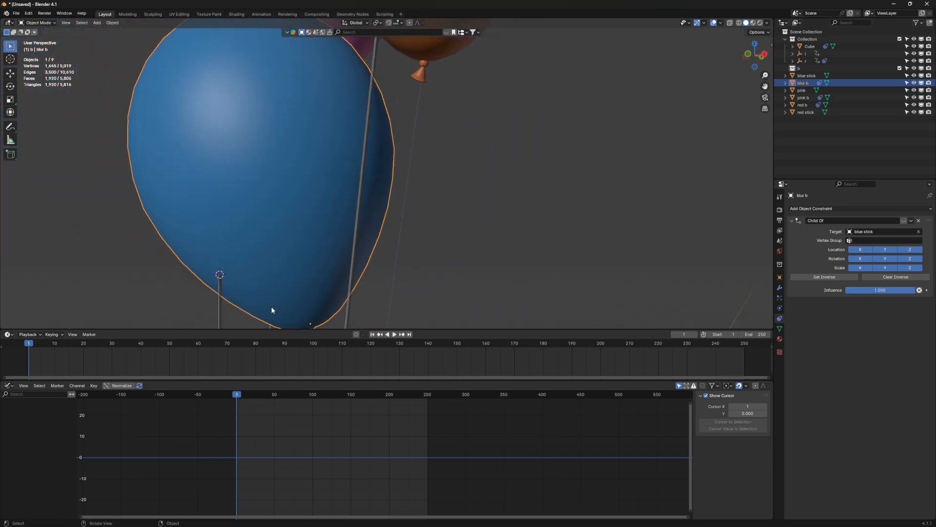
scroll(218, 251, "up", 5)
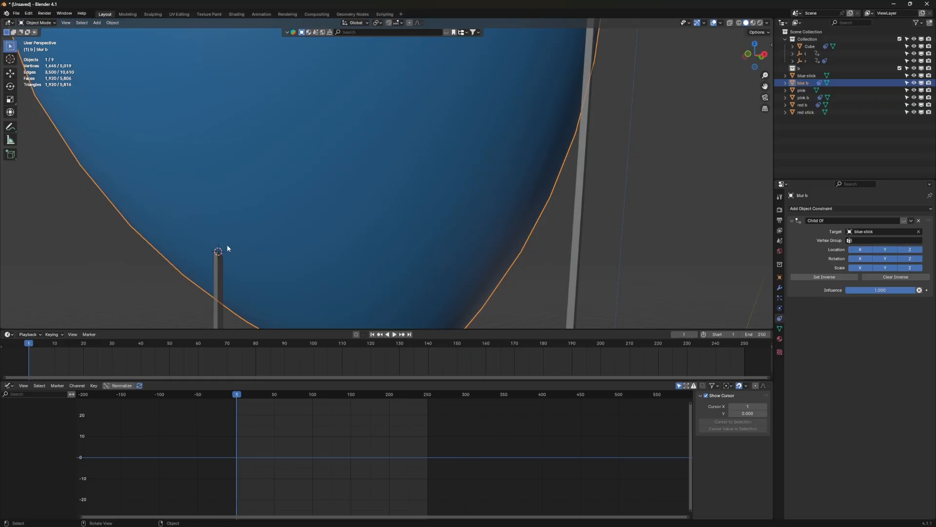
middle_click_drag(233, 244, 224, 259, "shift")
Snap the 3D cursor to the diagonal edge across the top face of blue stick
left_click(245, 270)
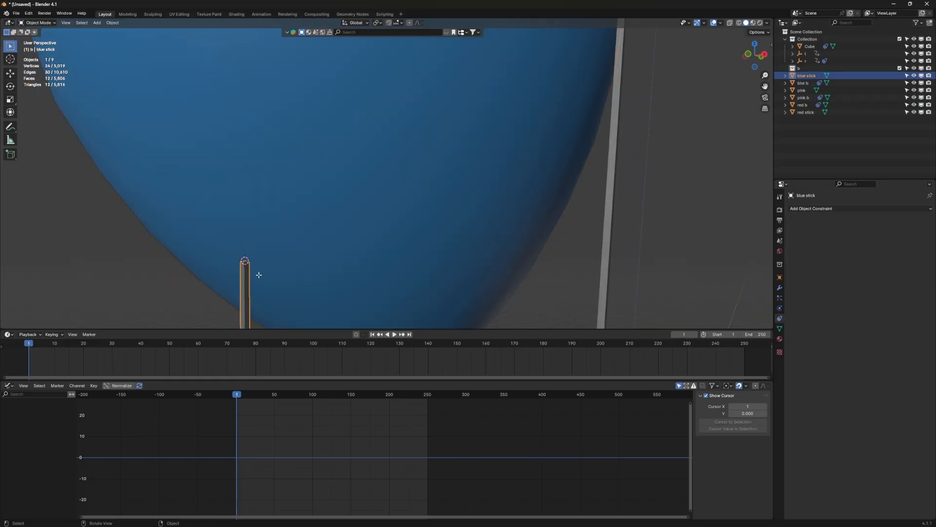
key("Tab")
key("b")
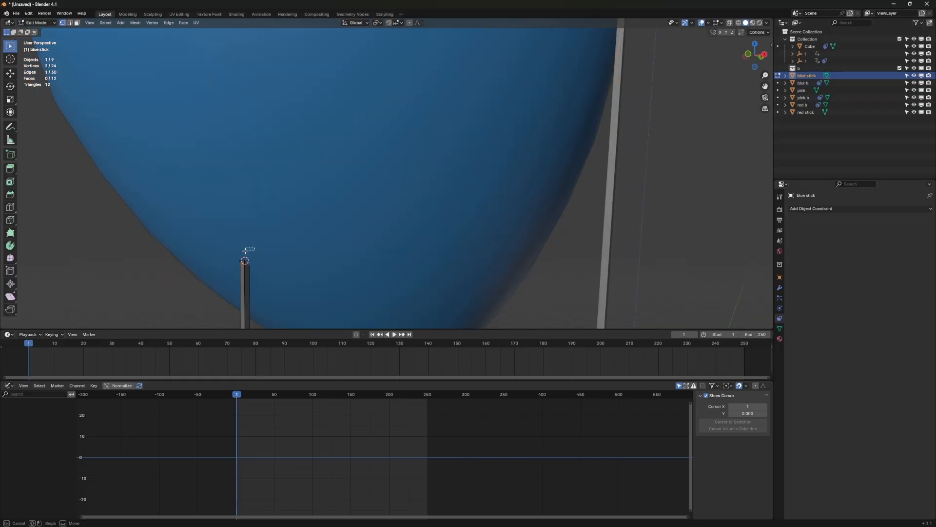
left_click_drag(246, 250, 233, 273)
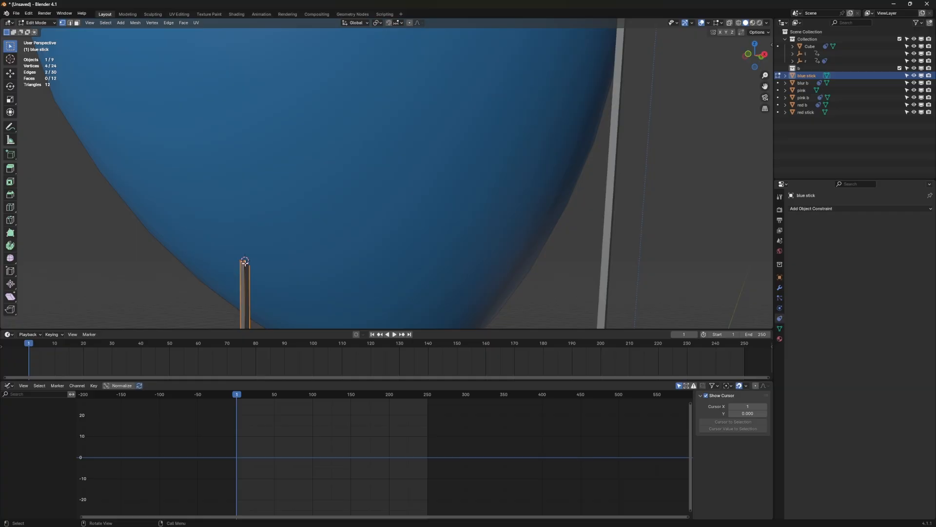
middle_click_drag(241, 262, 267, 279, "shift")
key("KP_Decimal")
scroll(373, 203, "down", 4)
middle_click_drag(462, 175, 403, 200)
key("2")
left_click(405, 203)
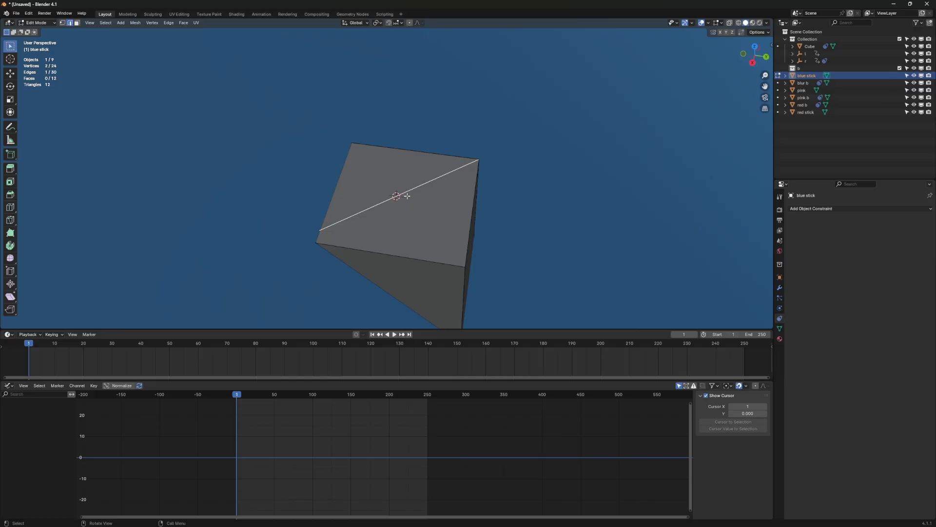
key("shift+s")
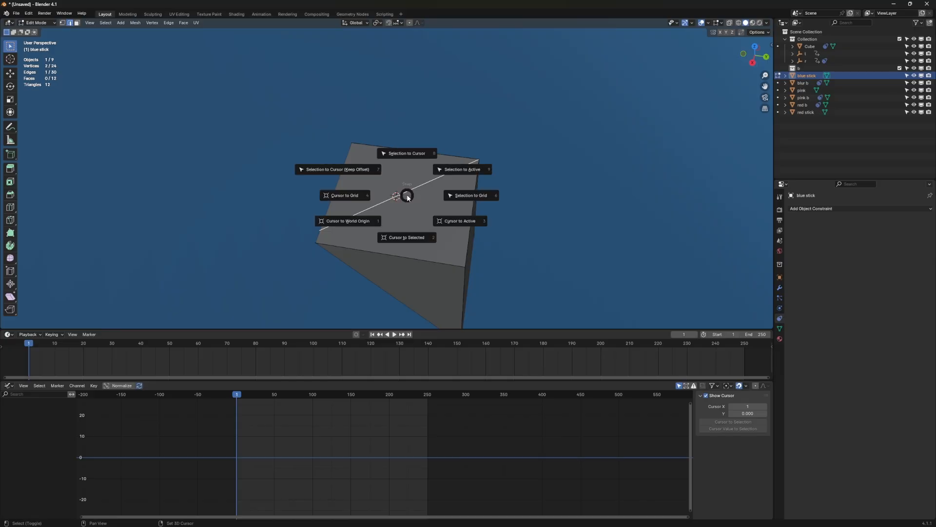
left_click(409, 235)
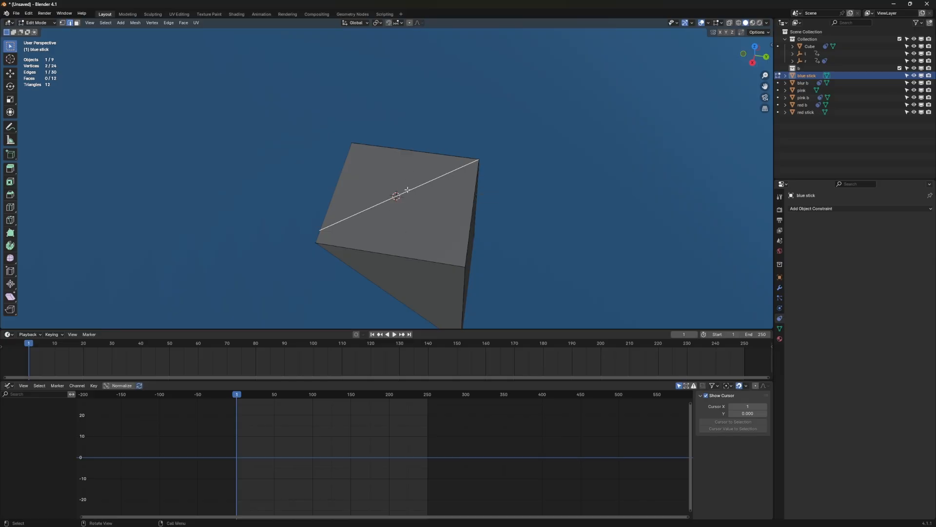
key("Tab")
Move the blue balloon to the 3D cursor at the upper end of its cord
scroll(365, 223, "down", 5)
middle_click_drag(369, 232, 411, 218)
scroll(366, 229, "down", 6)
scroll(417, 227, "down", 3)
left_click(396, 207)
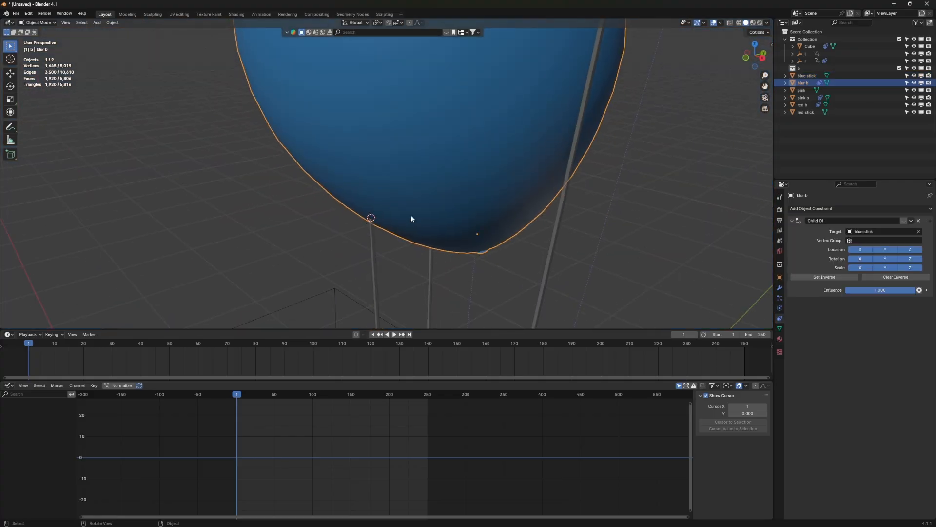
key("shift+s")
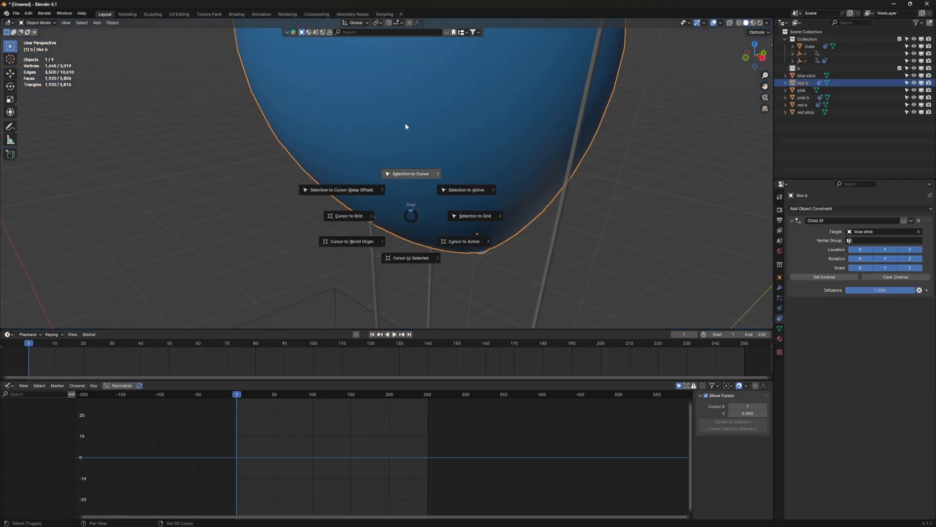
left_click(405, 127)
Try rotating the blue balloon about its origin at the knot
middle_click_drag(405, 124, 378, 201)
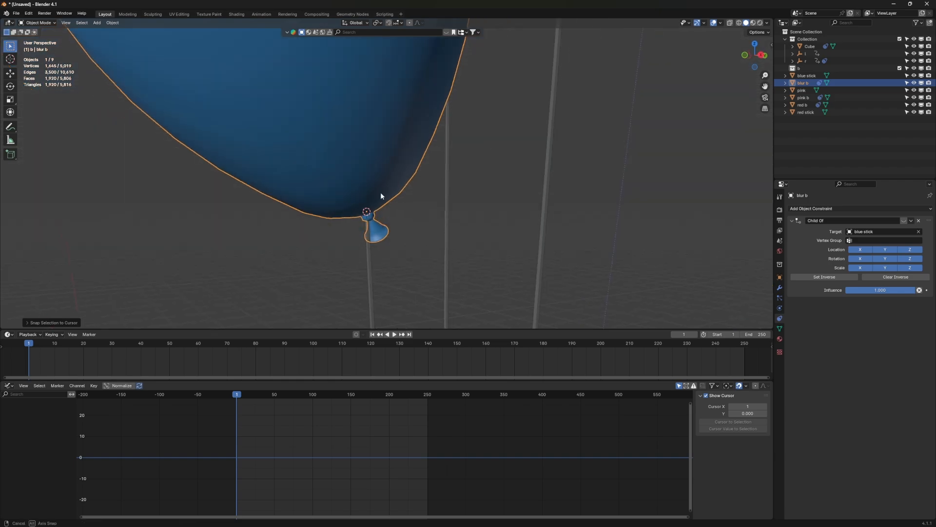
scroll(371, 205, "up", 2)
key("r")
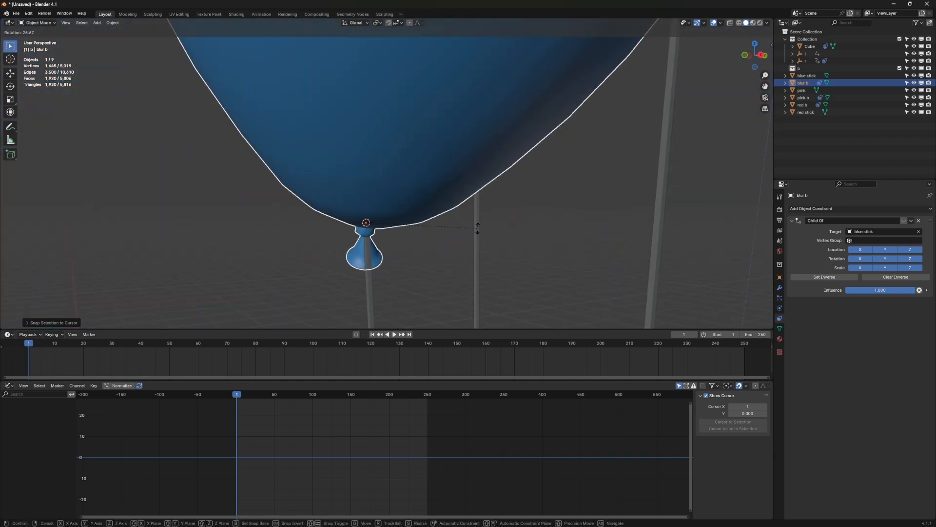
right_click(360, 203)
Snap the 3D cursor to the diagonal edge across the top face of the pink balloon's cord
scroll(340, 239, "down", 7)
scroll(420, 91, "up", 4)
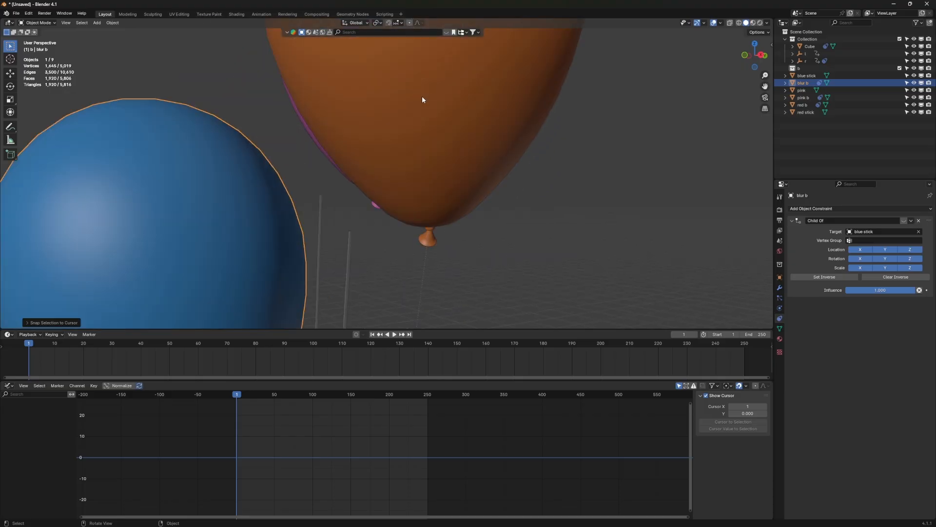
scroll(424, 191, "up", 1)
middle_click_drag(424, 190, 428, 190)
scroll(426, 212, "up", 2)
left_click(367, 185)
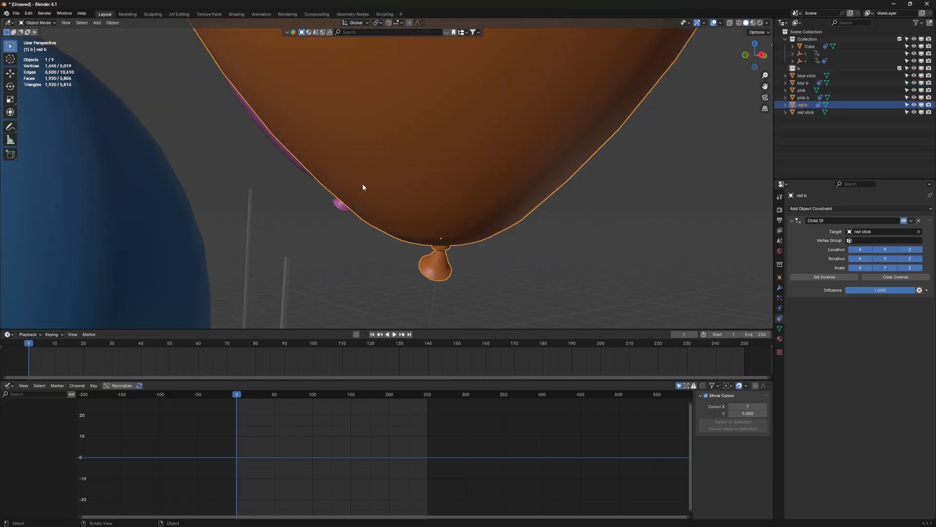
left_click(248, 199)
scroll(250, 192, "up", 3)
key("Tab")
left_click_drag(279, 156, 237, 194)
key("KP_Decimal")
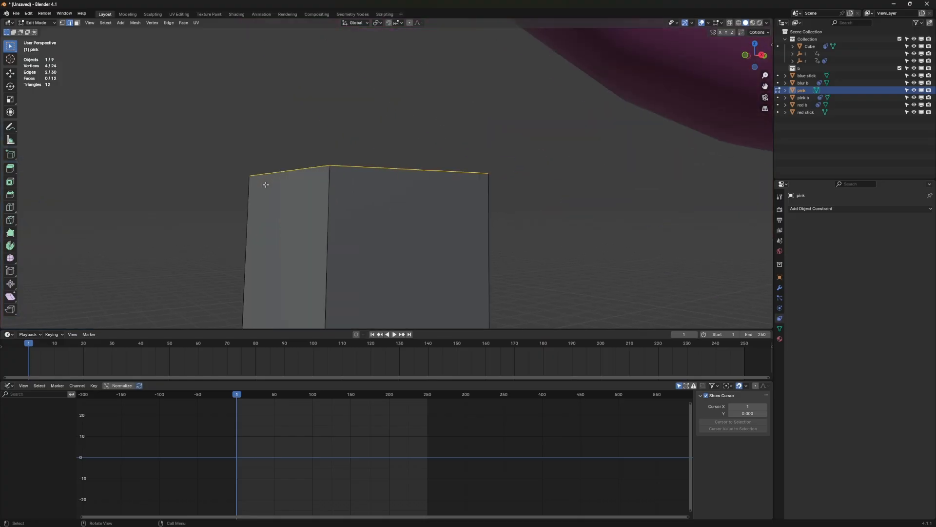
middle_click_drag(278, 184, 322, 216)
left_click(375, 182)
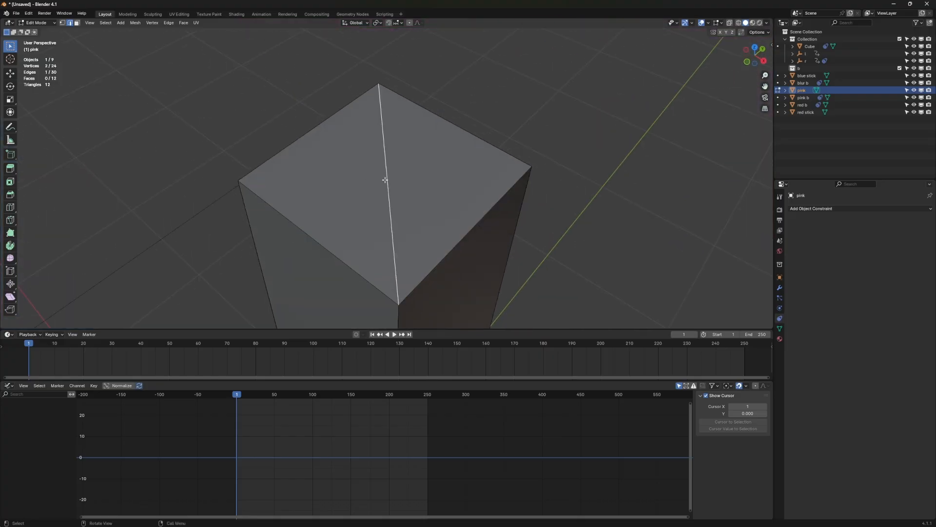
key("shift+s")
left_click(354, 272)
key("Tab")
Try to move the pink balloon to the 3D cursor at the upper end of its cord
scroll(306, 239, "down", 8)
scroll(334, 233, "down", 9)
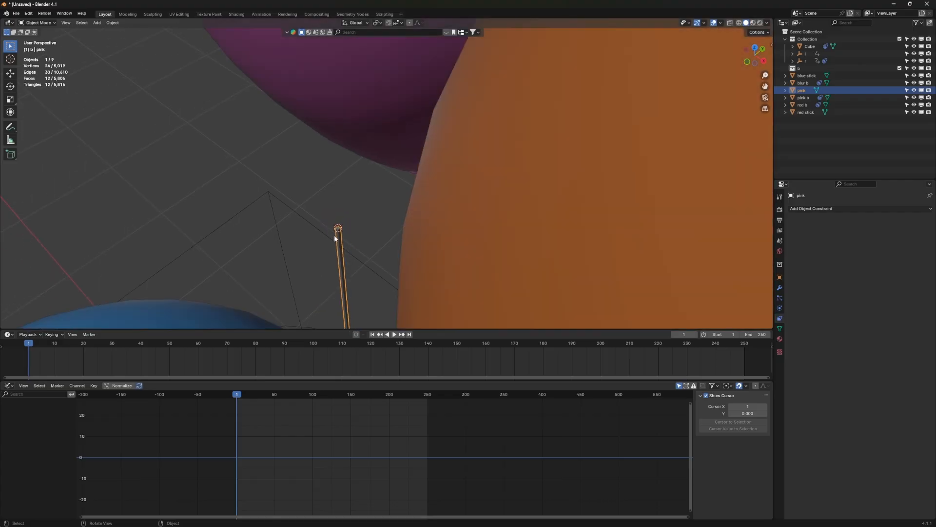
middle_click_drag(335, 234, 266, 193)
left_click(278, 198)
key("shift+s")
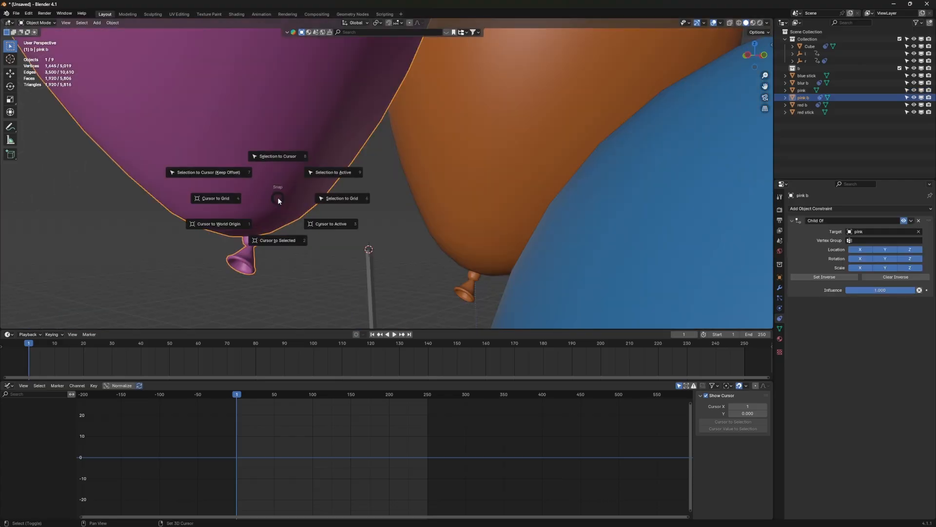
left_click(286, 119)
scroll(320, 264, "down", 8)
scroll(321, 265, "up", 12)
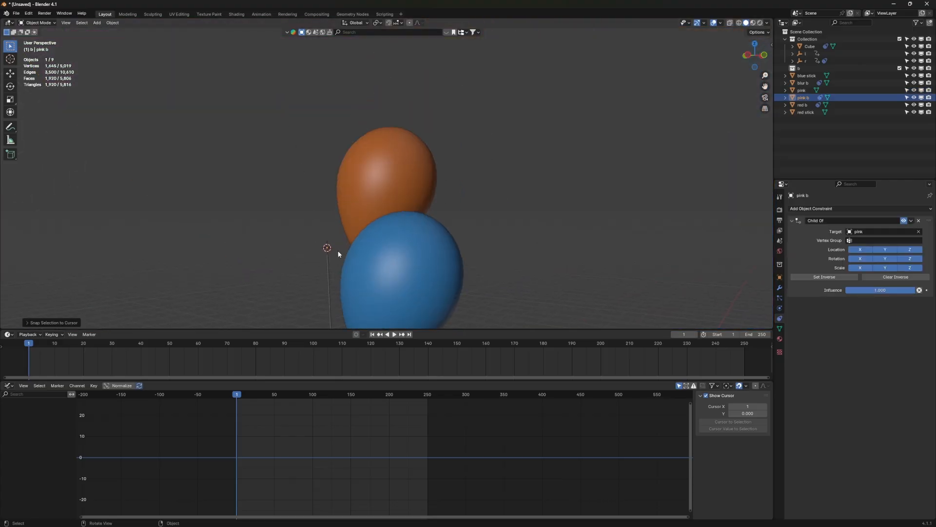
scroll(303, 269, "down", 6)
scroll(302, 271, "down", 6)
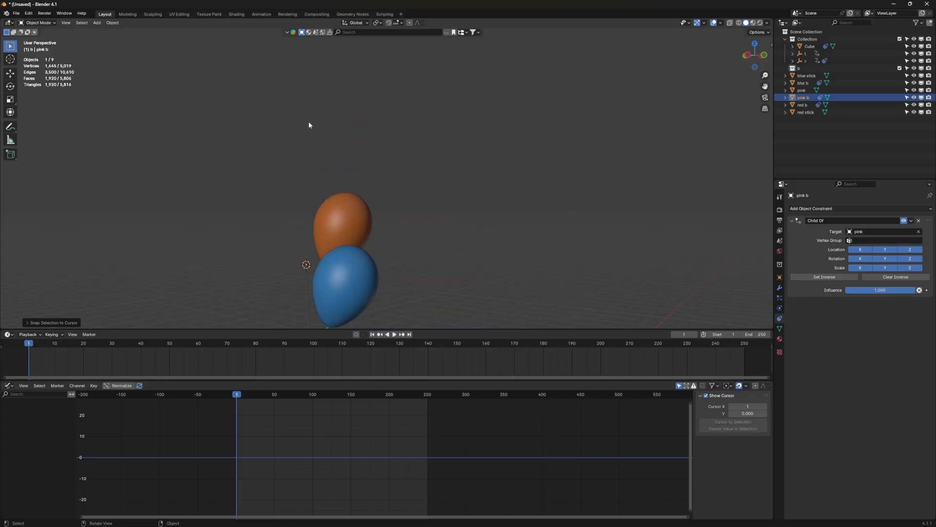
scroll(299, 235, "up", 7)
scroll(291, 259, "down", 6)
key("ctrl+z")
scroll(323, 289, "up", 9)
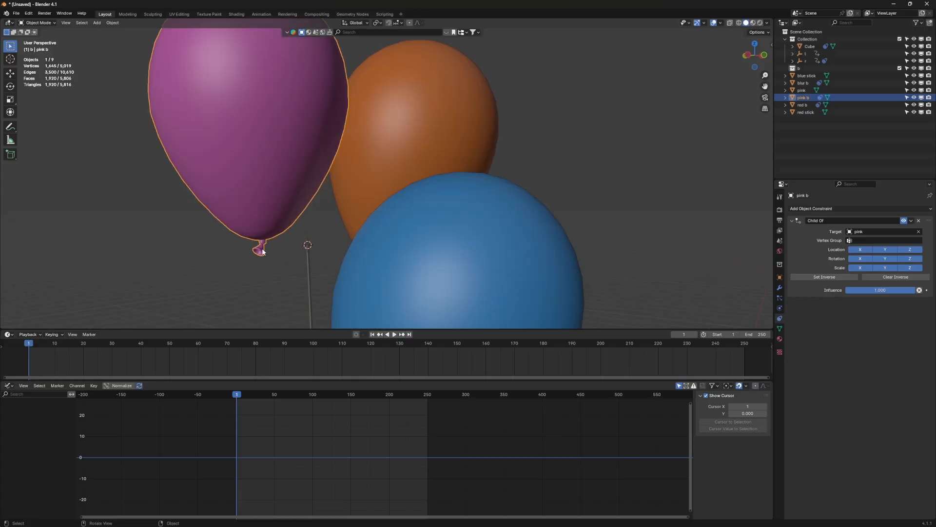
Snap the 3D cursor to the centre vertex inside the flared end of the pink balloon's knot
key("Tab")
scroll(263, 251, "up", 8)
scroll(356, 156, "down", 3)
key("1")
middle_click_drag(356, 156, 402, 56, "shift")
left_click(417, 34)
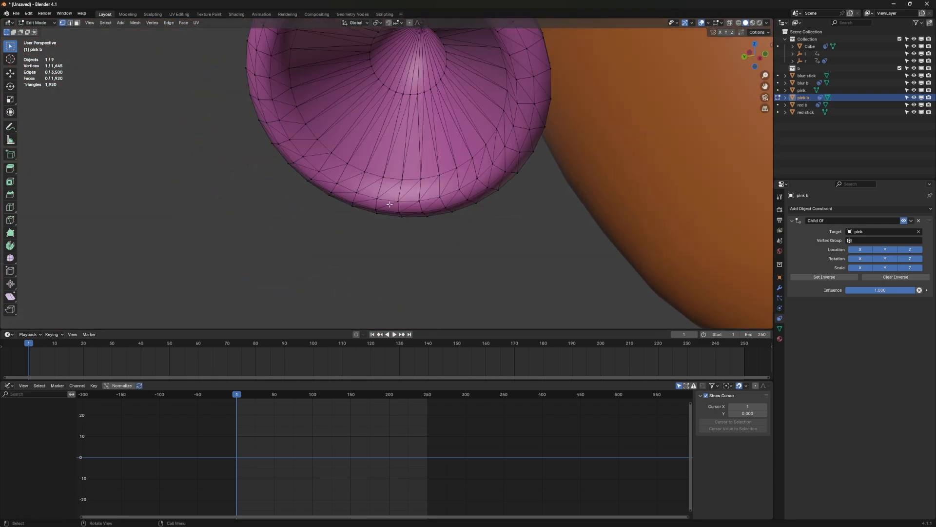
scroll(383, 217, "down", 4)
middle_click_drag(383, 217, 404, 195)
scroll(335, 238, "up", 9)
scroll(326, 257, "down", 8)
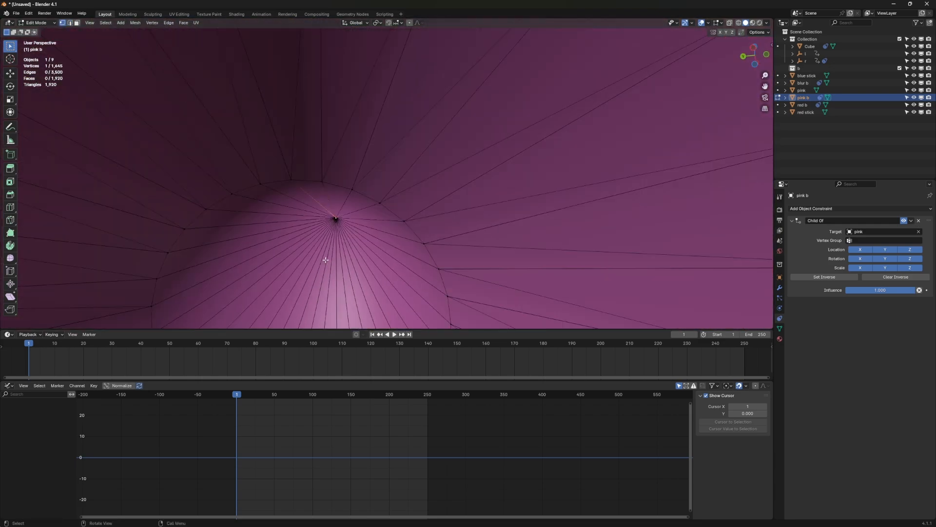
middle_click_drag(333, 238, 324, 268)
scroll(317, 261, "down", 4)
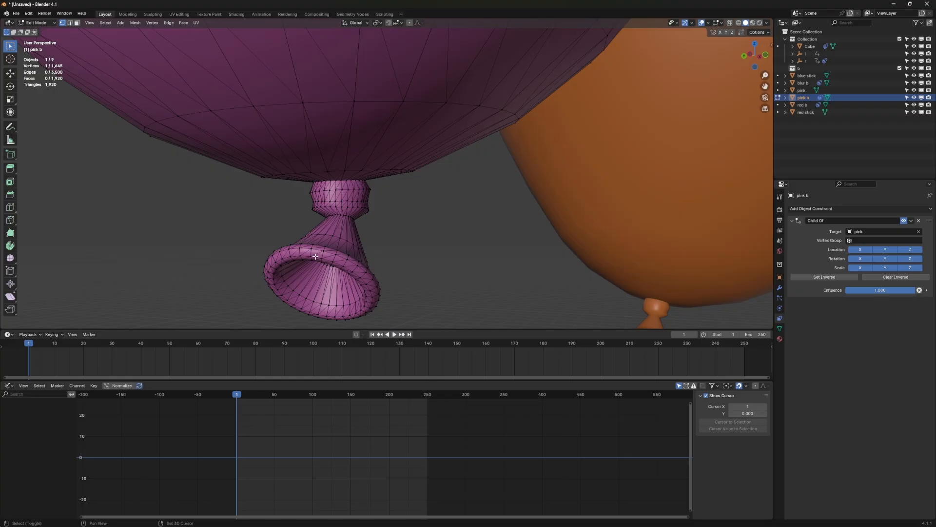
key("shift+s")
left_click(316, 317)
Set the pink balloon's origin to the 3D cursor at its knot
scroll(358, 229, "down", 3)
mouse_move(351, 229)
middle_mouse_down()
mouse_move(320, 238)
mouse_move(340, 229)
middle_mouse_up()
scroll(317, 236, "down", 2)
key("Tab")
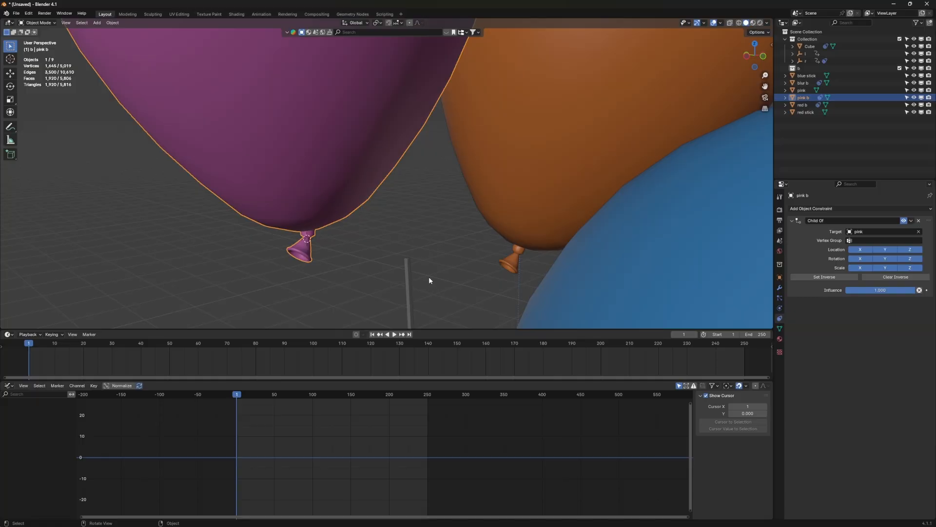
middle_click_drag(407, 260, 315, 209)
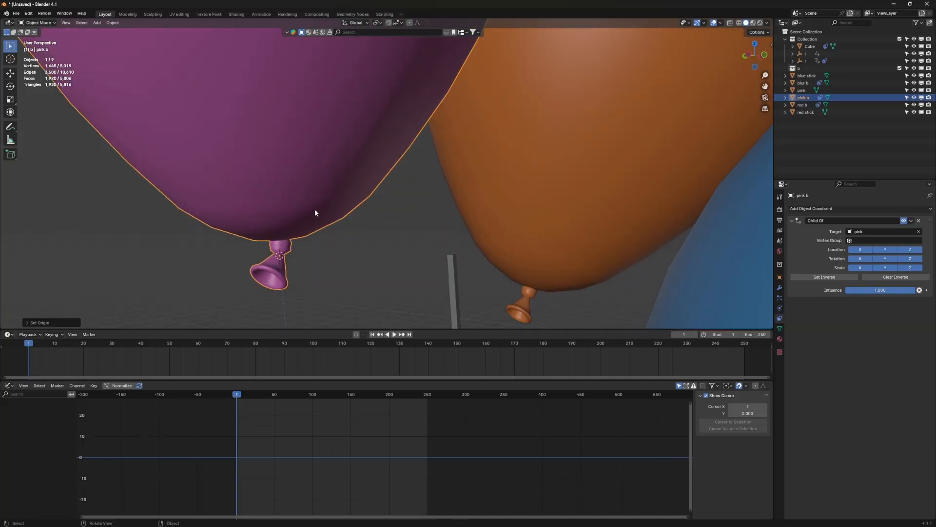
right_click(299, 177)
mouse_move(299, 175)
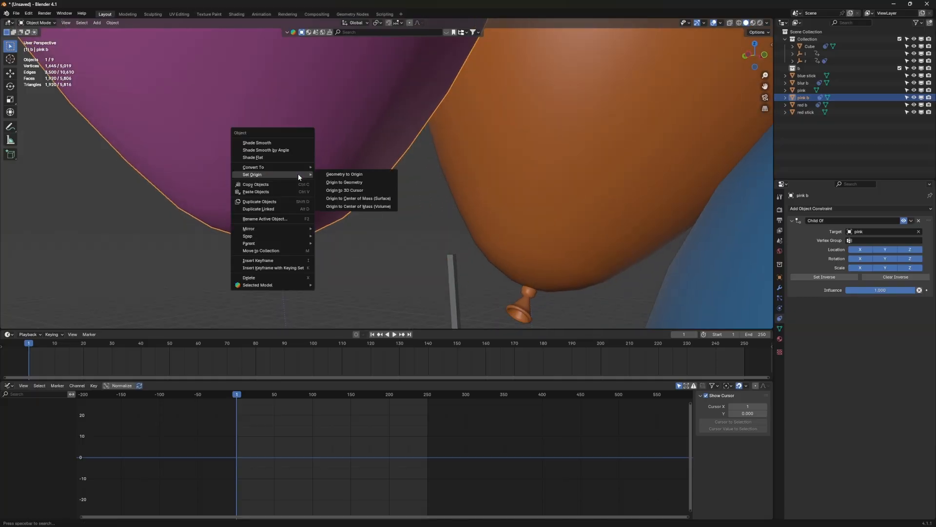
left_click(346, 190)
middle_click_drag(306, 254, 297, 237)
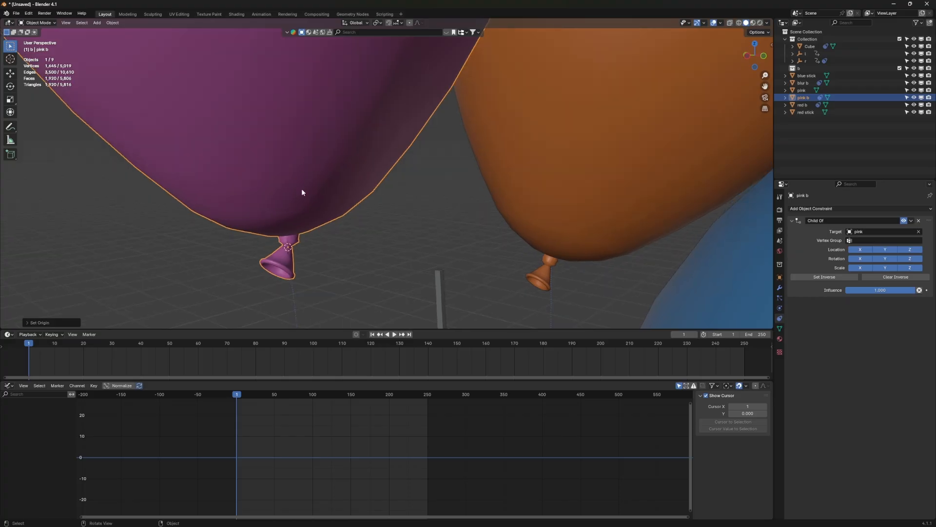
Snap the 3D cursor back to the diagonal edge across the top face of the pink balloon's cord
scroll(274, 251, "down", 4)
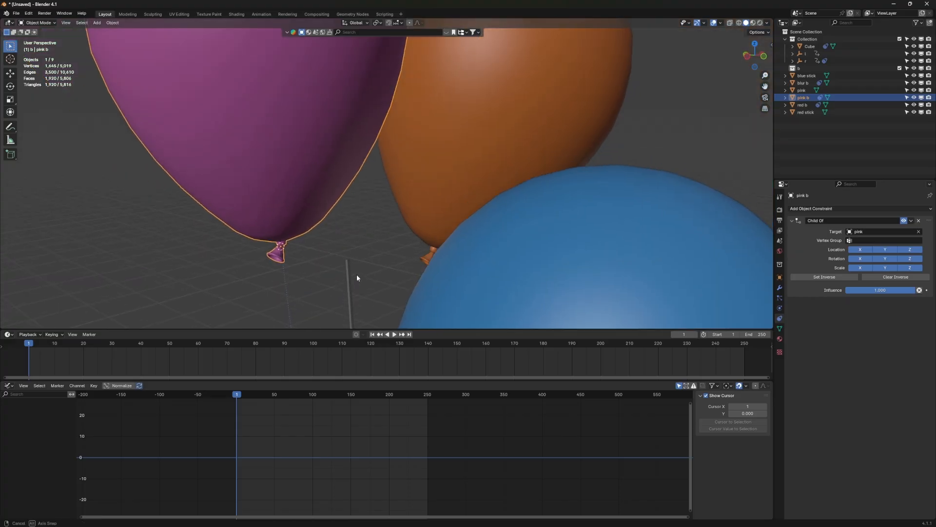
scroll(345, 259, "up", 3)
left_click(347, 266)
scroll(351, 262, "up", 2)
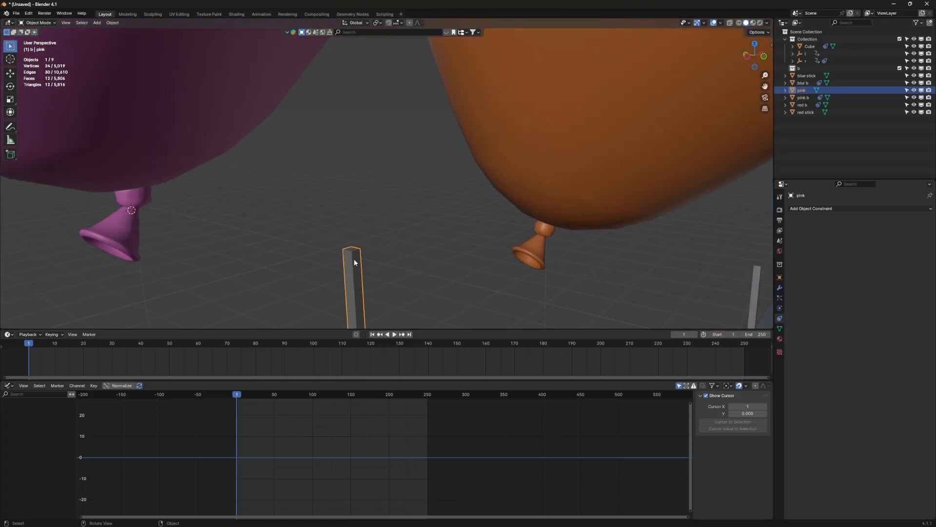
key("Tab")
key("2")
key("alt+a")
middle_click_drag(350, 250, 331, 287)
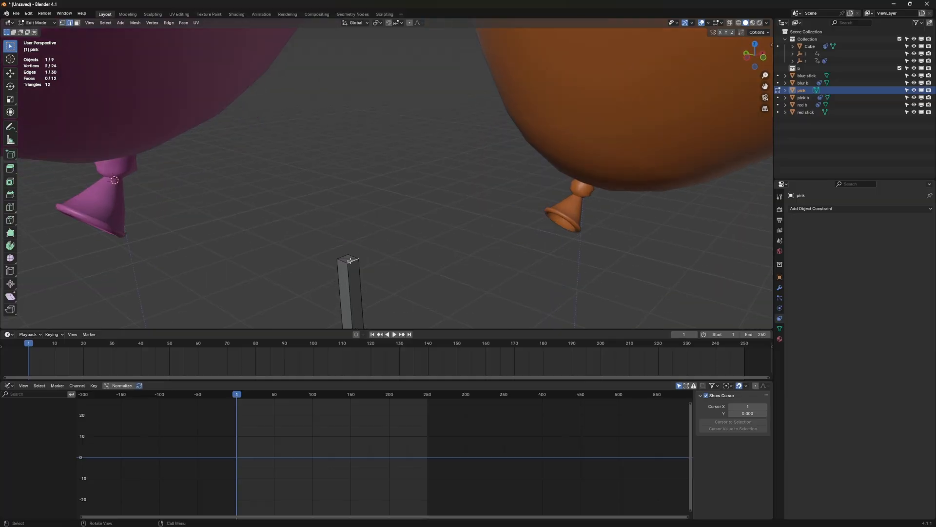
left_click(350, 305)
key("Tab")
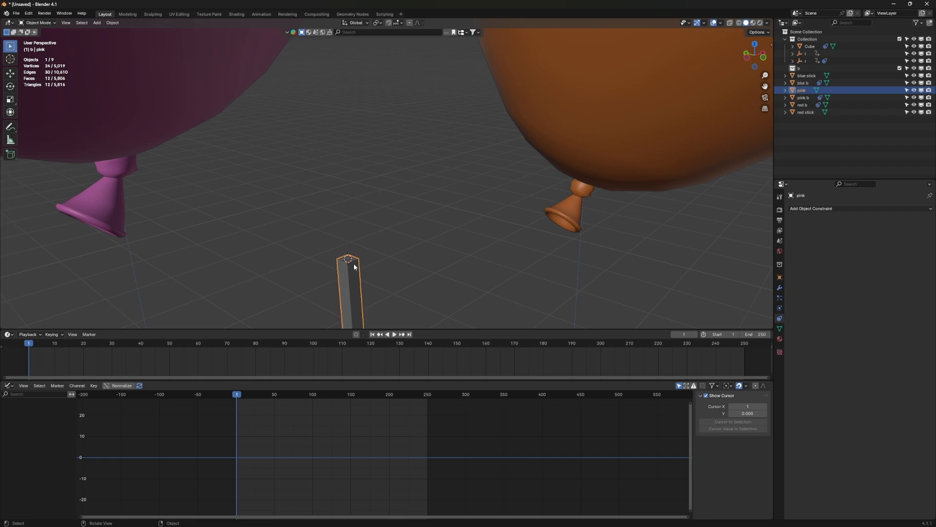
Move the pink balloon to the 3D cursor at the upper end of its cord
left_click(174, 107)
middle_click_drag(173, 107, 304, 253)
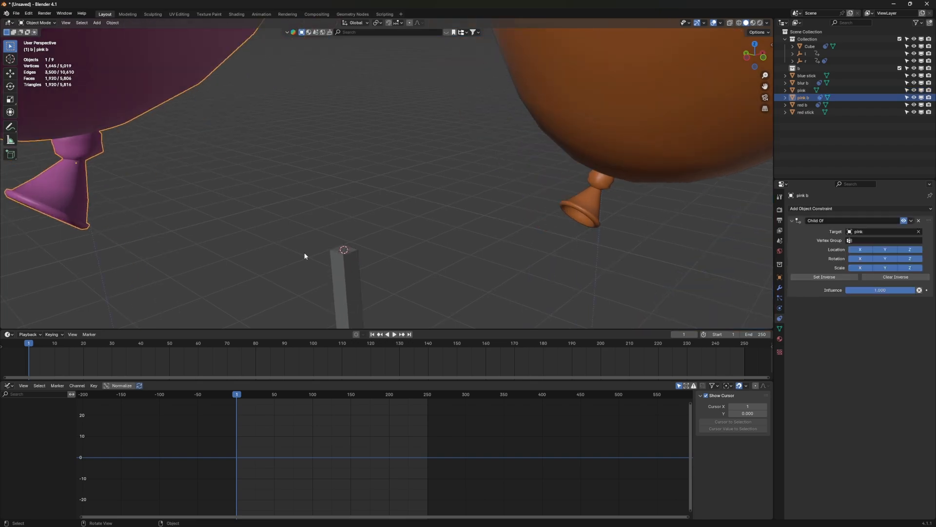
key("shift+s")
left_click(301, 210)
middle_click_drag(300, 157, 369, 255)
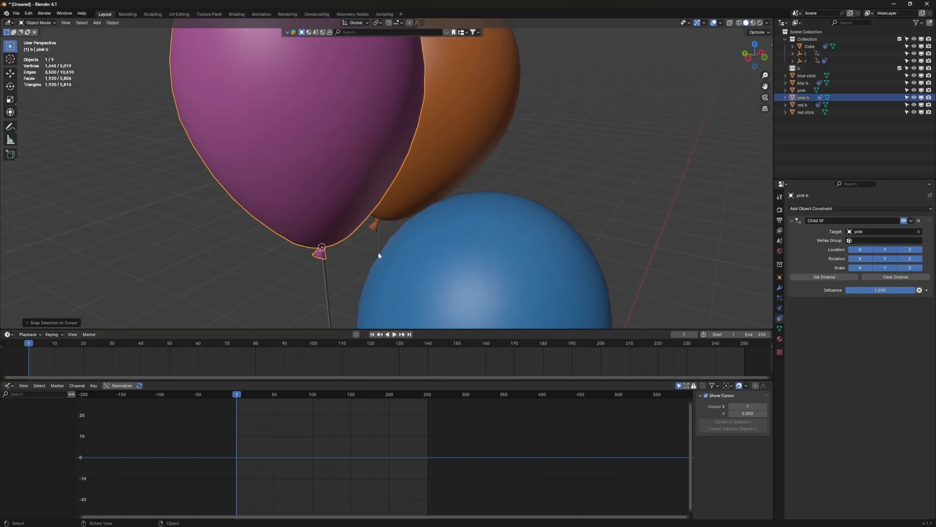
Try rotating the pink balloon about its origin at the knot
scroll(361, 260, "down", 5)
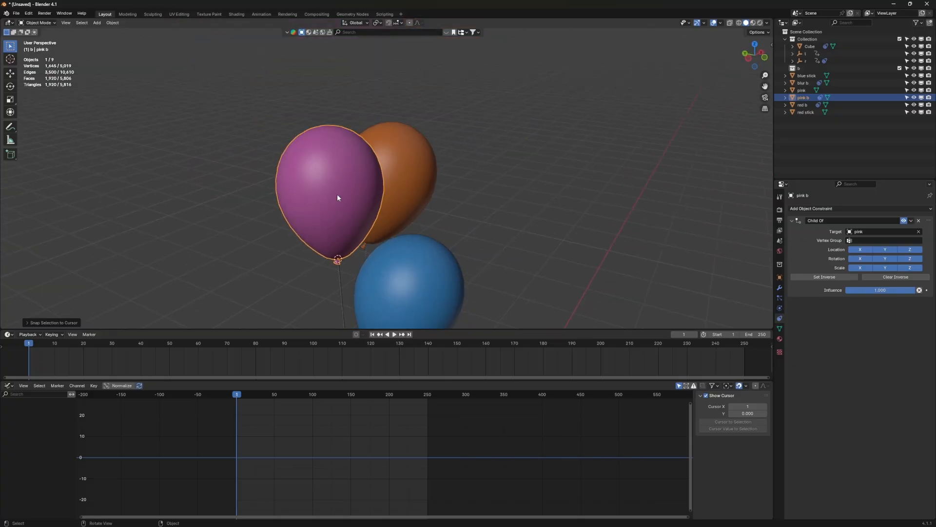
key("r")
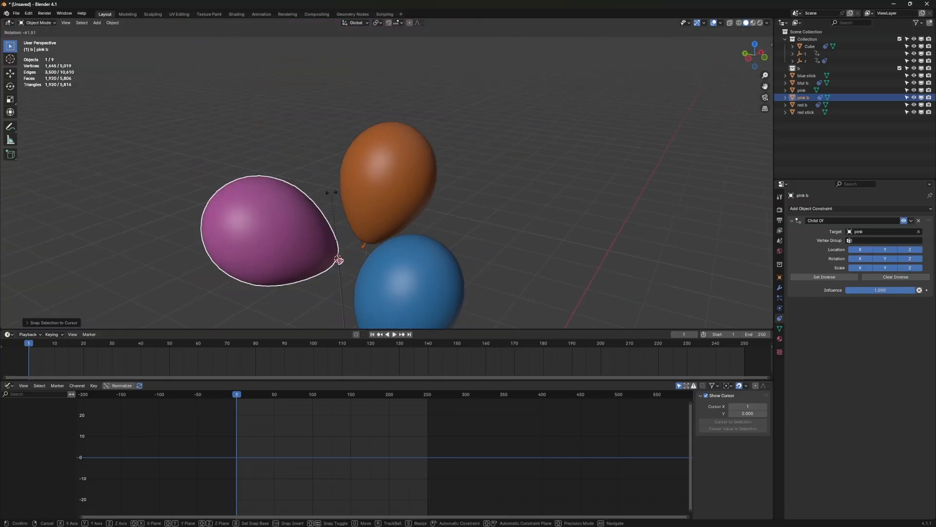
right_click(430, 227)
Snap the 3D cursor to the diagonal edge across the top face of red stick
scroll(435, 250, "up", 3)
middle_click_drag(440, 272, 399, 254)
left_click(417, 224)
scroll(399, 254, "up", 3)
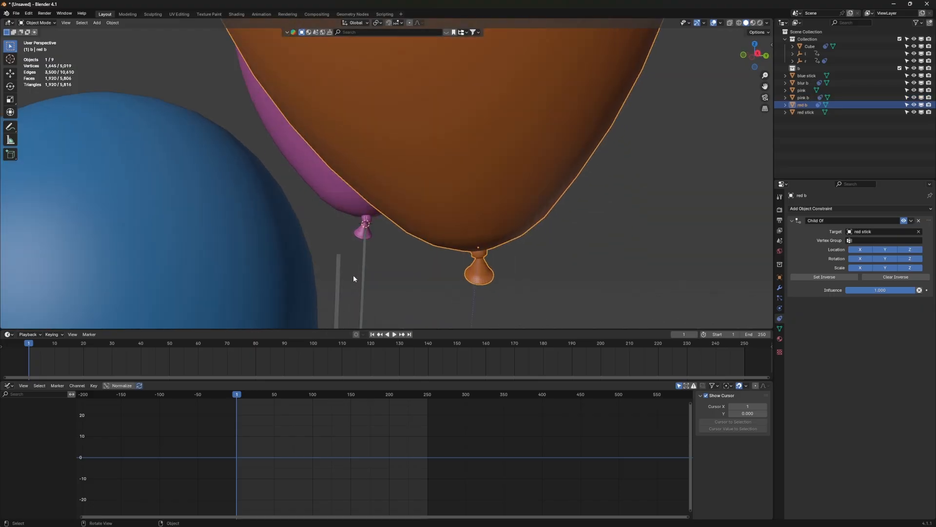
scroll(338, 260, "up", 2)
mouse_move(323, 268)
middle_mouse_down()
mouse_move(335, 262)
mouse_move(342, 276)
mouse_move(330, 278)
middle_mouse_up()
left_click(331, 255)
key("Tab")
mouse_move(340, 242)
left_mouse_down()
mouse_move(314, 276)
mouse_move(329, 250)
left_mouse_up()
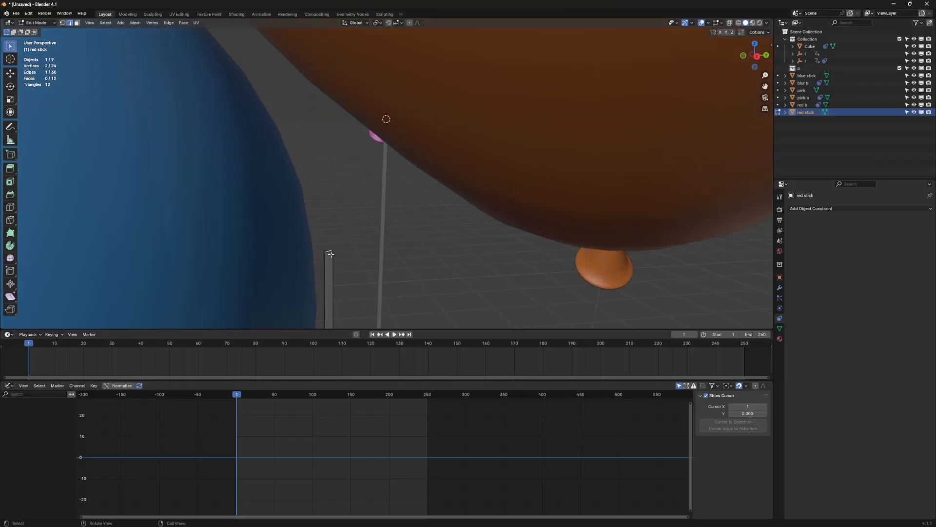
key("ctrl+Tab")
left_click(338, 302)
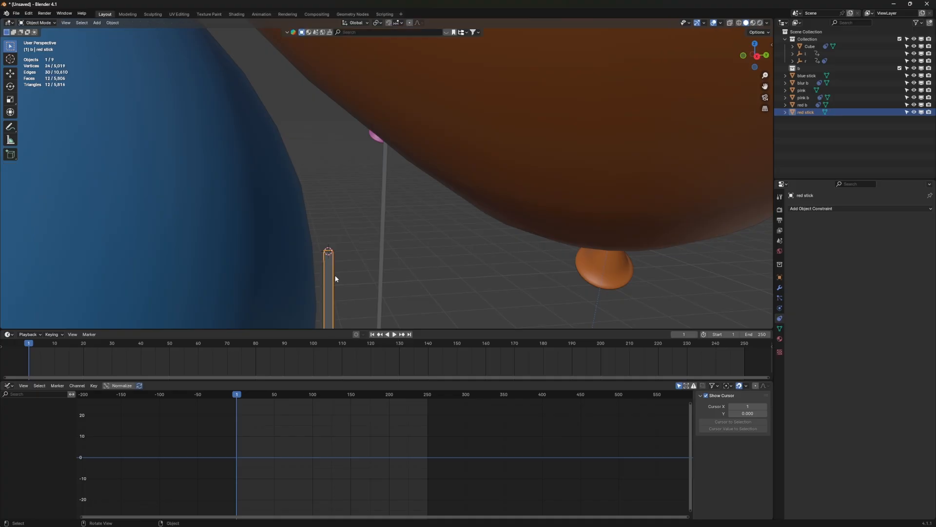
Move the orange balloon to the 3D cursor at the upper end of its cord
left_click(517, 183)
scroll(411, 260, "down", 4)
key("shift+s")
left_click(408, 146)
scroll(411, 236, "down", 6)
middle_click_drag(385, 247, 381, 265)
Select the three balloon cords and add the bar to the selection as the active object
scroll(369, 234, "down", 4)
scroll(359, 286, "up", 6)
scroll(365, 271, "up", 3)
left_click(347, 212)
middle_click_drag(341, 207, 359, 190)
left_click_drag(314, 116, 243, 210)
middle_click_drag(279, 233, 362, 235)
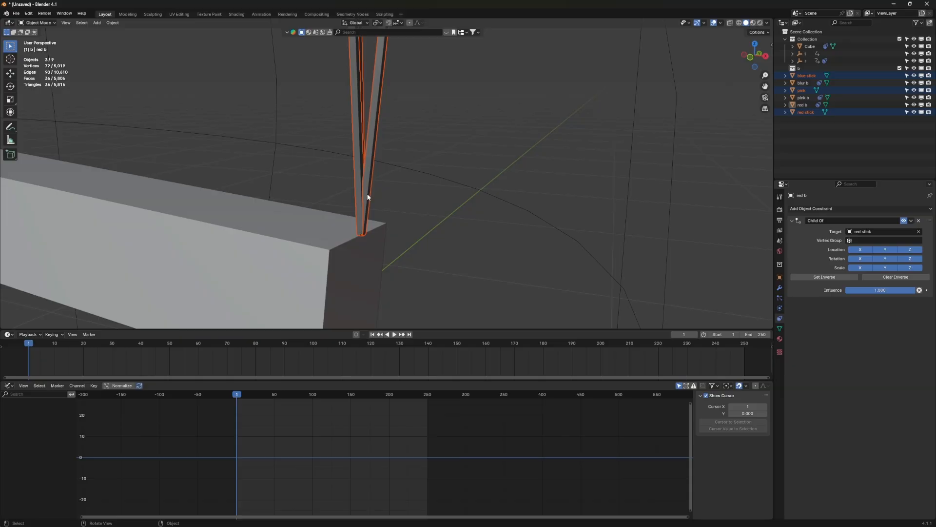
key("z")
left_click(294, 165)
key("z")
left_click(555, 180)
mouse_move(360, 196)
middle_mouse_down()
mouse_move(359, 226)
mouse_move(372, 247)
middle_mouse_up()
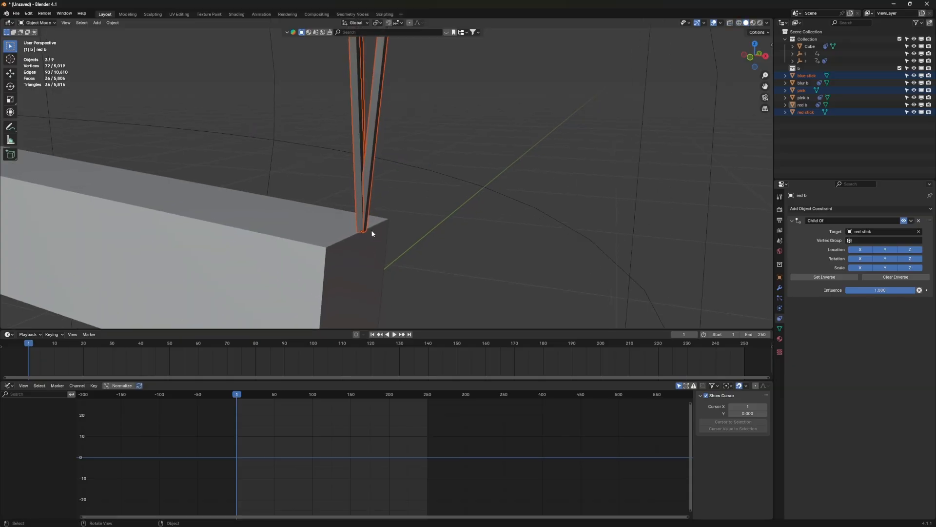
left_click(307, 231, "shift")
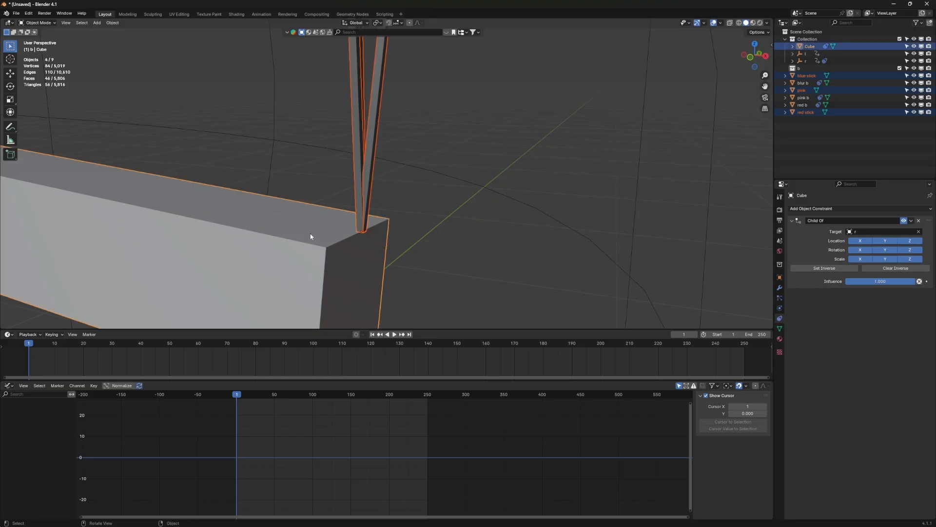
Vertex-parent the three cords to the bar's top vertex where their lower ends meet
key("Tab")
scroll(355, 236, "down", 2)
middle_click_drag(390, 235, 341, 235)
key("1")
scroll(403, 229, "up", 3)
left_click(402, 245)
middle_click_drag(404, 246, 293, 223)
key("alt+z")
scroll(380, 222, "up", 2)
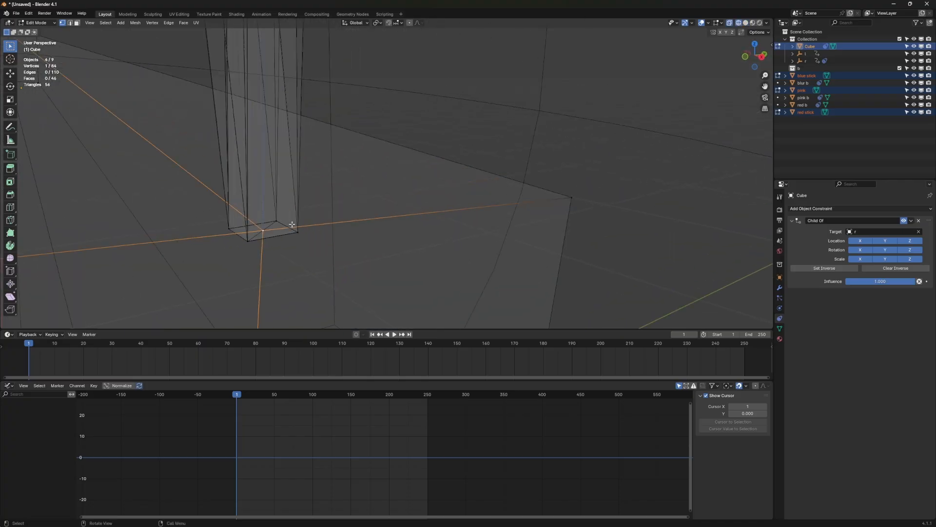
scroll(274, 239, "down", 1)
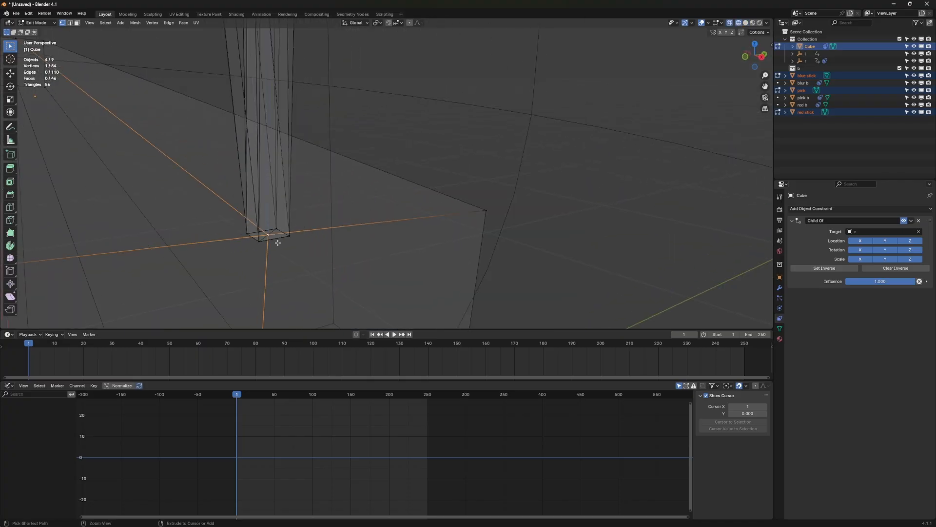
key("ctrl+p")
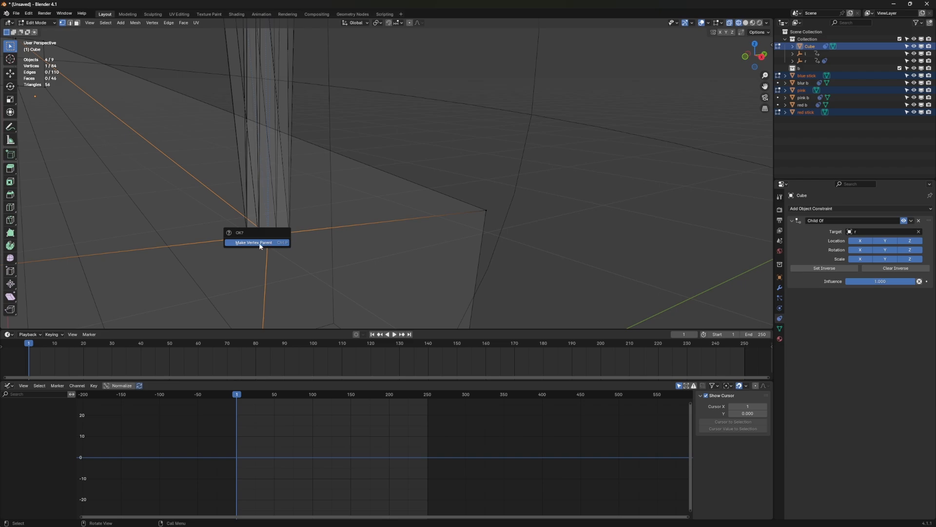
left_click(267, 244)
scroll(351, 264, "down", 3)
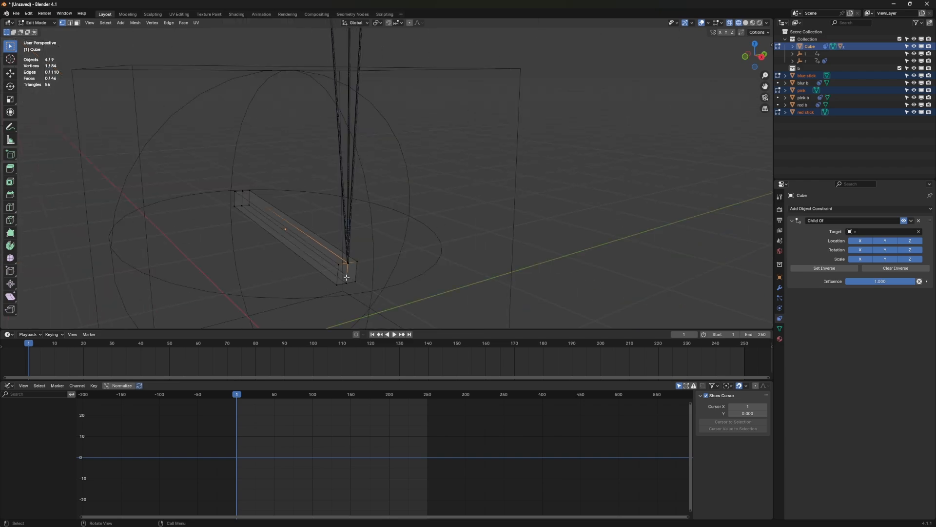
key("Tab")
middle_click_drag(341, 223, 345, 218)
Play the animation to check how the cords and balloons follow the bar, and return to frame 1
scroll(344, 287, "up", 6)
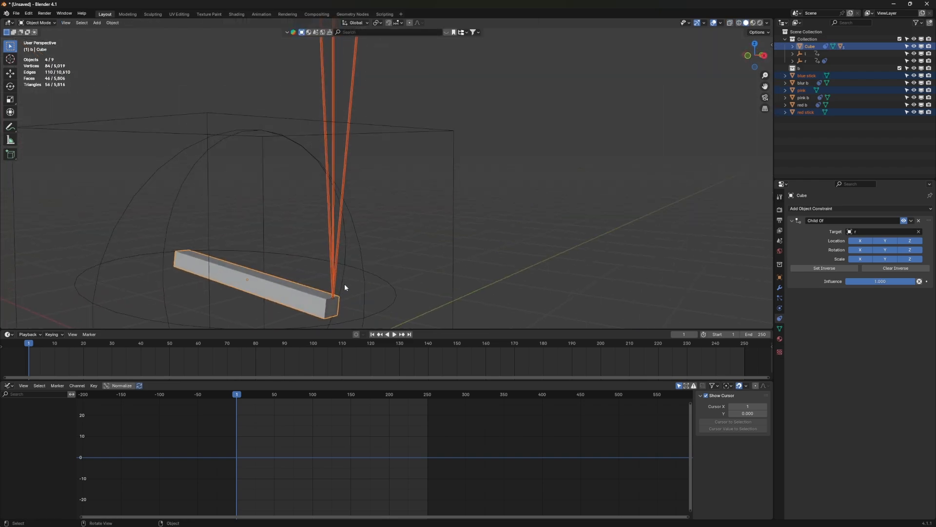
scroll(324, 297, "down", 6)
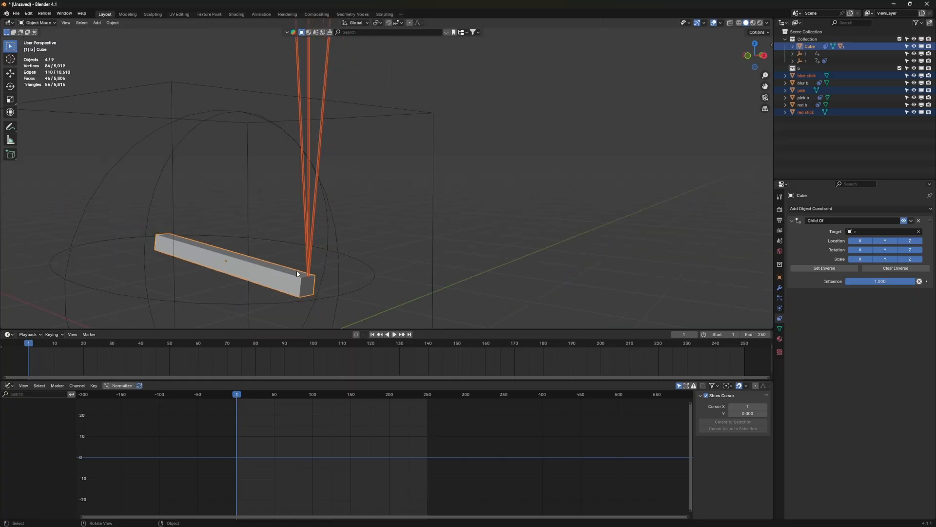
key("space")
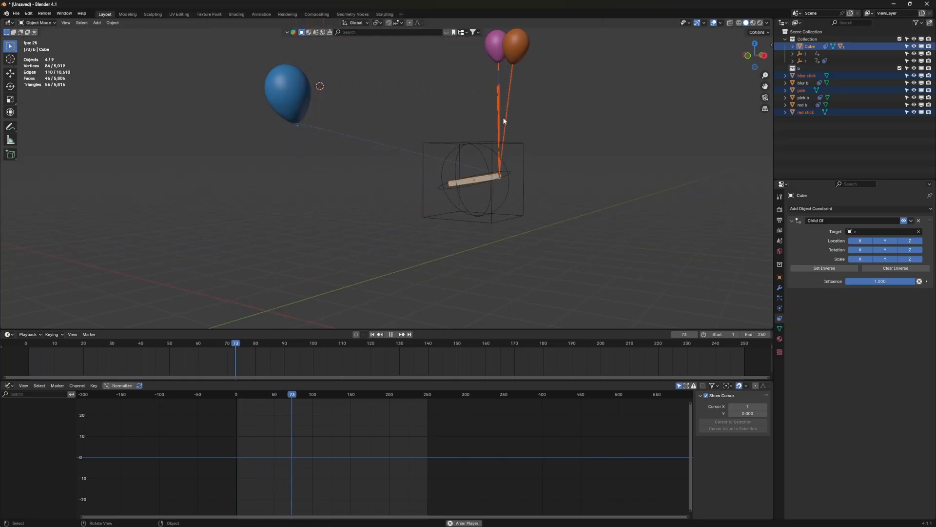
key("space")
left_click(376, 335)
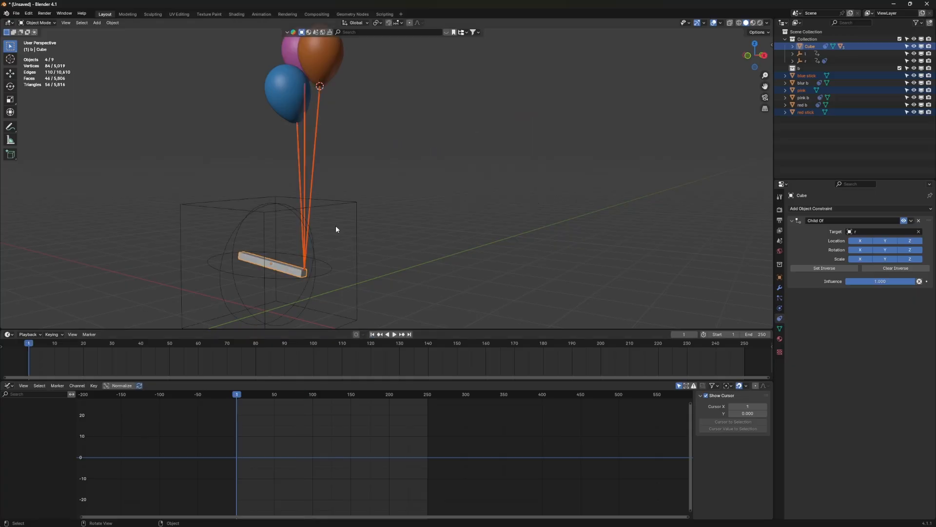
Select the blue balloon, play the animation to check how it follows its cord, and select the bar
scroll(279, 90, "up", 5)
left_click(284, 96)
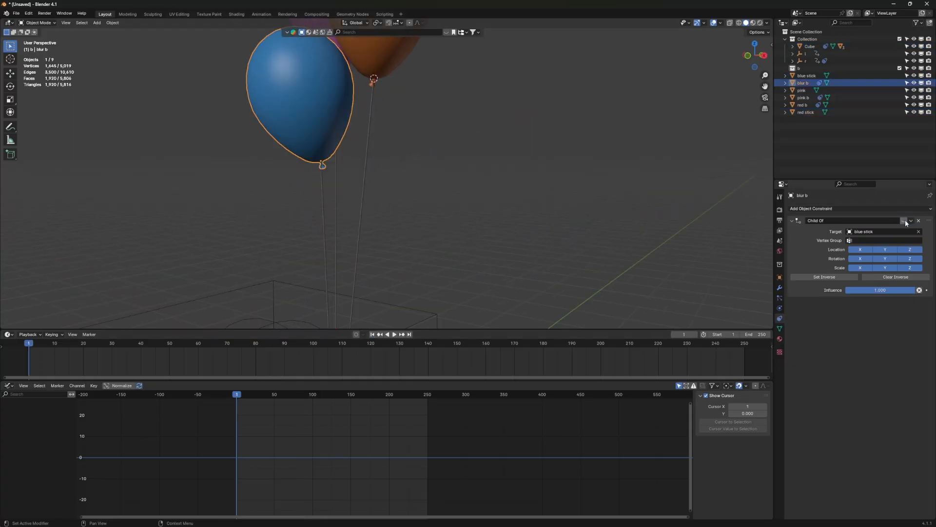
key("space")
scroll(345, 190, "down", 5)
scroll(343, 206, "up", 3)
scroll(425, 234, "up", 2)
key("space")
scroll(293, 277, "down", 3)
middle_click_drag(282, 283, 431, 272)
scroll(142, 249, "up", 3)
left_click(145, 280)
scroll(279, 238, "down", 3)
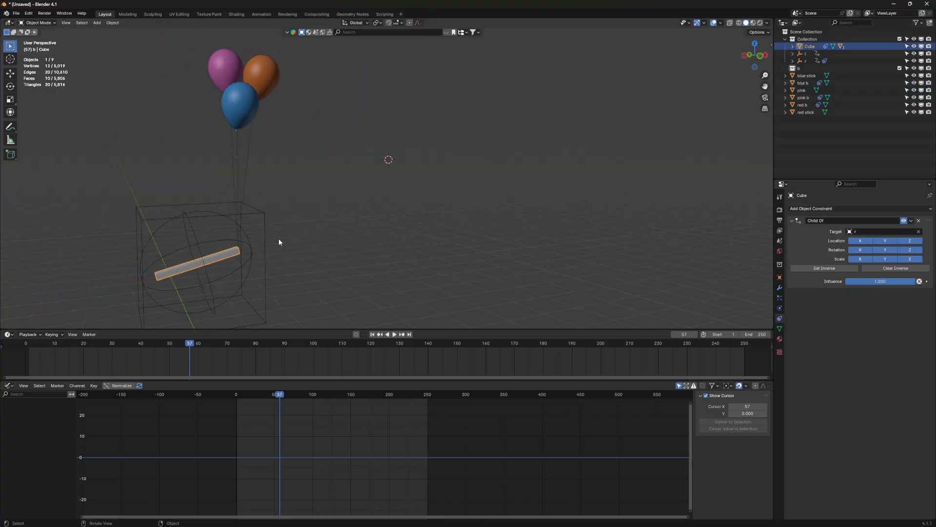
Play the animation with the whole bar and balloon rig in view to check its motion, and return to frame 1
key("KP_Decimal")
middle_click_drag(300, 233, 437, 183)
scroll(437, 183, "down", 3)
scroll(424, 210, "up", 4)
scroll(401, 277, "down", 2)
scroll(401, 278, "down", 3)
scroll(383, 186, "down", 3)
middle_click_drag(387, 200, 374, 199)
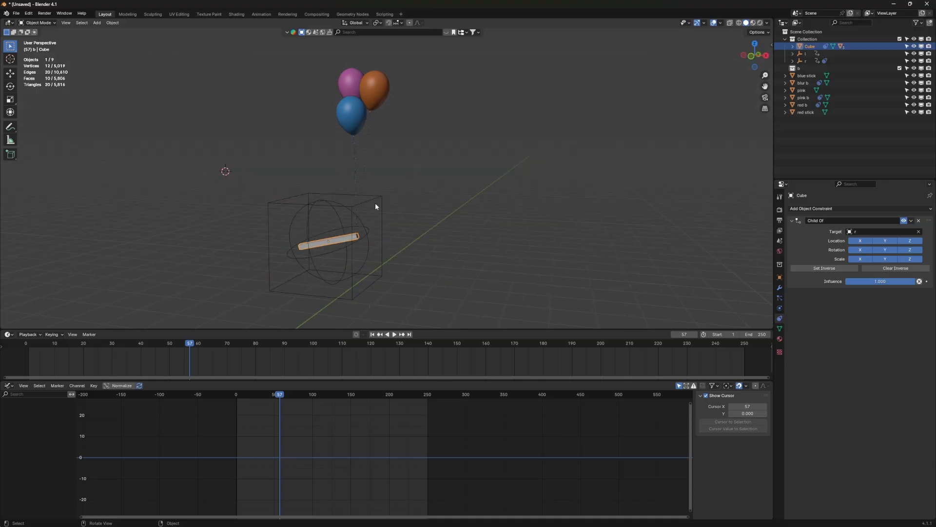
key("space")
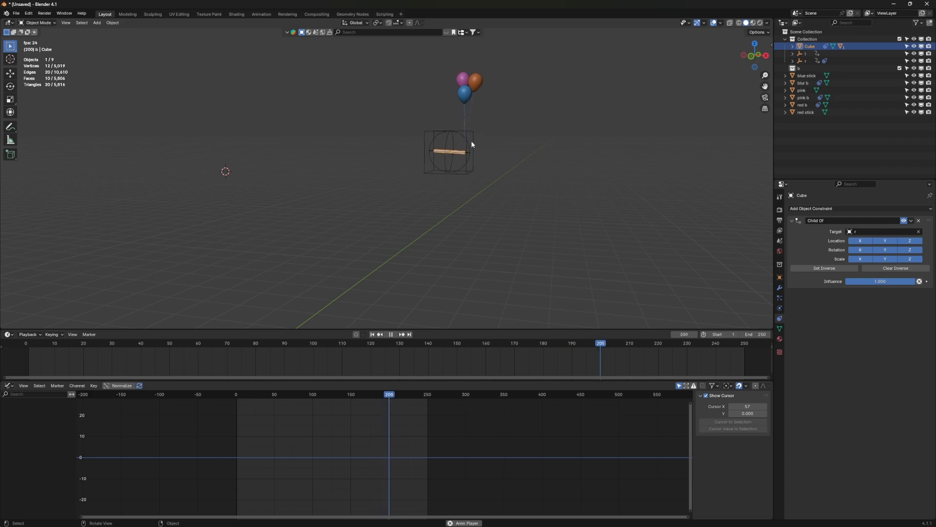
left_click(391, 334)
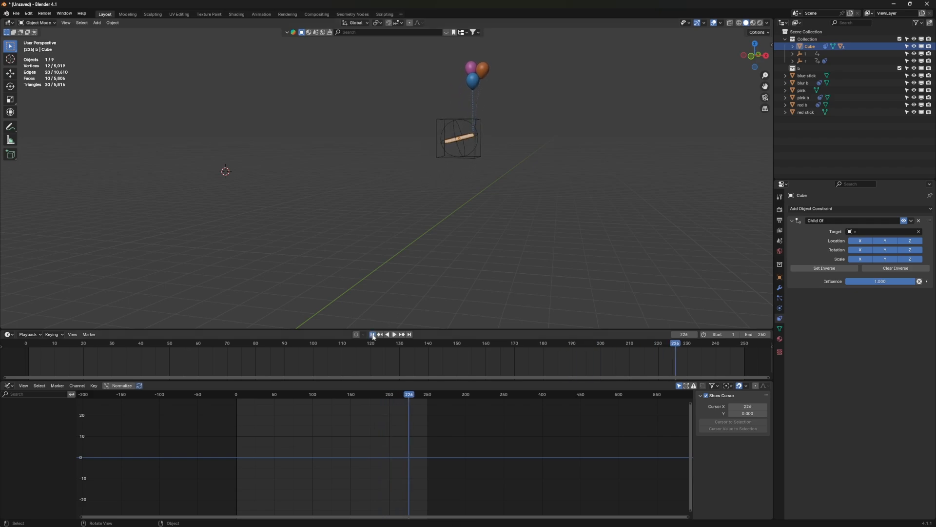
left_click(372, 335)
Select the blue balloon's cord and test a free rotation to check that the balloon follows it, without keeping the rotation
scroll(280, 232, "up", 6)
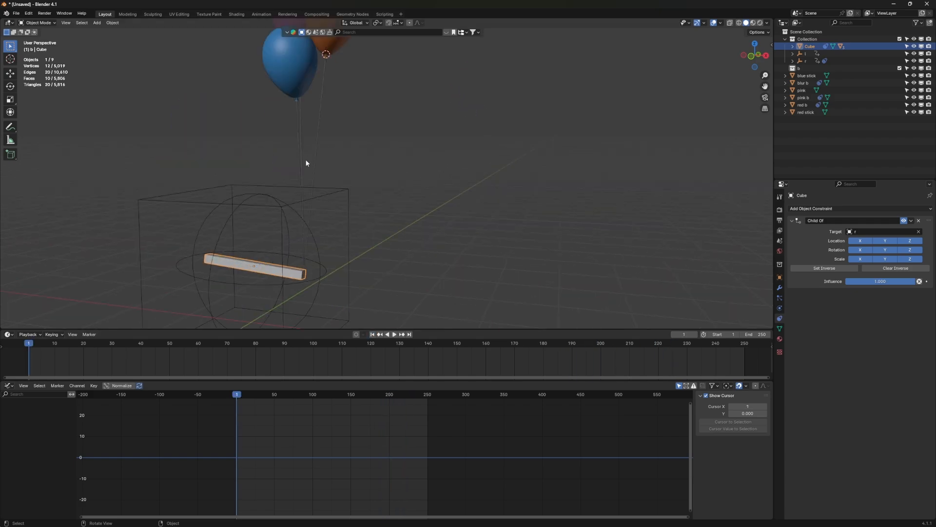
middle_click_drag(306, 160, 294, 171)
left_click(149, 143)
middle_click_drag(165, 161, 184, 162)
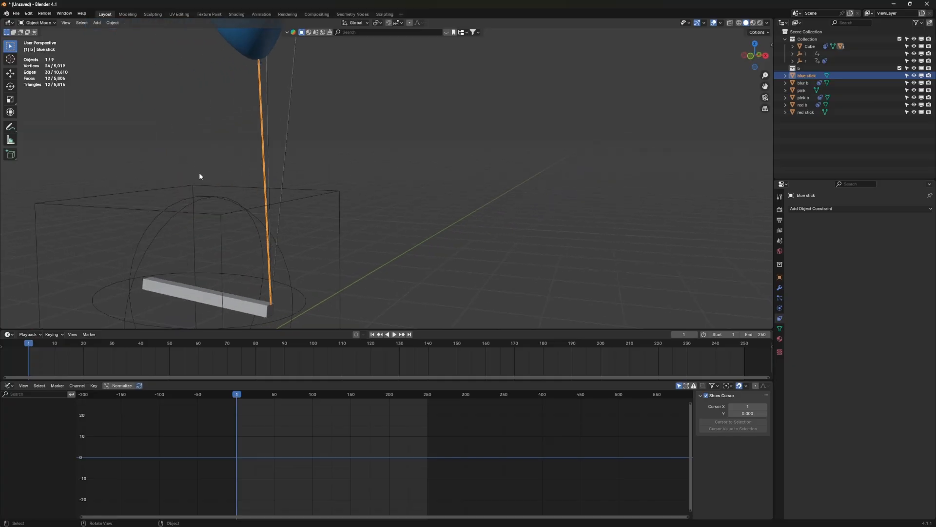
mouse_move(308, 199)
middle_mouse_down()
mouse_move(300, 199)
mouse_move(314, 198)
mouse_move(321, 210)
mouse_move(309, 195)
middle_mouse_up()
scroll(313, 198, "down", 5)
key("r")
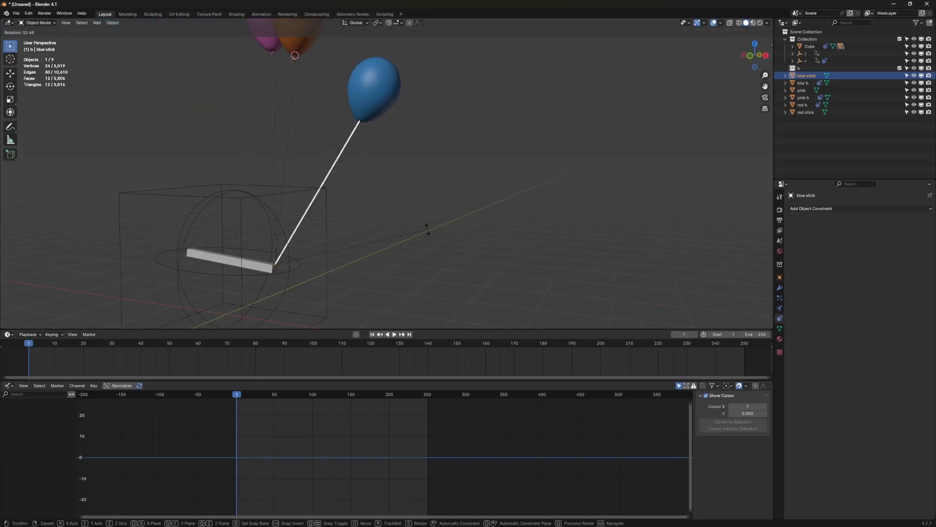
key("Escape")
Insert a rotation keyframe on the blue balloon's cord at frame 1 while it uses quaternion rotation
scroll(328, 194, "down", 5)
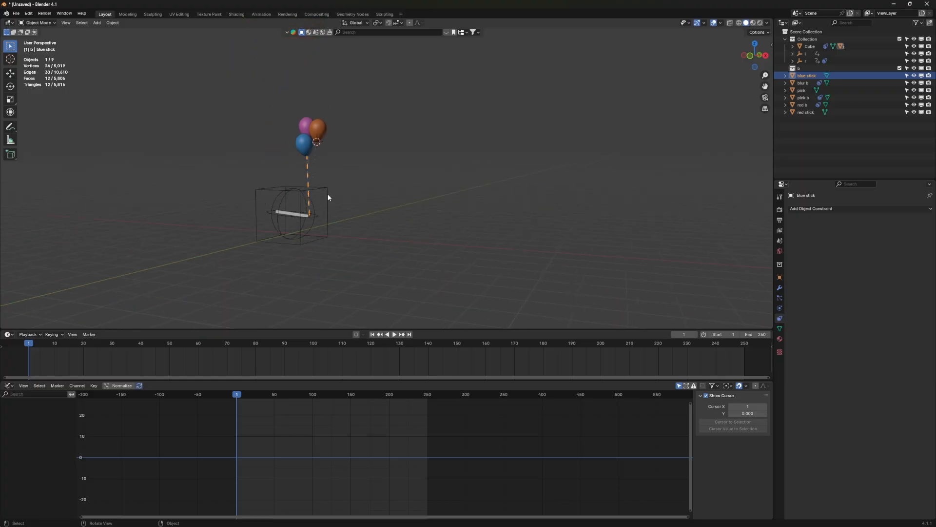
scroll(331, 198, "up", 5)
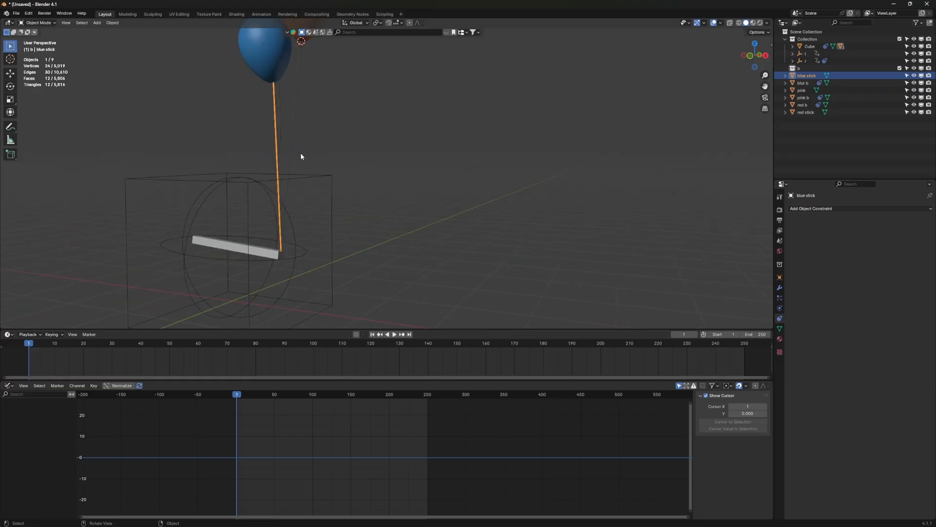
scroll(288, 190, "down", 2)
scroll(239, 148, "up", 6)
scroll(249, 175, "down", 5)
scroll(263, 200, "up", 4)
key("k")
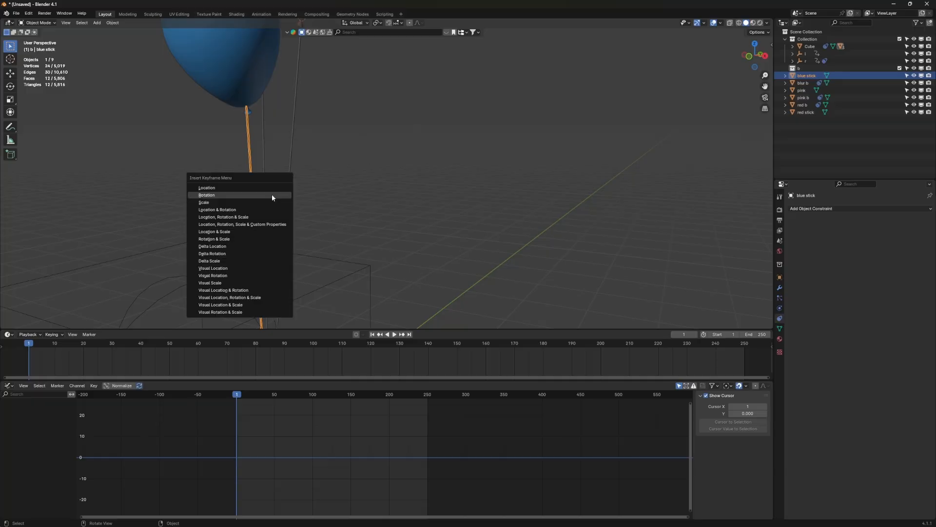
left_click(271, 194)
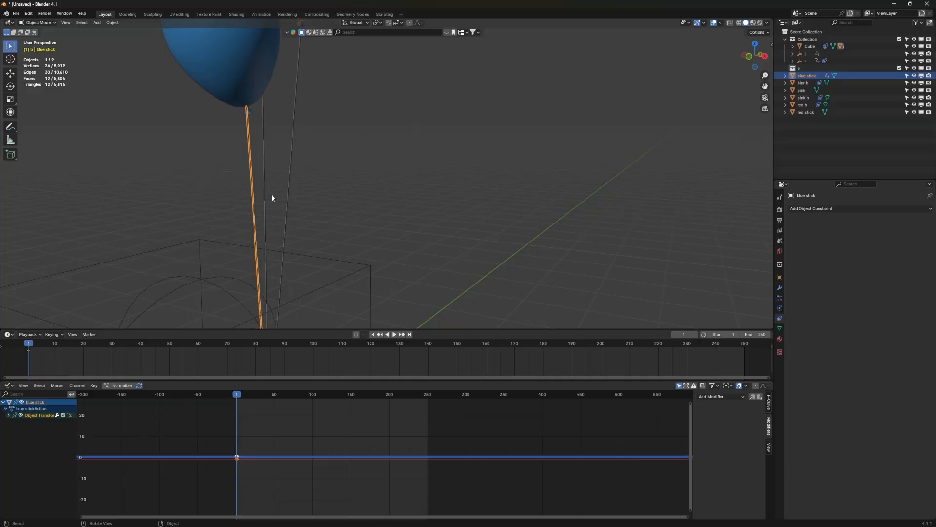
Expand the cord's keyed rotation channels and test rotating the cord about the X, Y and Z axes without keeping any rotation
left_click(9, 416)
scroll(299, 202, "down", 5)
key("r")
key("x")
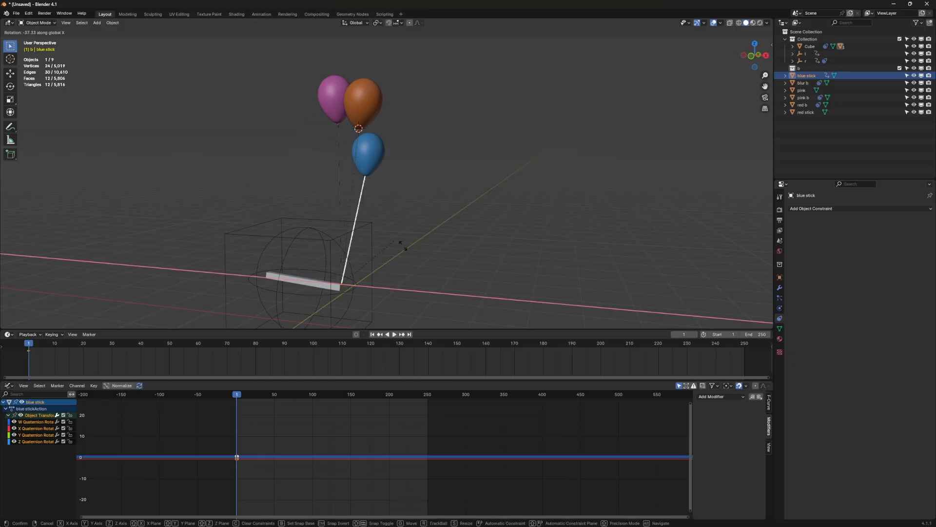
right_click(388, 236)
key("r")
key("y")
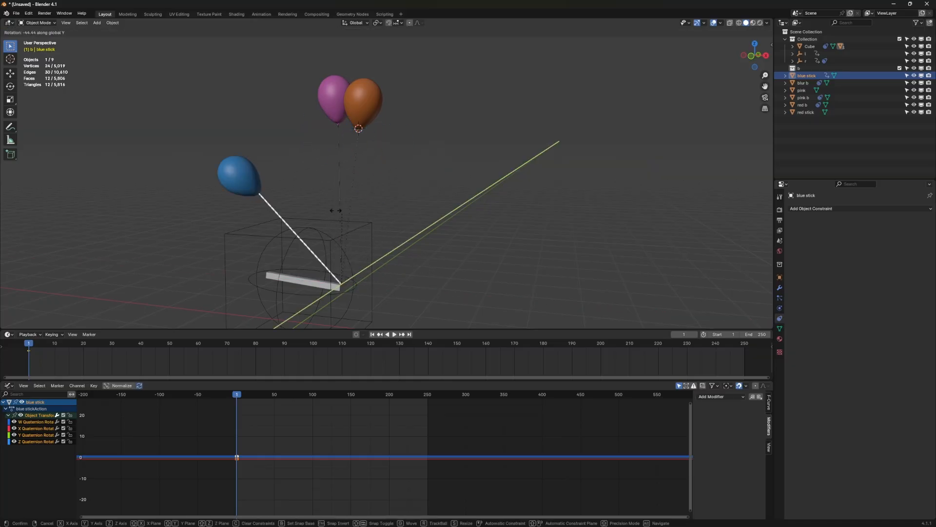
key("z")
right_click(442, 222)
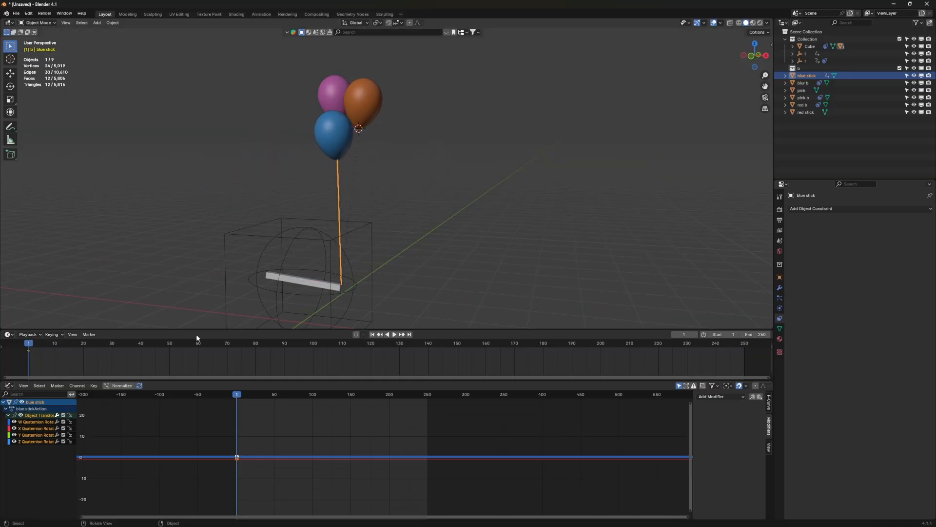
Select the Z quaternion rotation channel, and undo back to before the blue cord's rotation keyframe
left_click(34, 442)
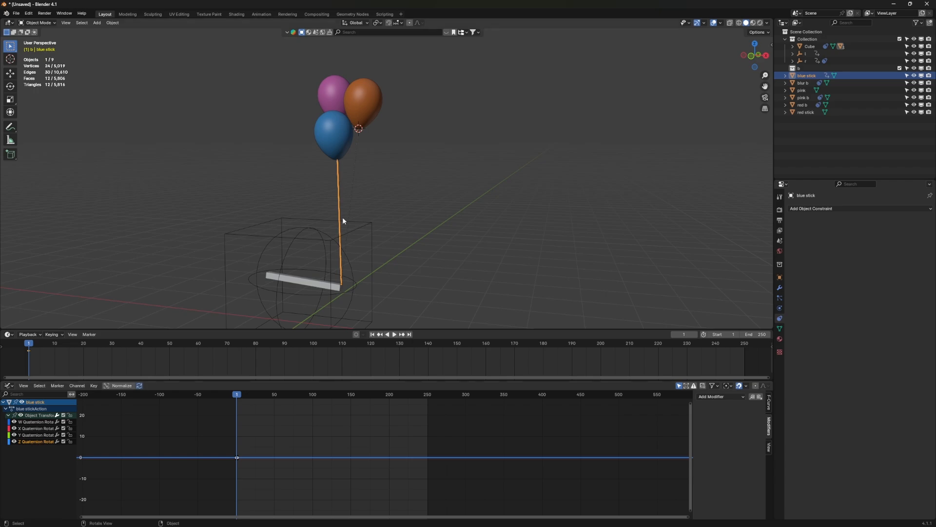
scroll(349, 215, "up", 3)
scroll(349, 218, "up", 2)
key("ctrl+z")
key("ctrl+z")
scroll(329, 213, "down", 5)
scroll(328, 210, "up", 5)
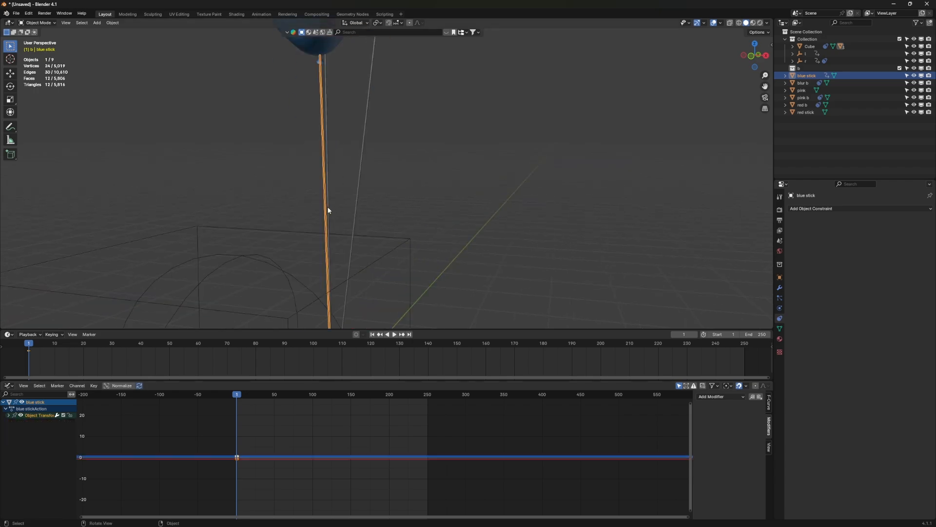
key("ctrl+z")
scroll(328, 210, "up", 2)
scroll(304, 229, "down", 3)
scroll(314, 199, "up", 3)
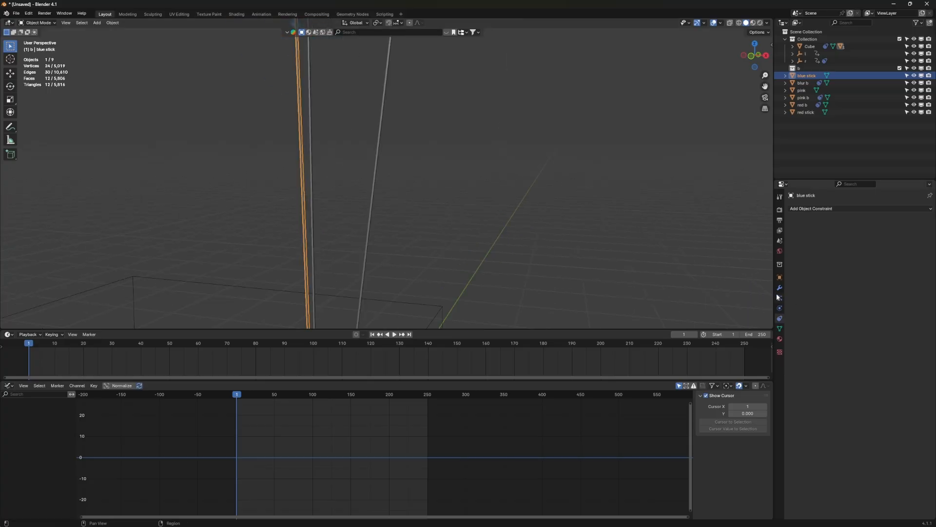
Change the blue balloon cord's rotation mode to XYZ Euler
left_click(780, 278)
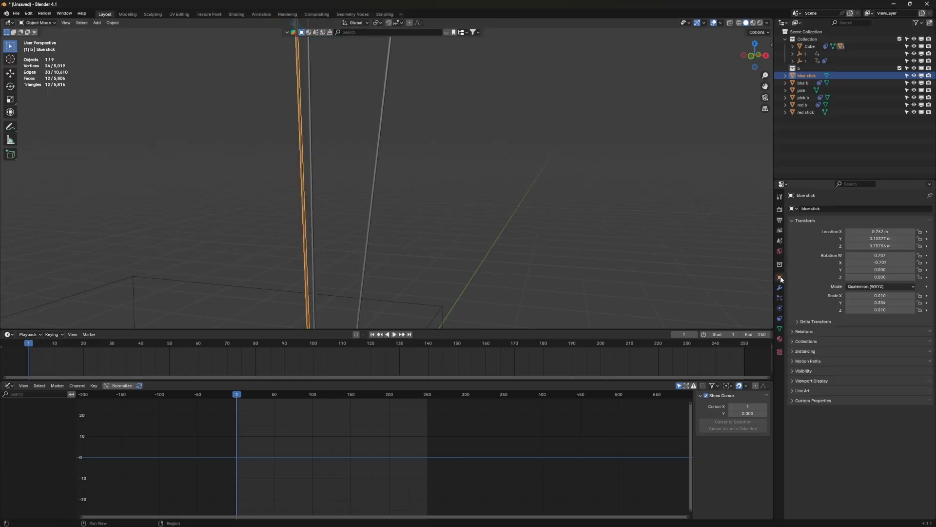
left_click(861, 286)
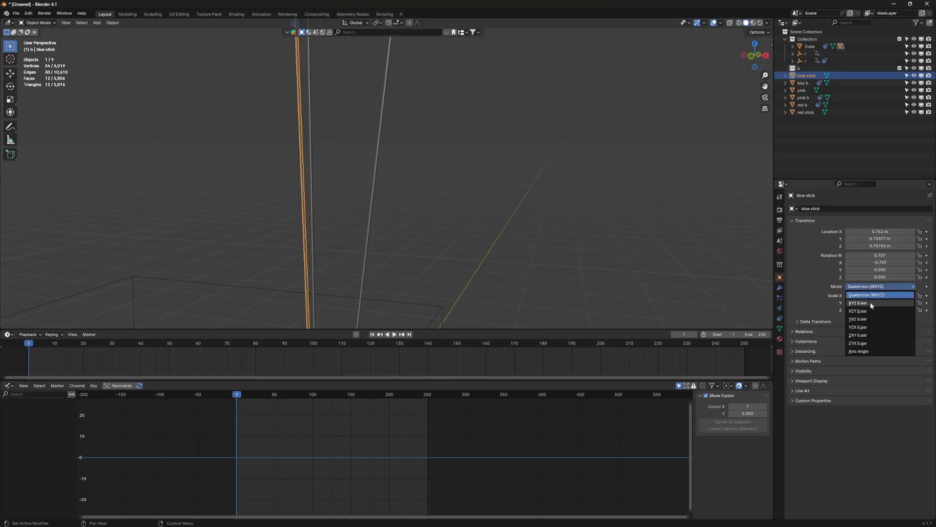
left_click(871, 303)
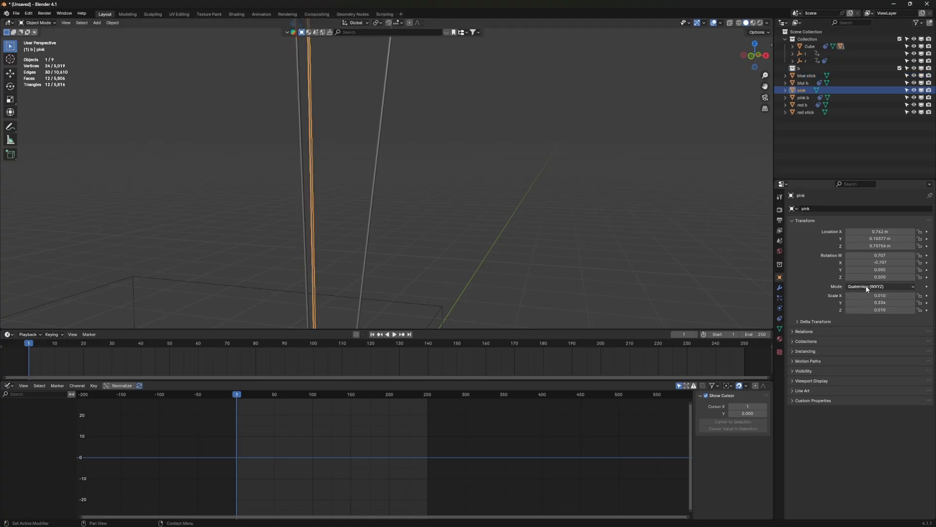
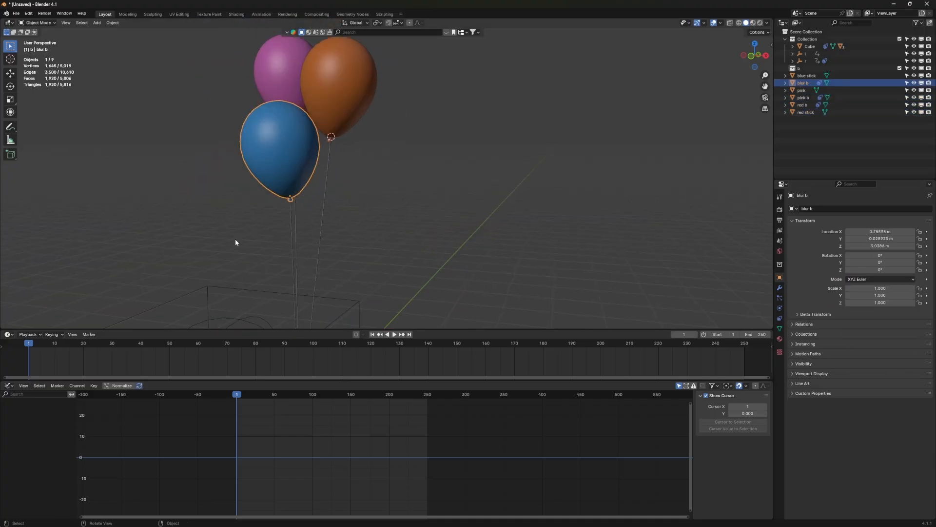
Select the blue balloon's cord again and insert a rotation keyframe on it at frame 1
scroll(299, 240, "down", 2)
scroll(295, 236, "up", 5)
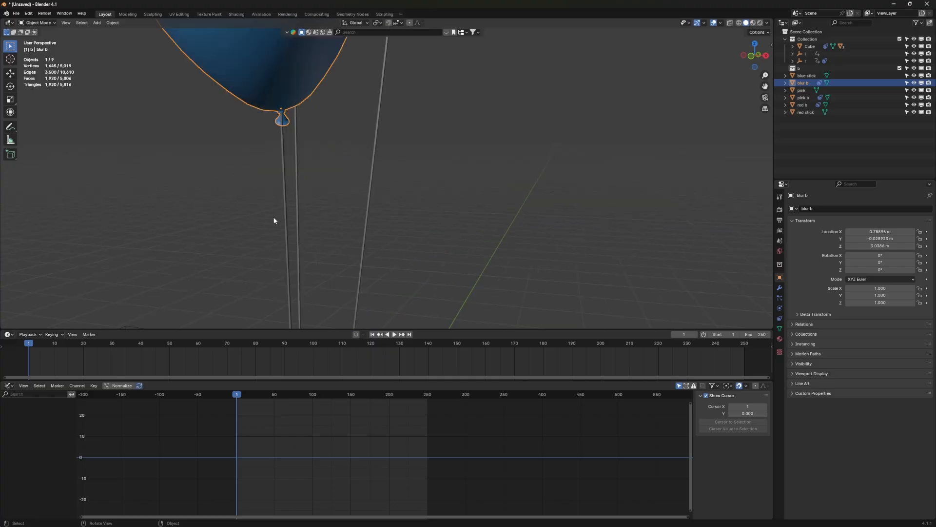
left_click(282, 214)
middle_click_drag(283, 215, 328, 142)
scroll(384, 180, "down", 4)
scroll(383, 168, "up", 4)
scroll(390, 157, "down", 5)
scroll(356, 162, "up", 8)
scroll(328, 142, "up", 3)
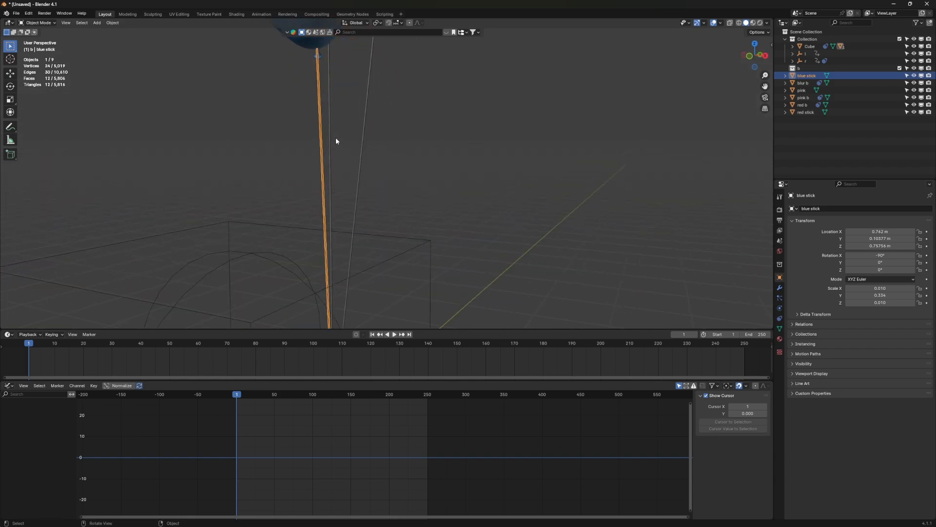
key("k")
left_click(336, 138)
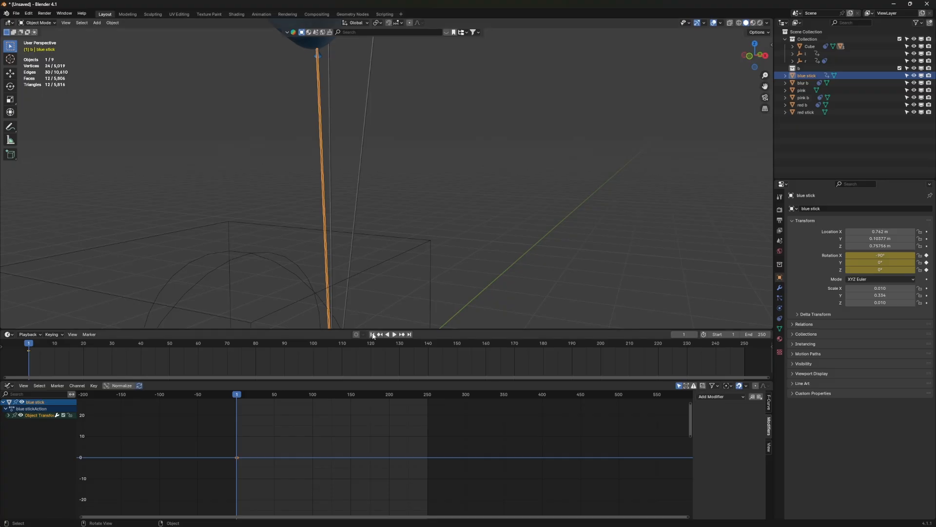
Expand the blue cord's transform channels and delete its Z Euler Rotation channel
scroll(303, 251, "down", 1)
left_click(8, 415)
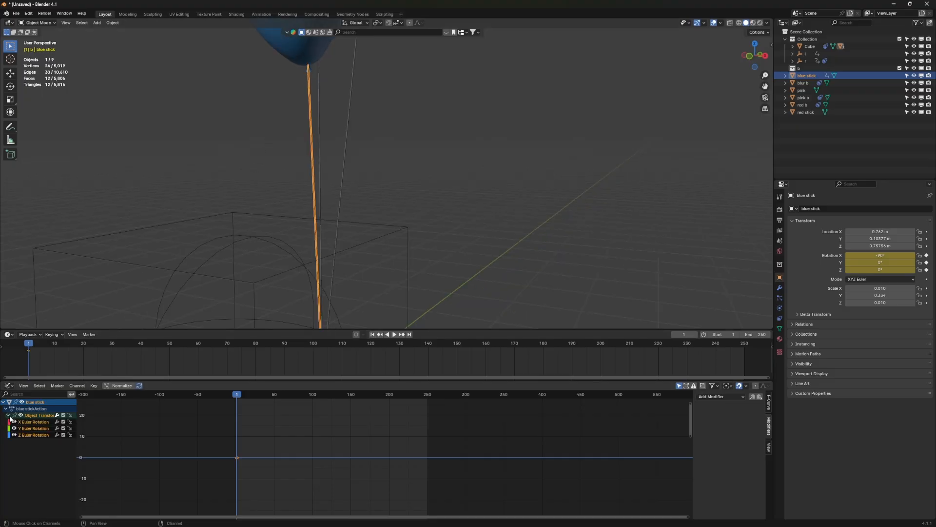
left_click(31, 434)
key("Delete")
Add a Noise modifier to the blue cord's X Euler Rotation channel
left_click(51, 423)
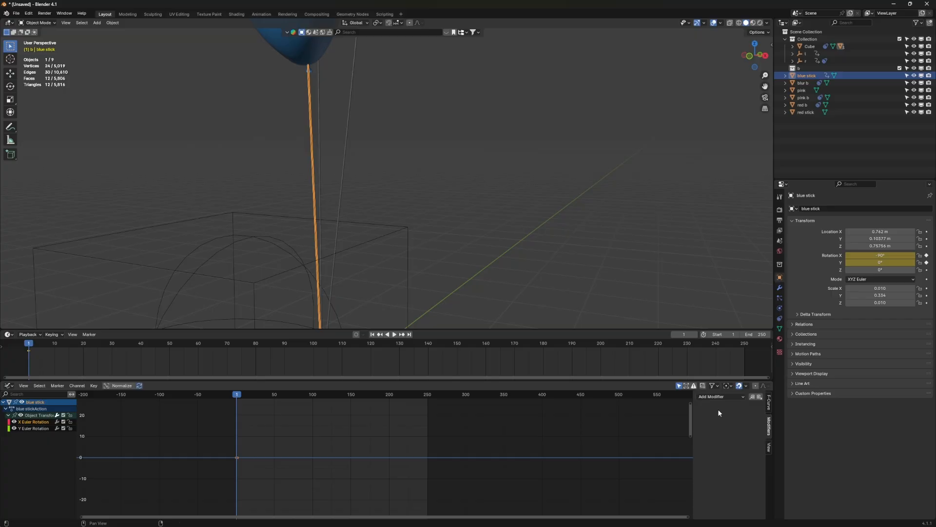
left_click(711, 397)
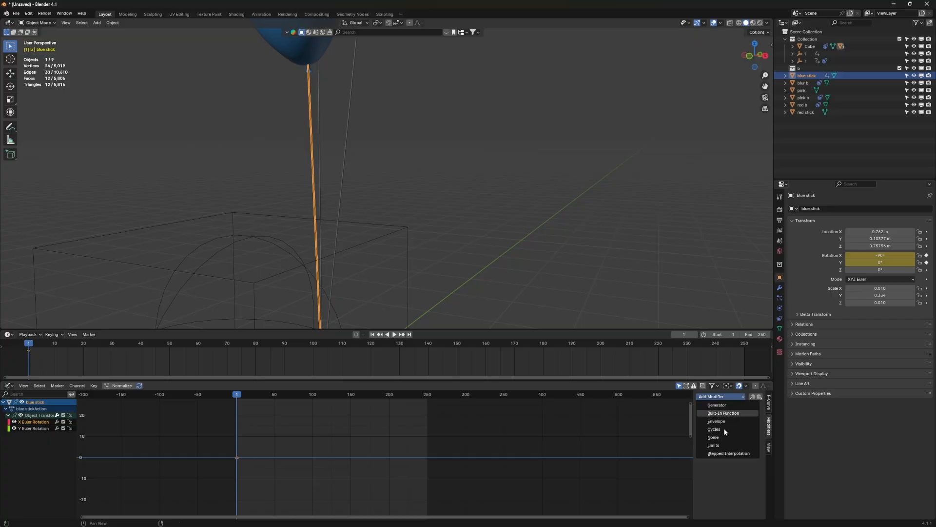
left_click(725, 438)
Play the animation to check the effect of the default noise on the blue cord, and return to frame 1
scroll(346, 232, "down", 4)
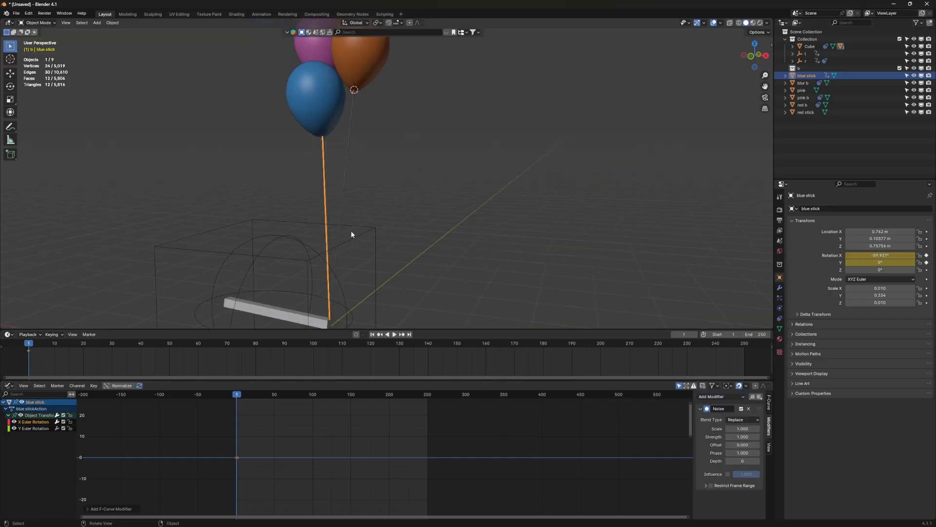
key("space")
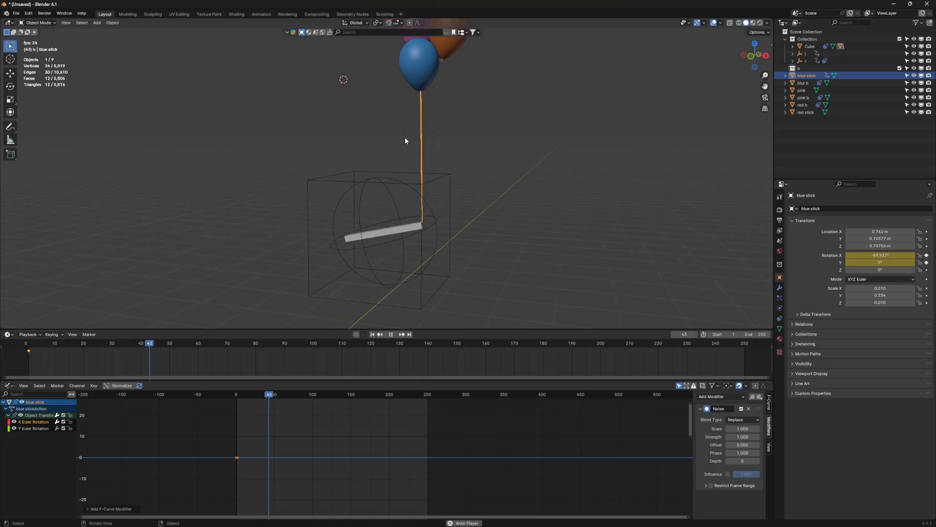
key("space")
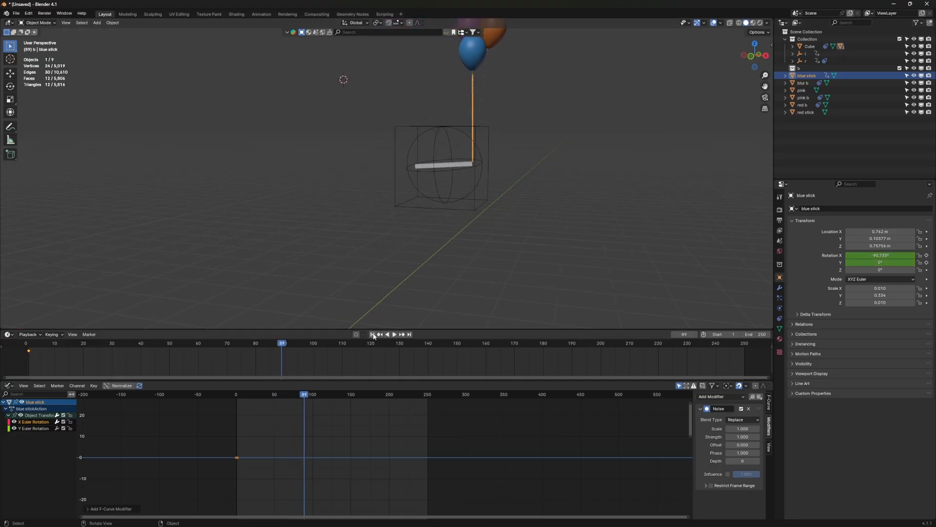
left_click(373, 335)
Set the noise scale on the blue cord's X rotation to 90.2 and turn on curve normalization in the graph editor
left_click_drag(742, 430, 849, 429)
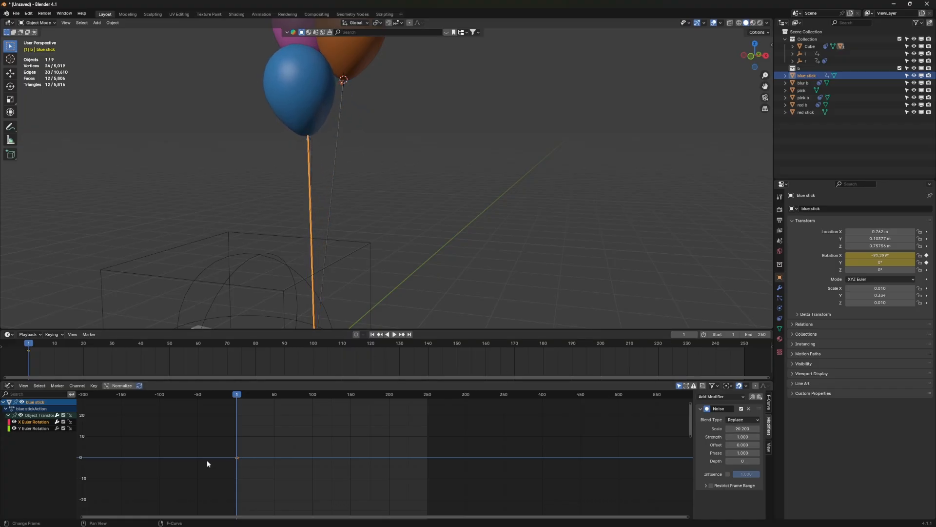
scroll(246, 448, "down", 3)
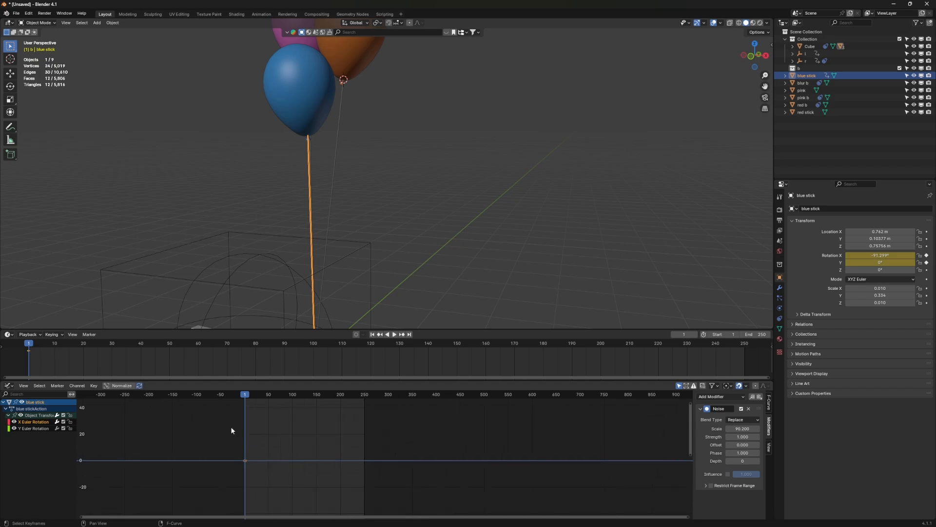
left_click(116, 385)
Play the animation to check the blue cord's X rotation noise at the new scale, and return to frame 1
key("space")
scroll(360, 224, "down", 8)
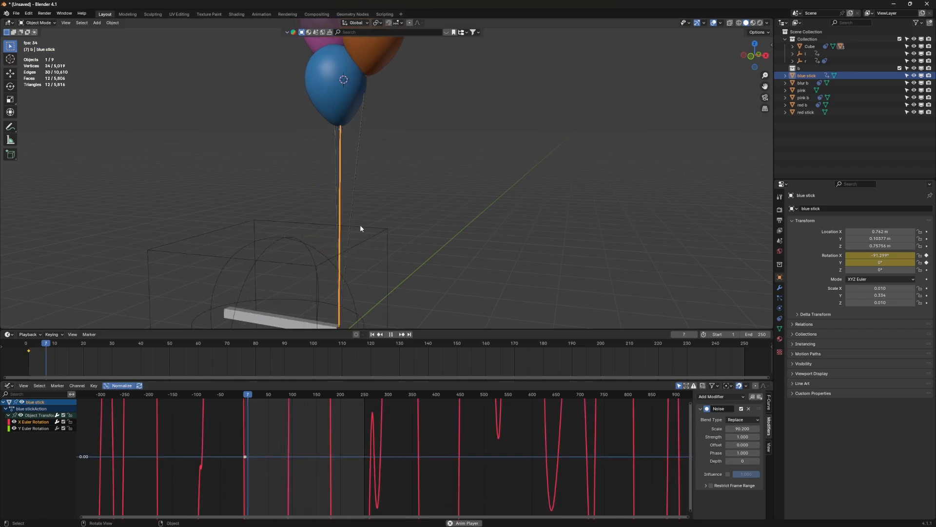
scroll(455, 112, "up", 2)
scroll(447, 144, "down", 4)
scroll(414, 145, "up", 2)
scroll(419, 156, "down", 2)
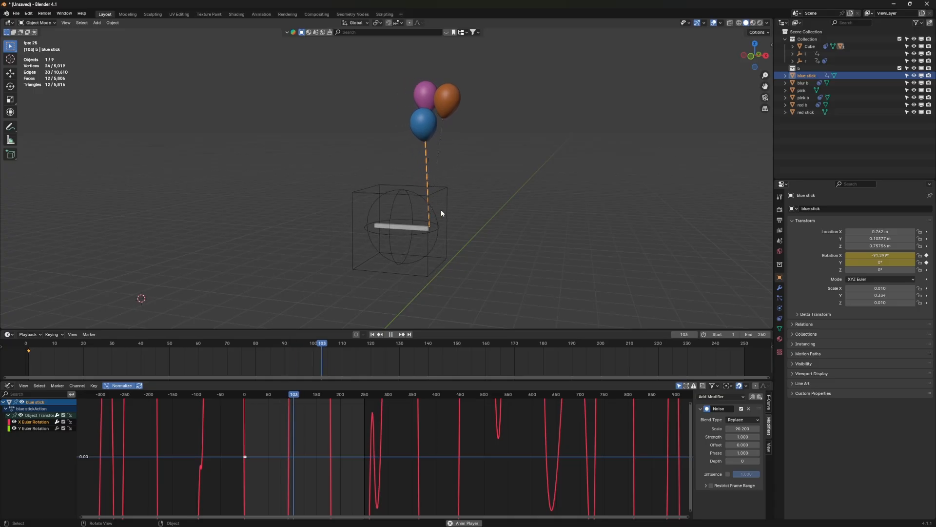
key("space")
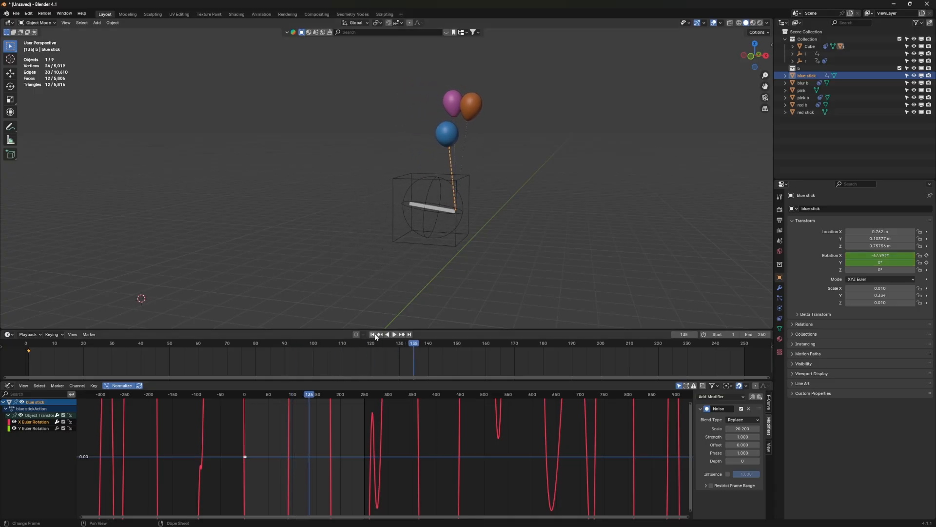
left_click(373, 334)
scroll(366, 259, "up", 3)
scroll(343, 300, "down", 4)
scroll(420, 300, "up", 4)
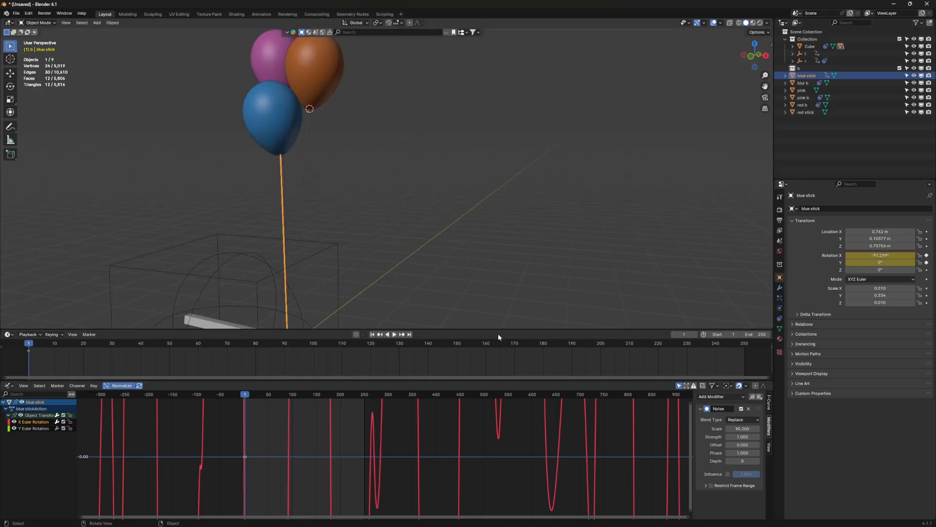
Paste the Noise modifier onto the blue cord's Y Euler Rotation with offset -42.3 and strength 0.7, and preview the sway
left_click(35, 428)
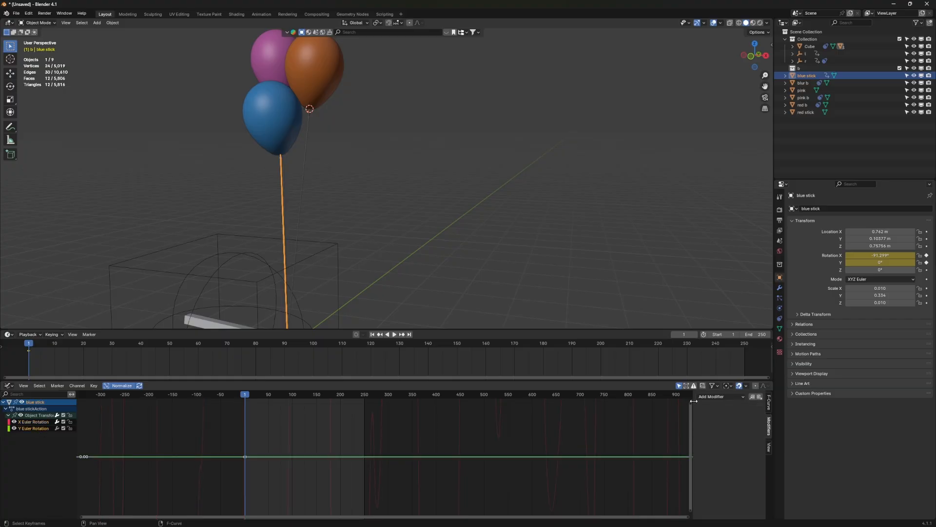
left_click(762, 396)
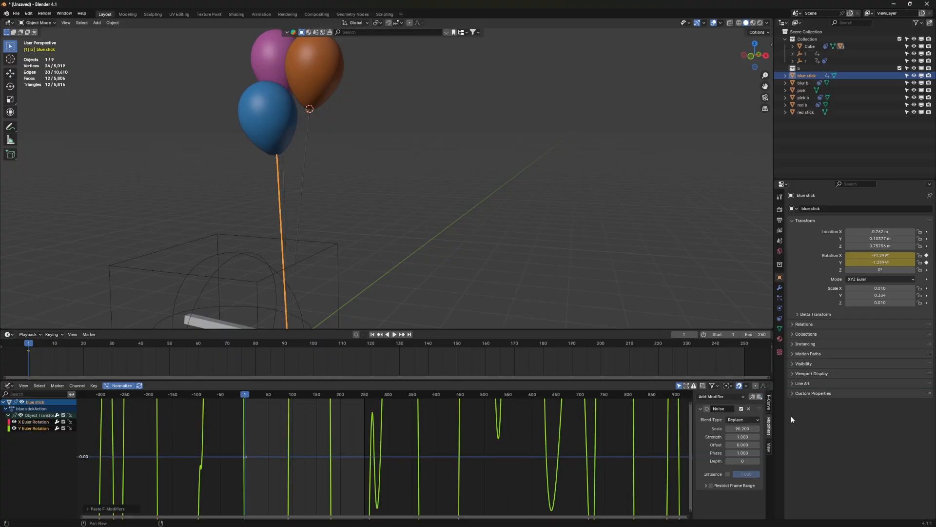
left_click_drag(744, 445, 745, 447)
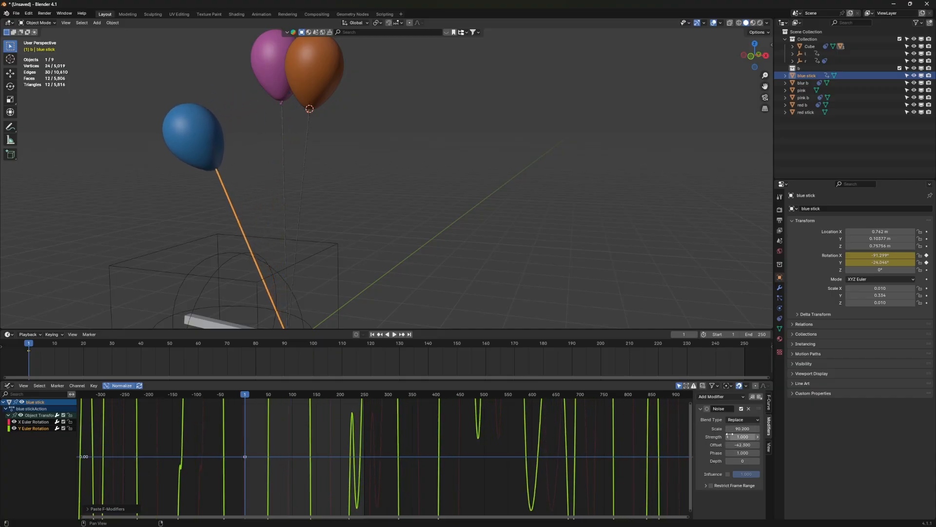
scroll(728, 437, "down", 3, "ctrl")
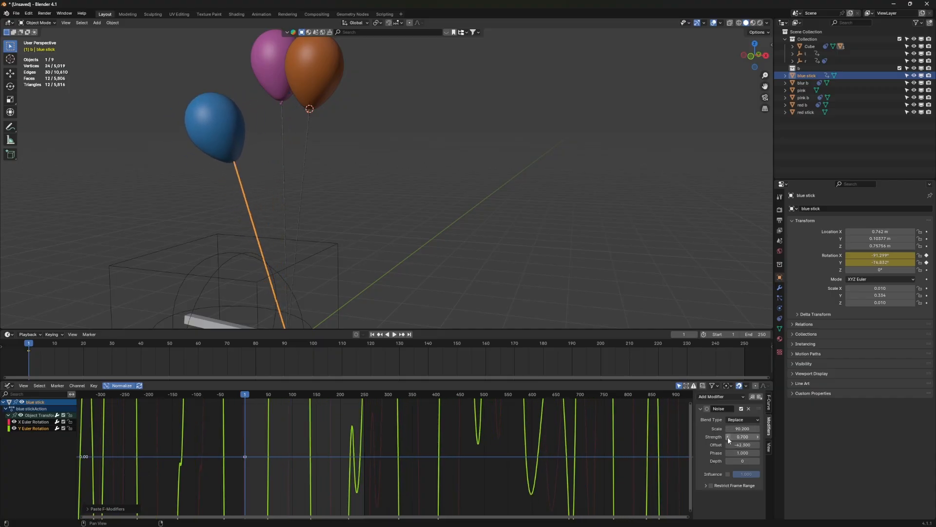
key("space")
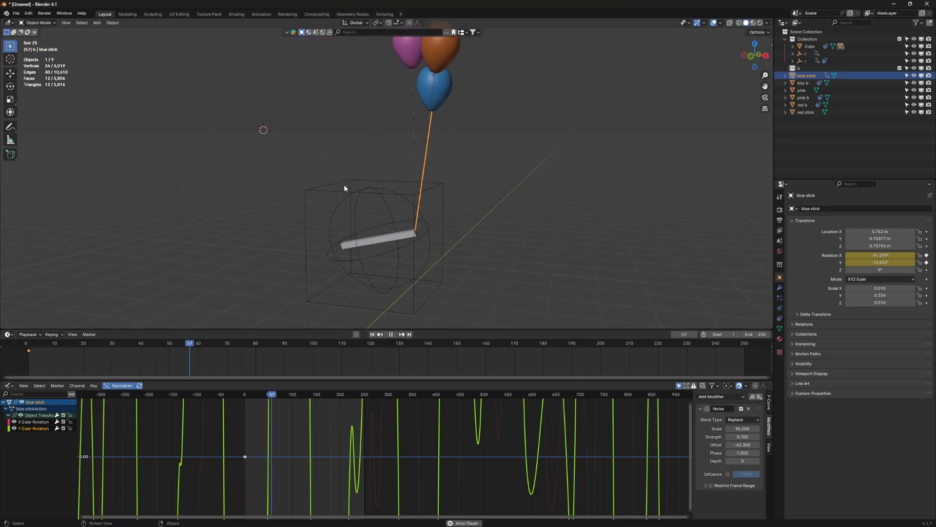
key("space")
Set the noise strength on the blue cord's X Euler Rotation to 0.5
left_click(32, 422)
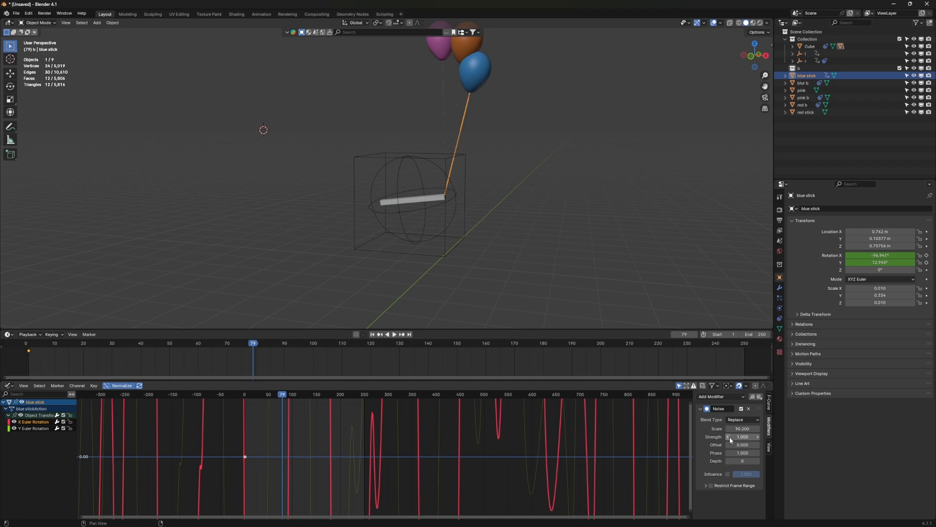
left_click_drag(729, 437, 710, 437)
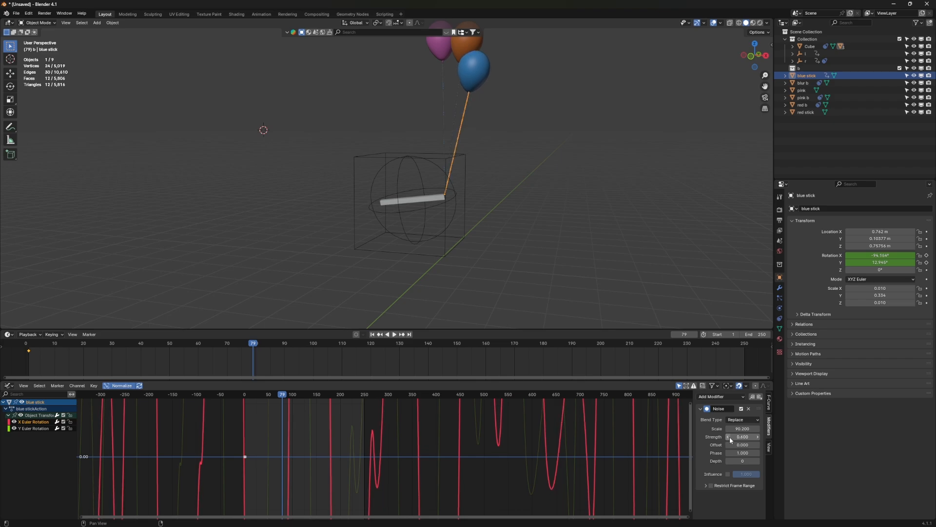
left_click(729, 437)
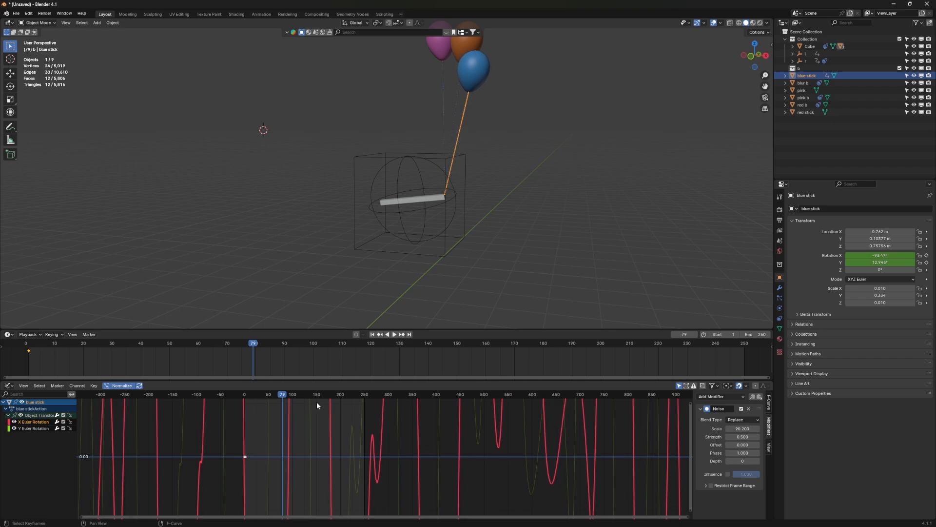
Replay the animation from frame 1, and reduce the noise strength on the blue cord's Y Euler Rotation to 0.3
left_click(373, 336)
key("space")
scroll(356, 259, "down", 4)
scroll(362, 229, "up", 2)
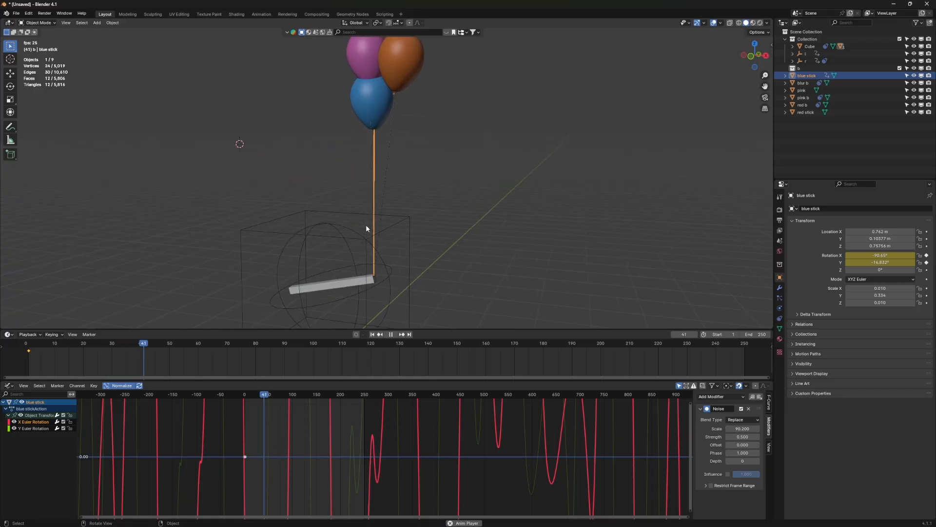
middle_click_drag(389, 219, 442, 166)
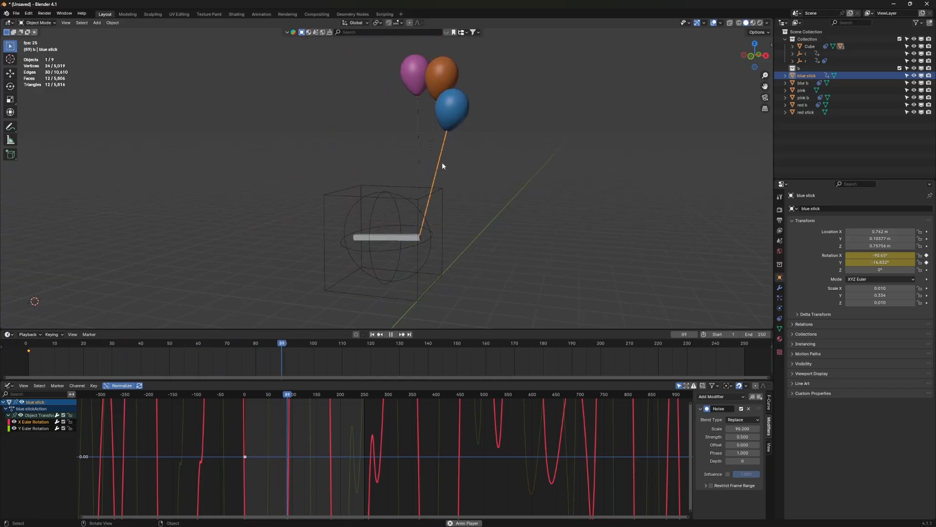
left_click(391, 334)
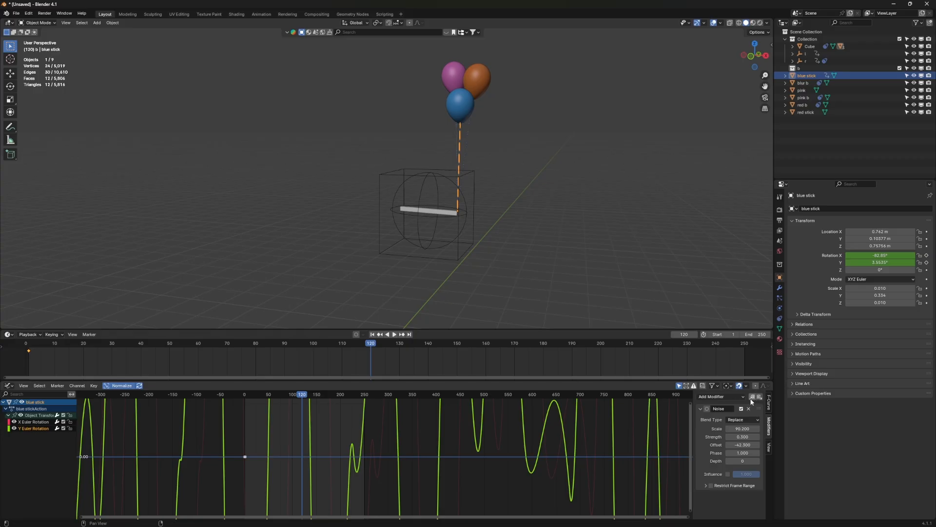
middle_click_drag(546, 165, 457, 135)
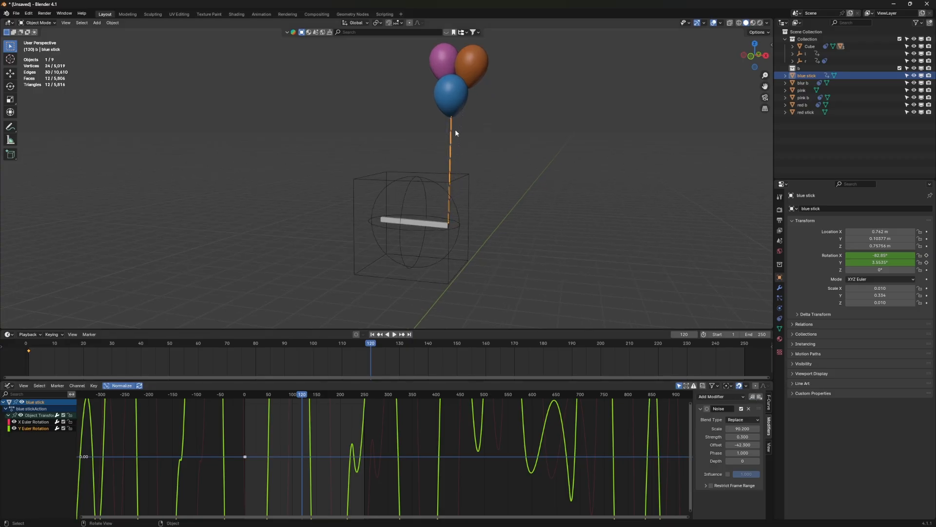
left_click(372, 335)
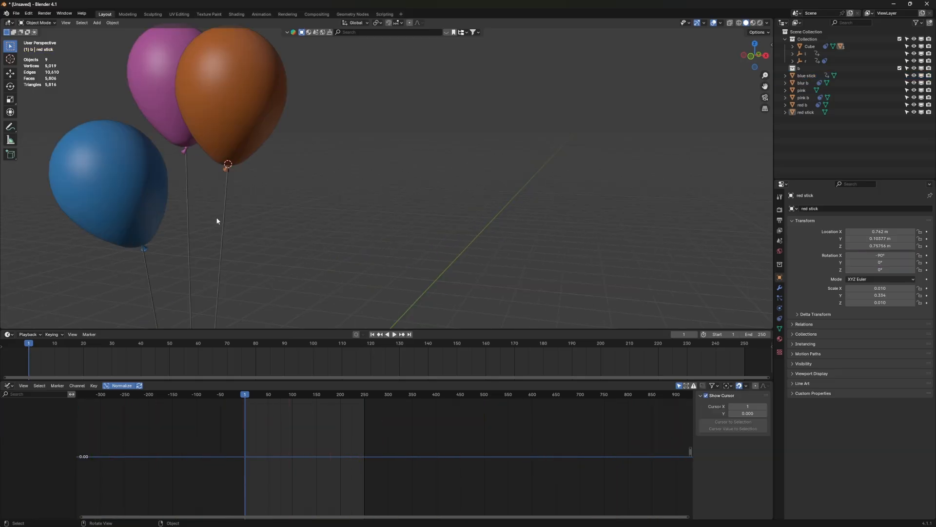
Keyframe the red cord's rotation at frame 1 and delete its Z Euler Rotation channel
left_click(221, 220)
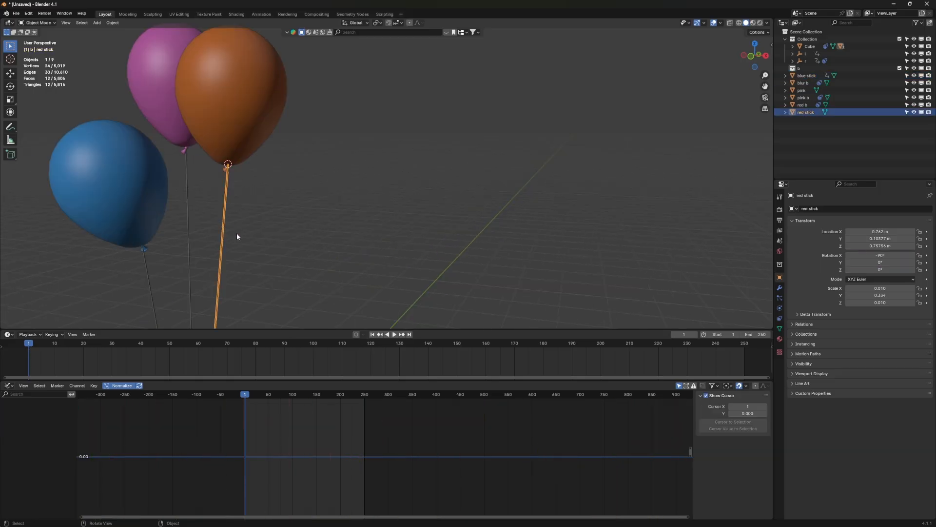
key("k")
left_click(237, 234)
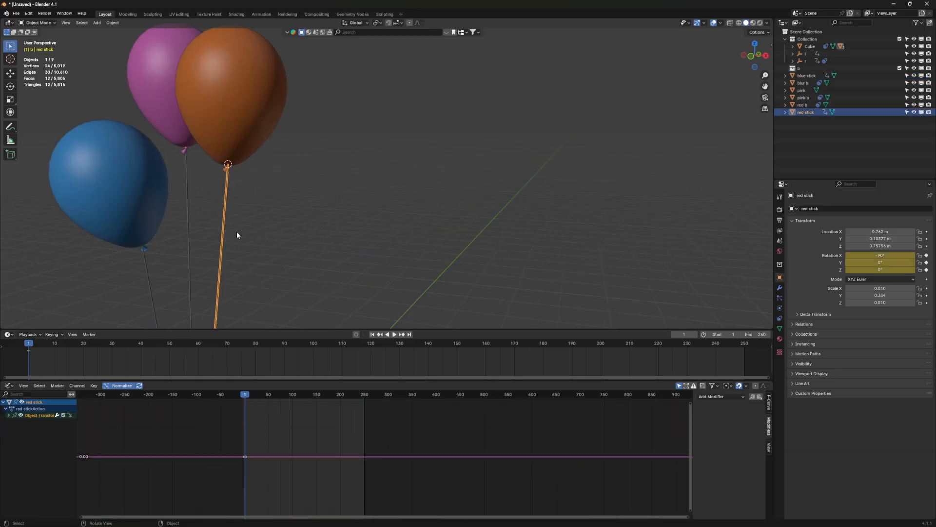
left_click(9, 415)
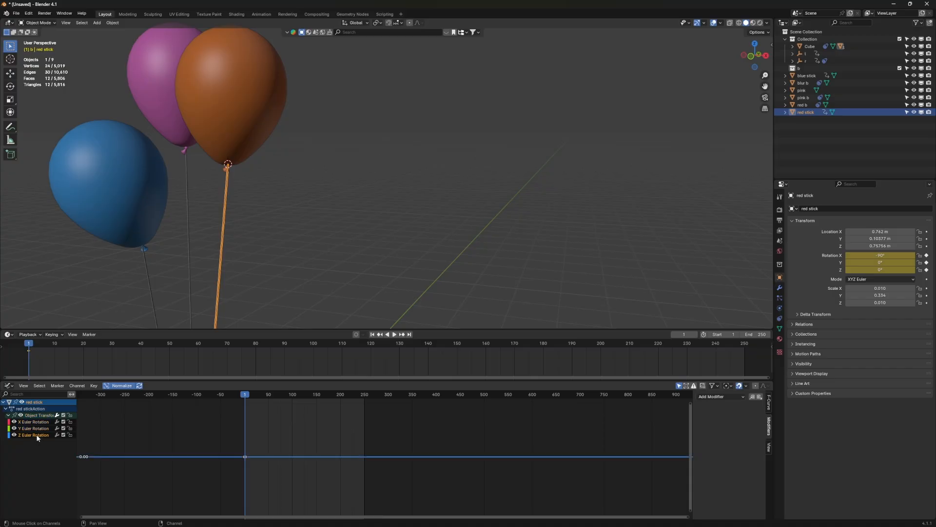
key("x")
Paste the blue cord's Noise modifier onto the red cord's Y Euler Rotation and shift its offset to a higher value
left_click(40, 430)
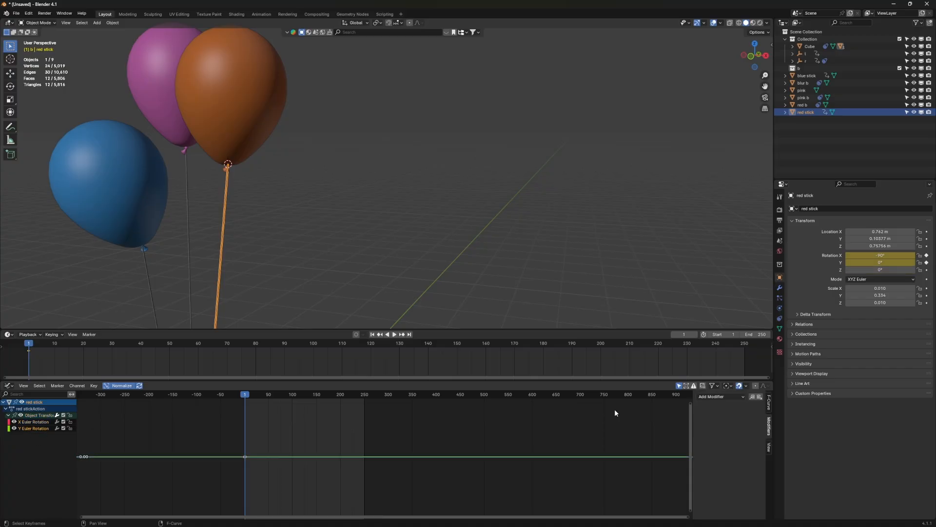
left_click(759, 397)
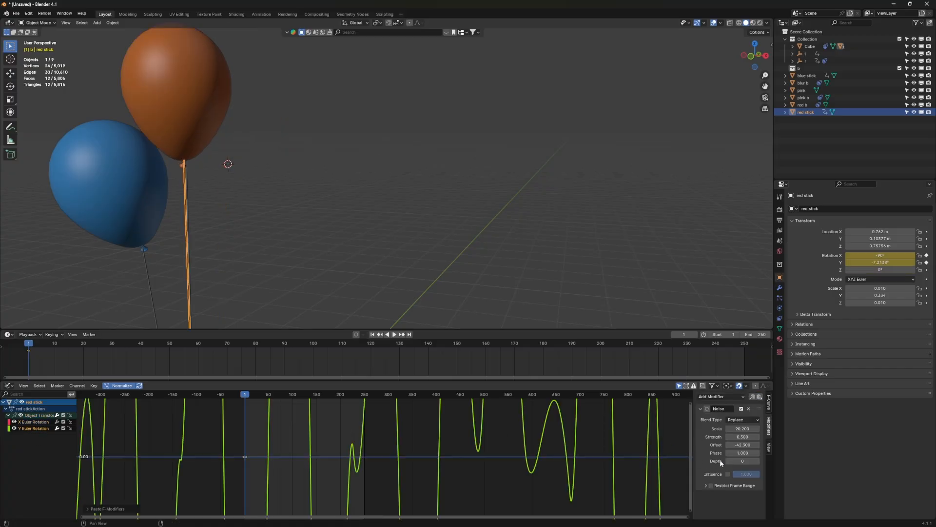
left_click_drag(743, 445, 82, 454)
left_click(378, 446)
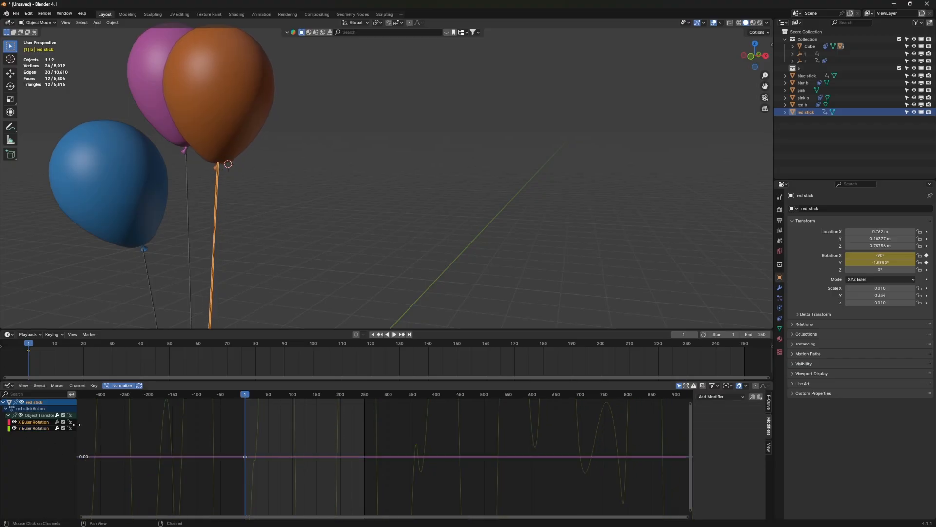
Paste the Noise modifier onto the red cord's X Euler Rotation with offset 42.4, strength 0.4 and scale 121.4, and preview the animation
left_click(759, 397)
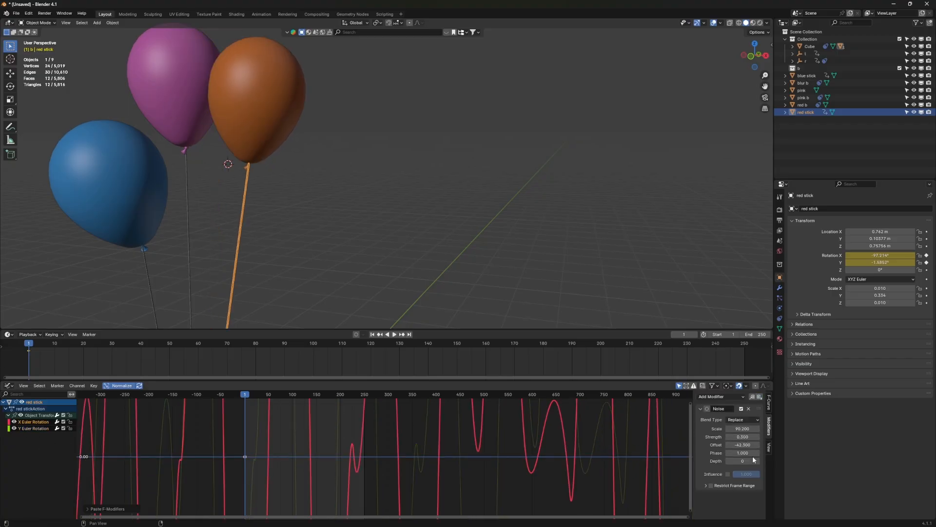
left_click_drag(739, 445, 829, 445)
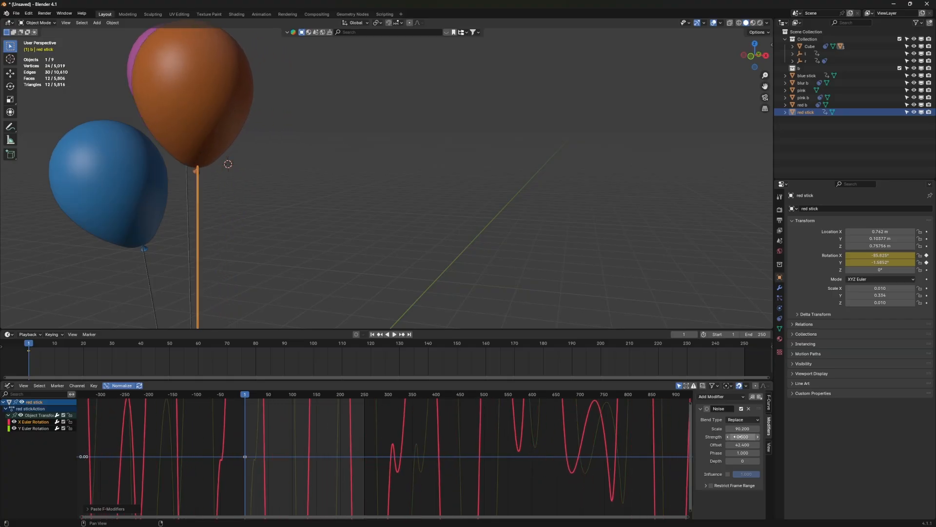
left_click(758, 437)
left_click_drag(743, 428, 773, 429)
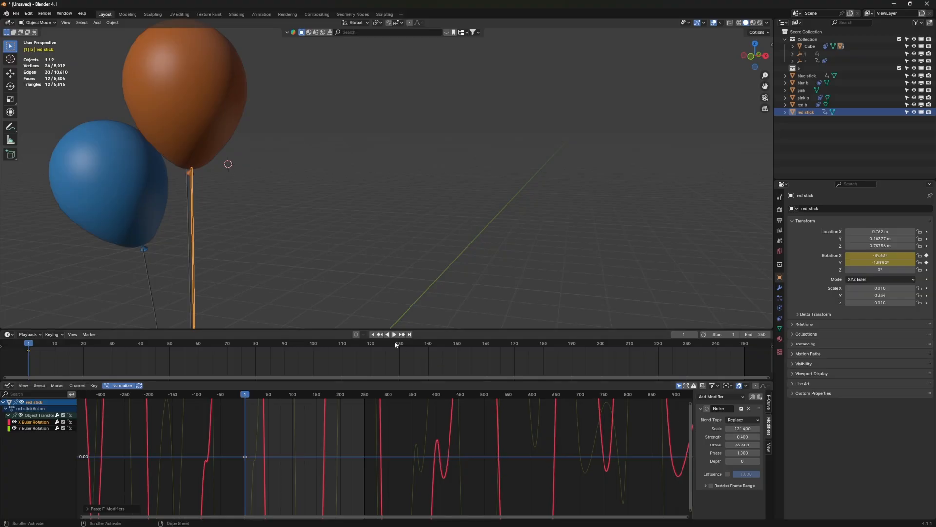
left_click(394, 334)
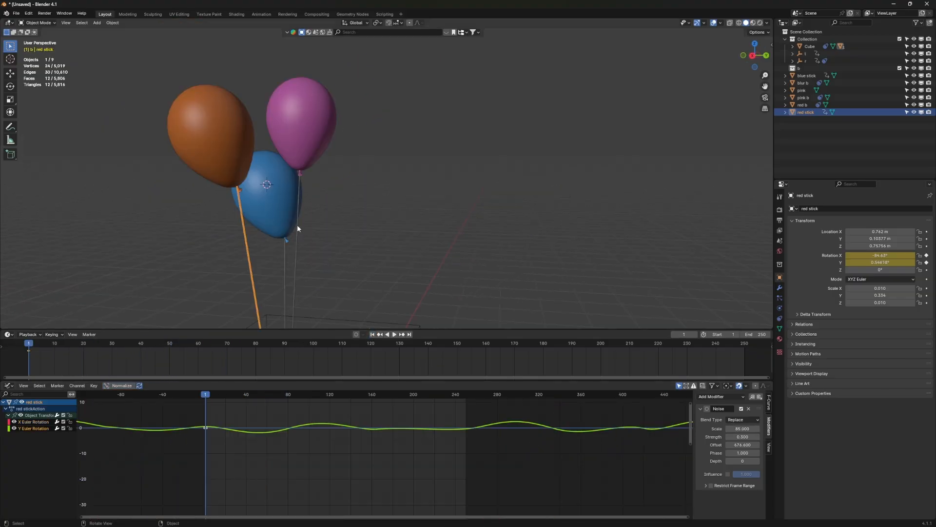
Keyframe the pink cord's rotation at frame 1 and delete its Z Euler Rotation channel
left_click(297, 259)
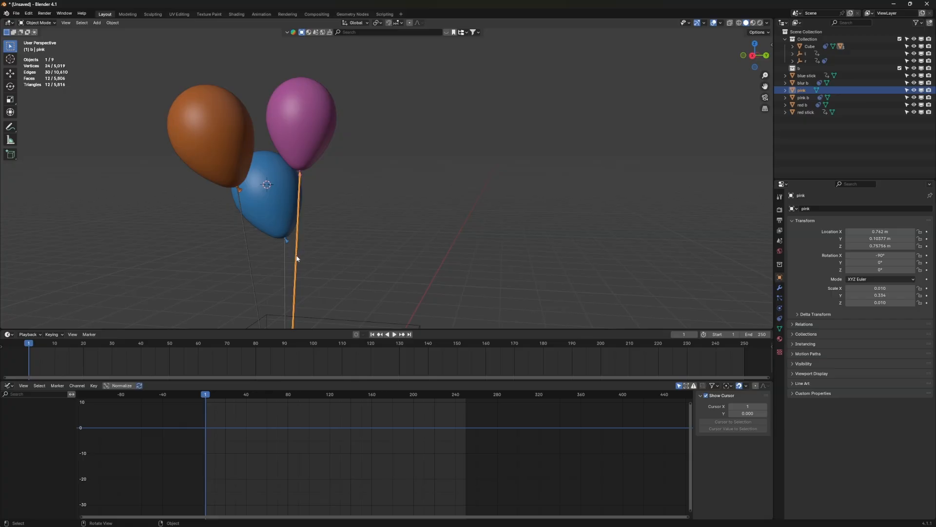
key("k")
left_click(258, 217)
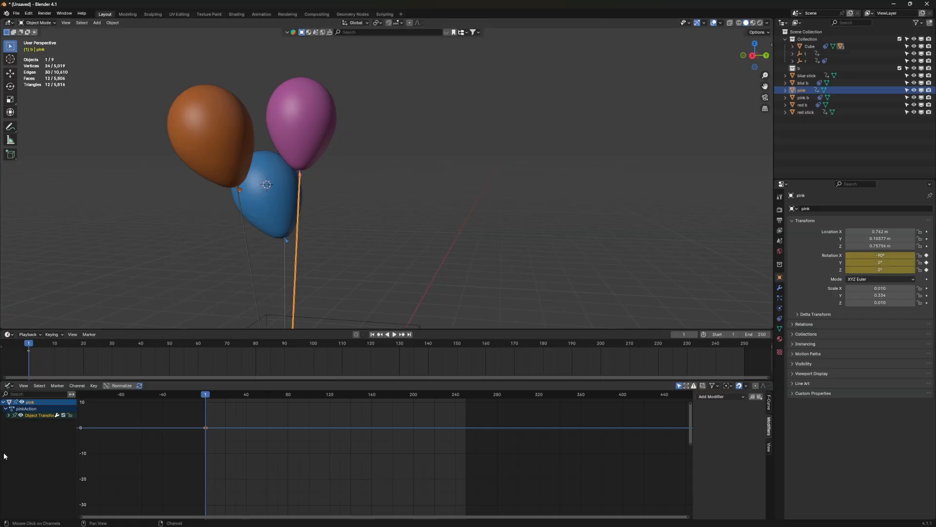
left_click(8, 415)
left_click(29, 435)
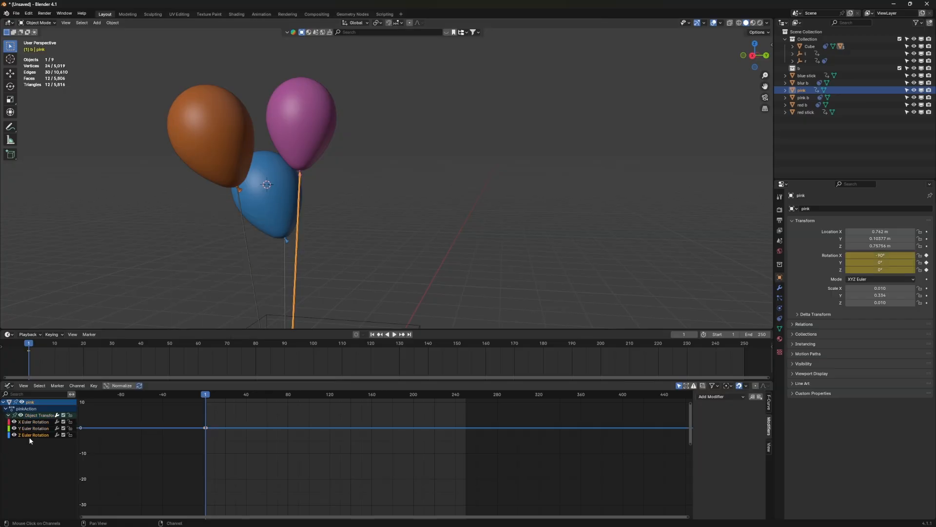
key("x")
Paste the Noise modifier onto the pink cord's X Euler Rotation with scale 75.6, strength 0.4 and offset 297.2, and turn on curve normalization
left_click(35, 423)
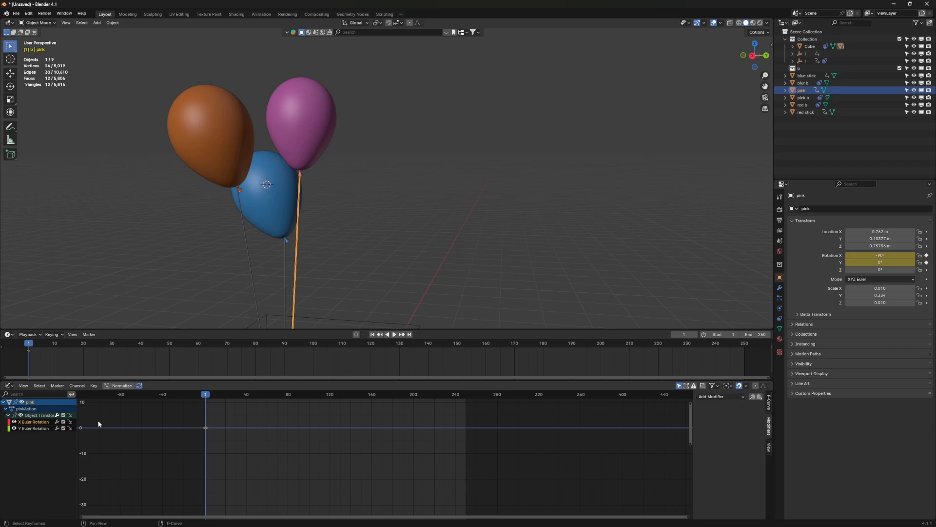
left_click(761, 398)
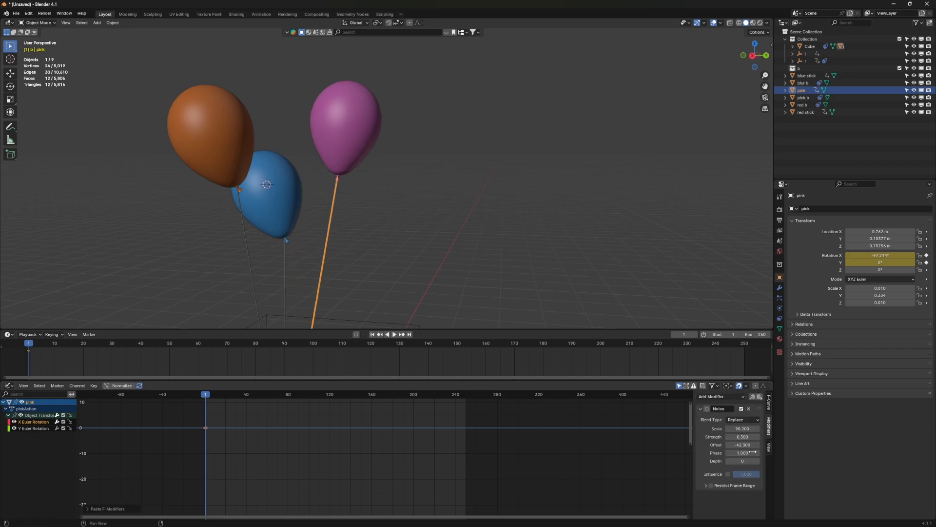
left_click_drag(742, 428, 827, 445)
left_click(758, 437)
left_click(131, 386)
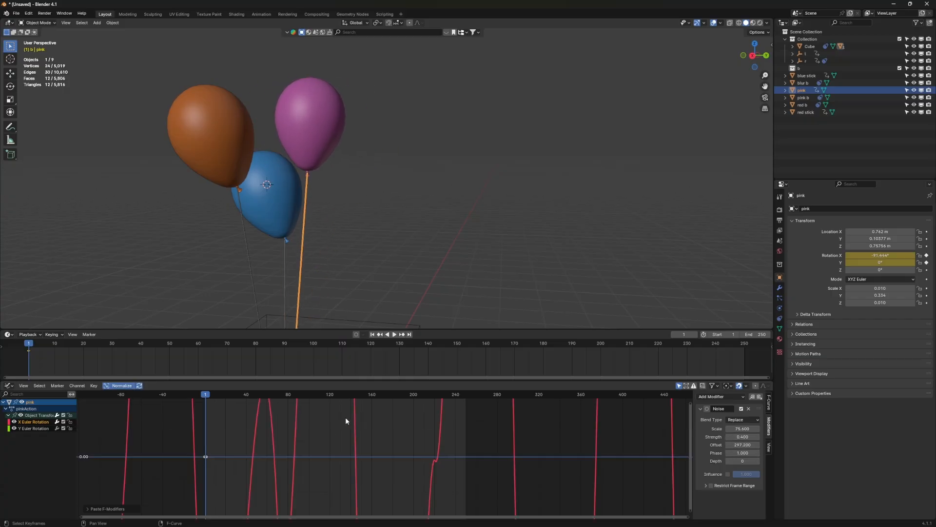
Play the animation briefly to check how the three balloons sway with the pink cord's X rotation noise
scroll(238, 218, "down", 2)
key("space")
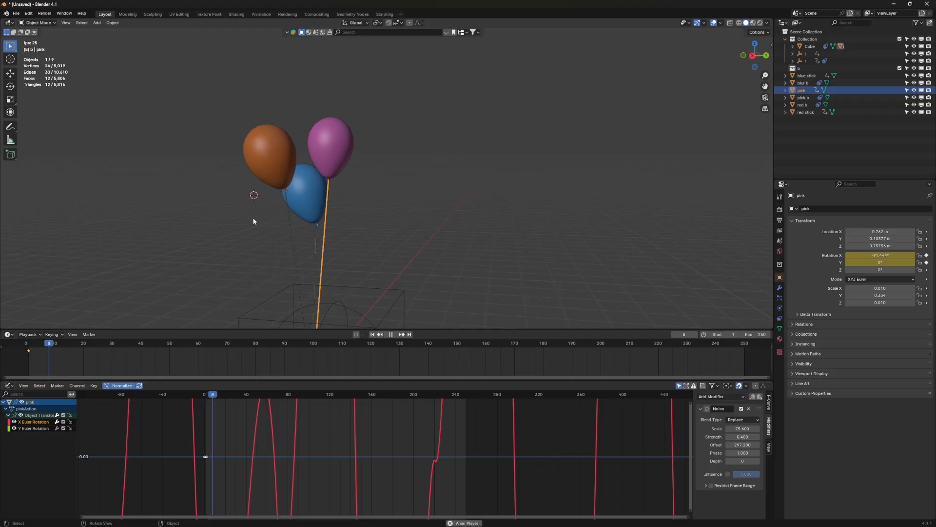
key("space")
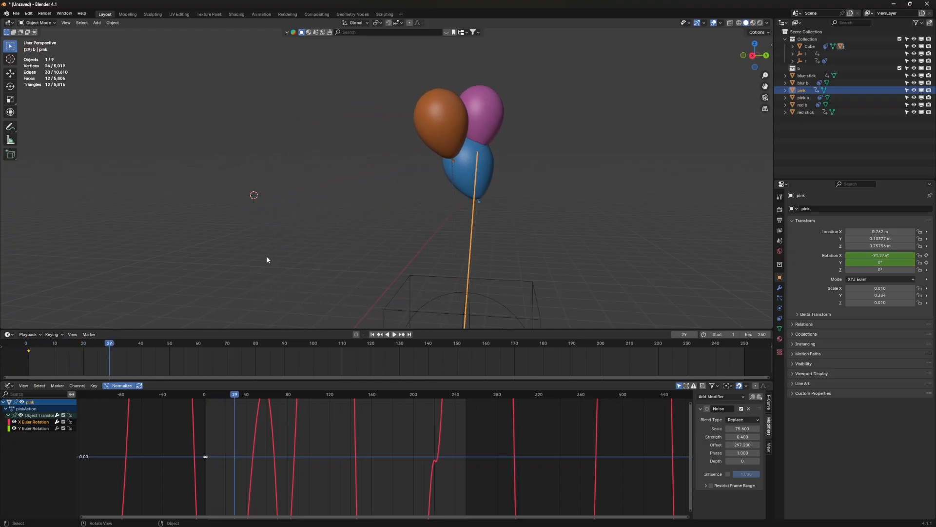
Paste the Noise modifier onto the pink cord's Y Euler Rotation with scale 90.2, strength 0.7 and offset -554.7, and turn off curve normalization
left_click(33, 428)
left_click(760, 398)
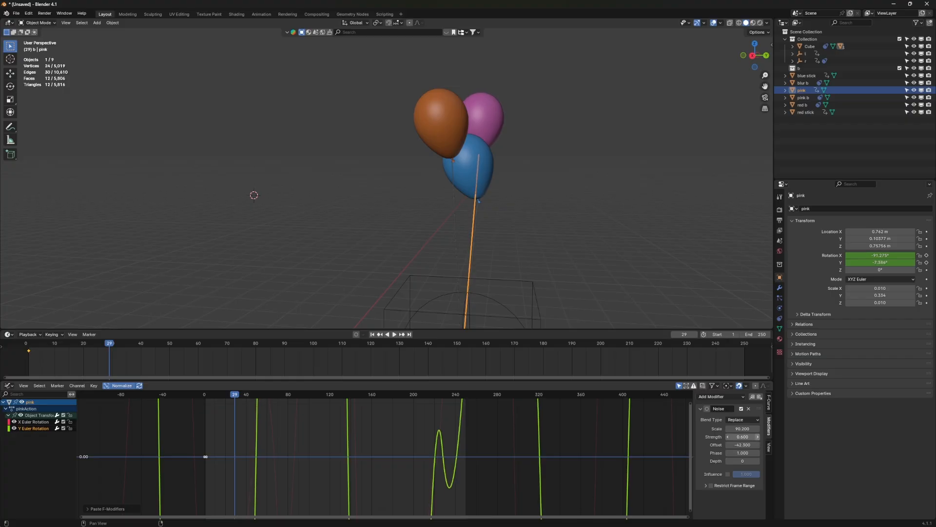
left_click_drag(739, 445, 685, 445)
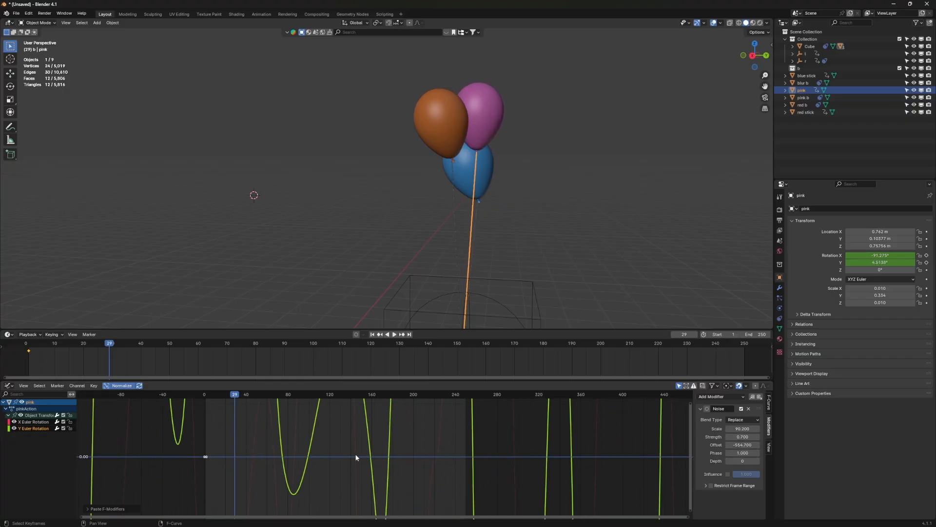
left_click(122, 385)
scroll(238, 440, "up", 2)
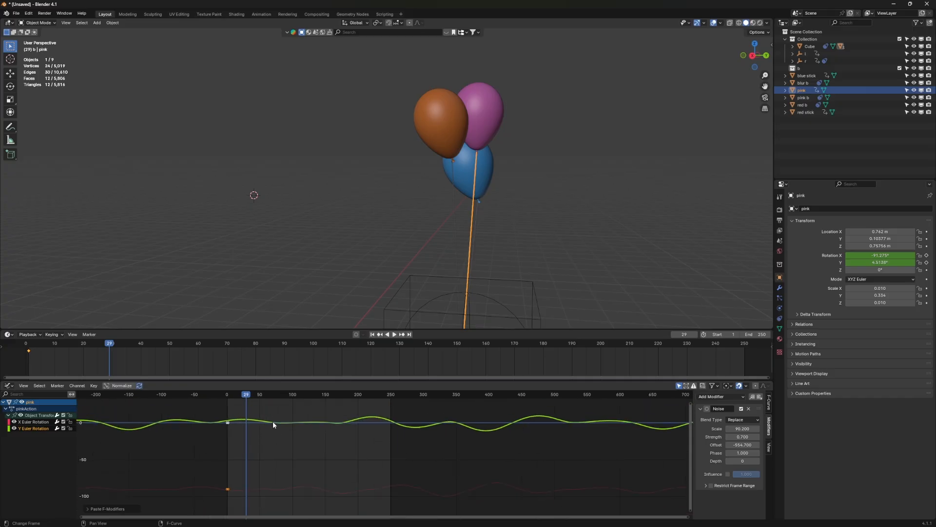
Deselect the pink cord and play the animation to check how the three balloons sway from another angle
key("space")
middle_click_drag(353, 302, 328, 217)
left_click(327, 216)
scroll(319, 213, "up", 3)
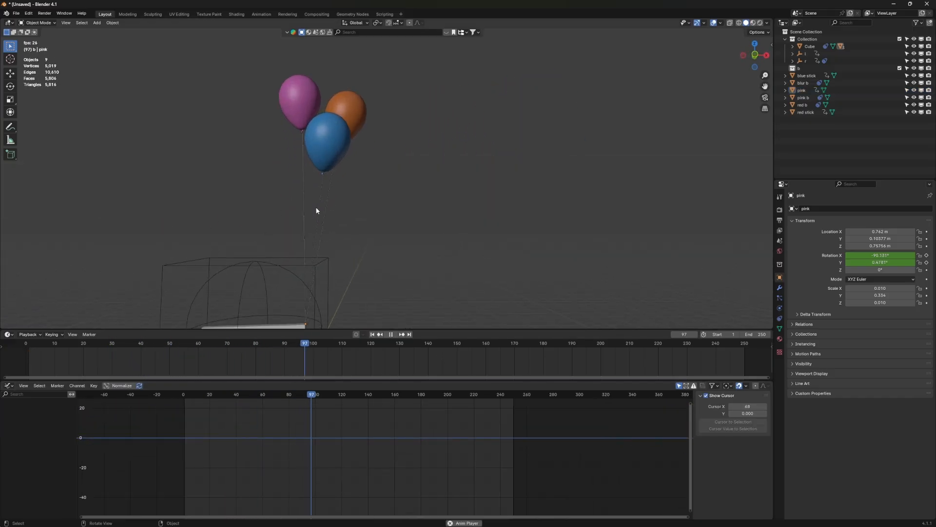
scroll(338, 222, "down", 1)
key("space")
Select all objects and preview the whole rig's animation in the right orthographic view
middle_click_drag(351, 212, 302, 242)
key("KP_3")
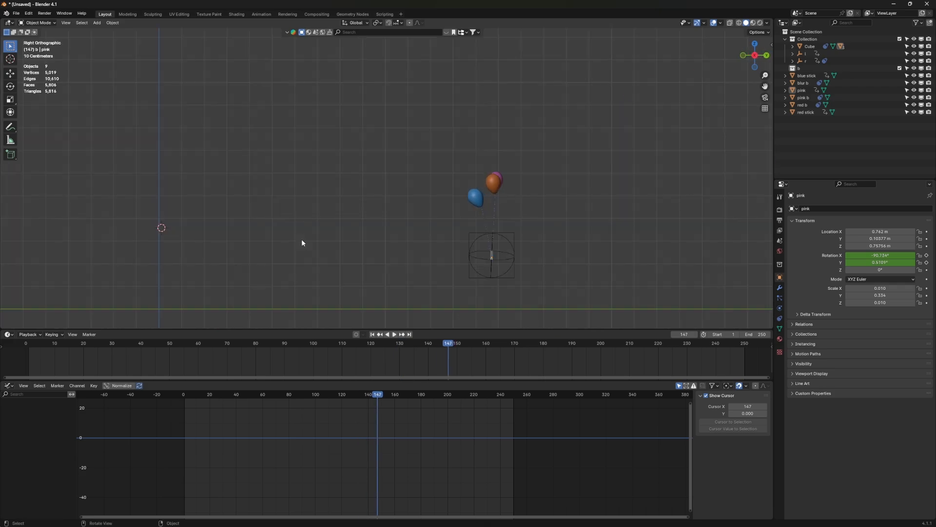
scroll(258, 246, "up", 3)
scroll(293, 246, "down", 2)
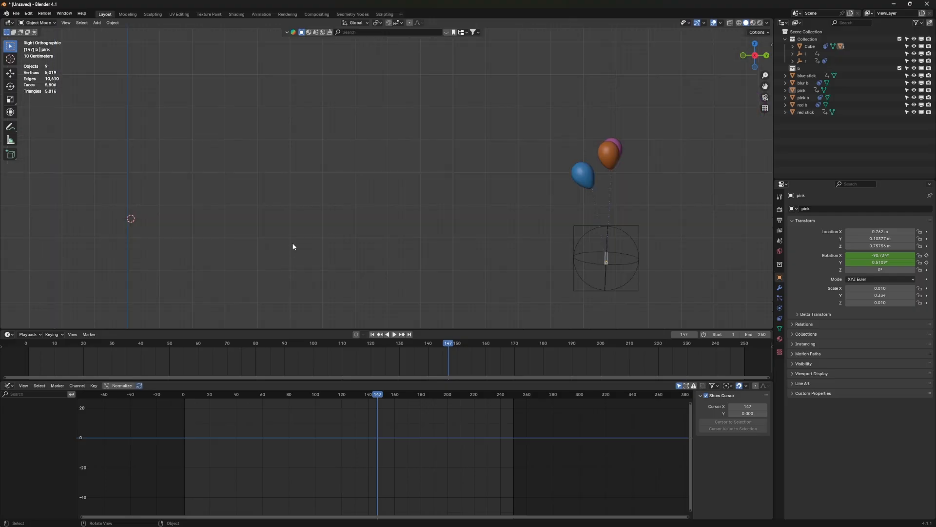
key("a")
key("space")
scroll(293, 246, "down", 2)
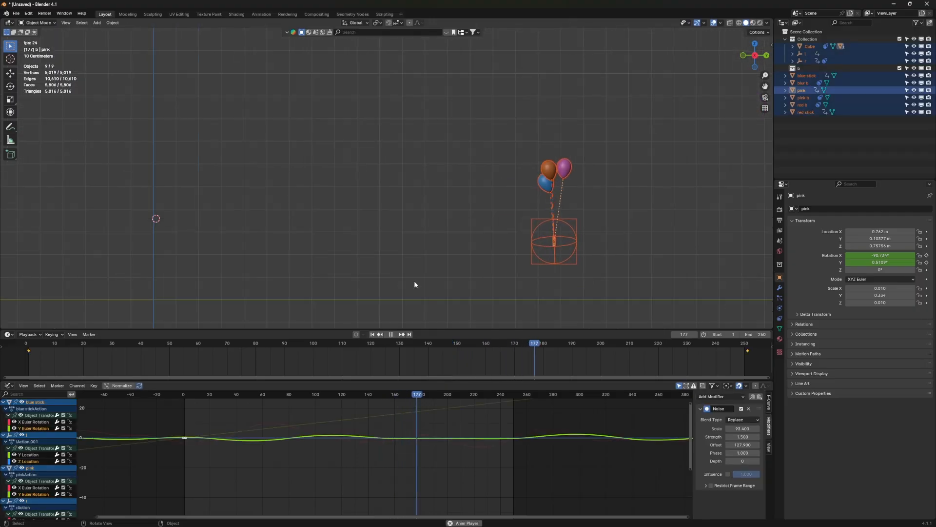
Stop the playback and examine the bar and the point where the cords attach, from the front and in perspective
key("Escape")
middle_click_drag(399, 287, 417, 273)
key("KP_1")
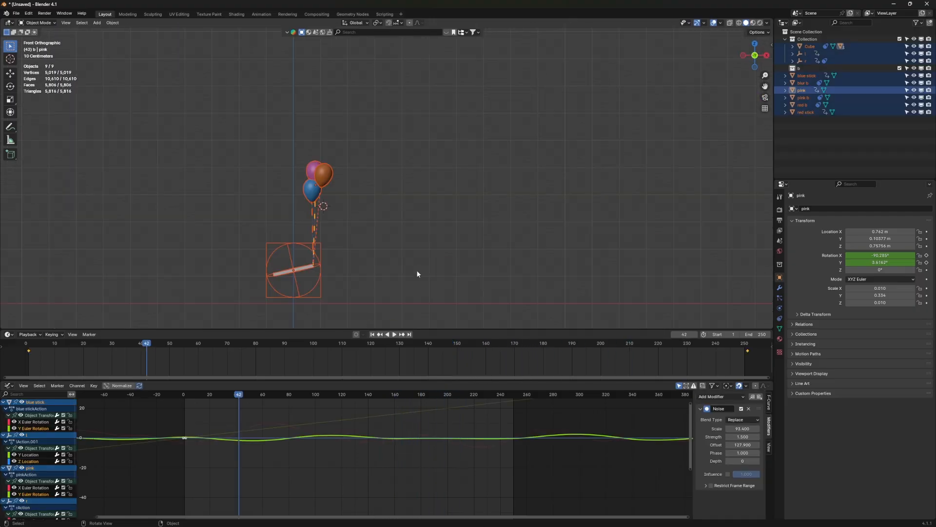
scroll(257, 215, "up", 3)
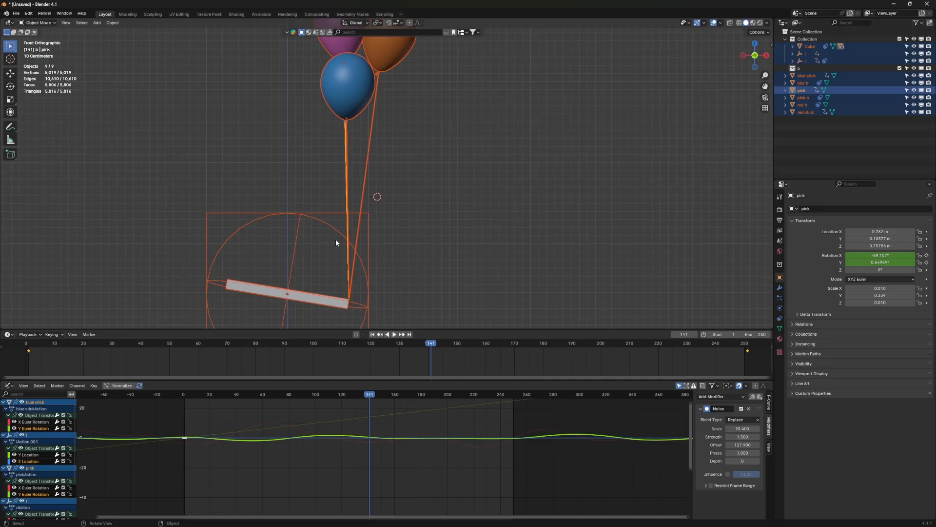
scroll(336, 242, "up", 1)
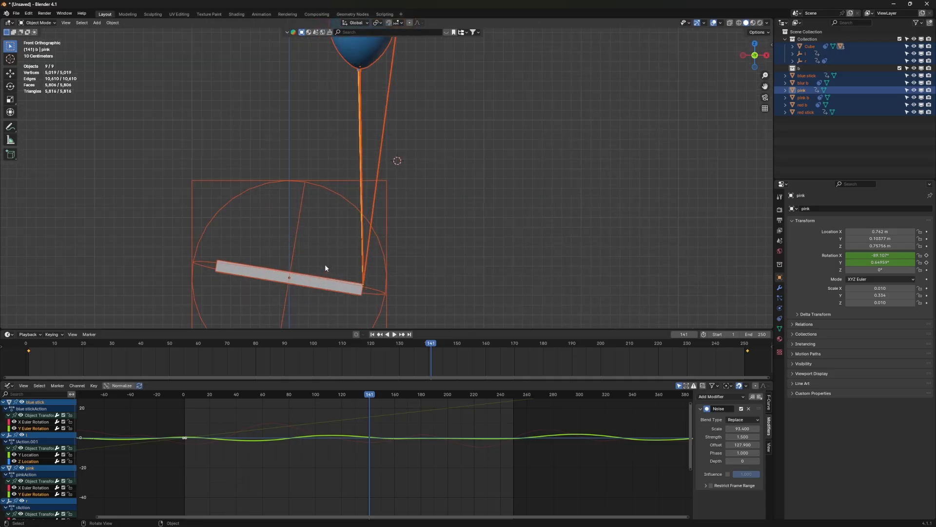
scroll(312, 273, "down", 4)
middle_click_drag(367, 220, 366, 239)
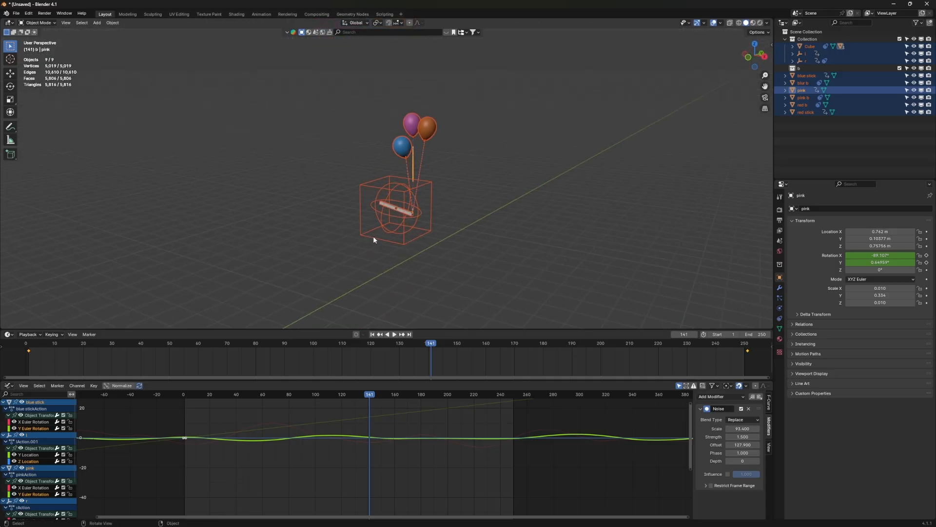
scroll(420, 215, "up", 8)
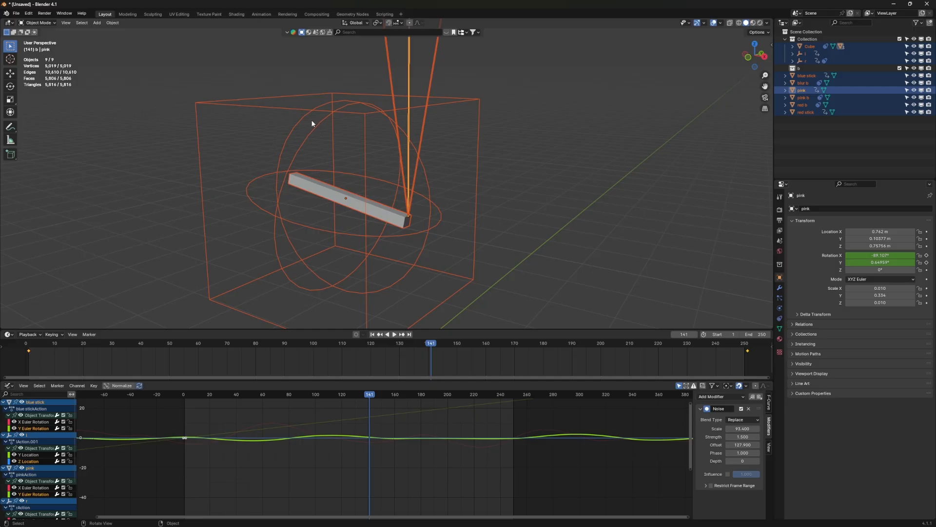
scroll(405, 214, "down", 8)
Replay the animation in perspective and from the right side to review the bar and balloons moving together
key("space")
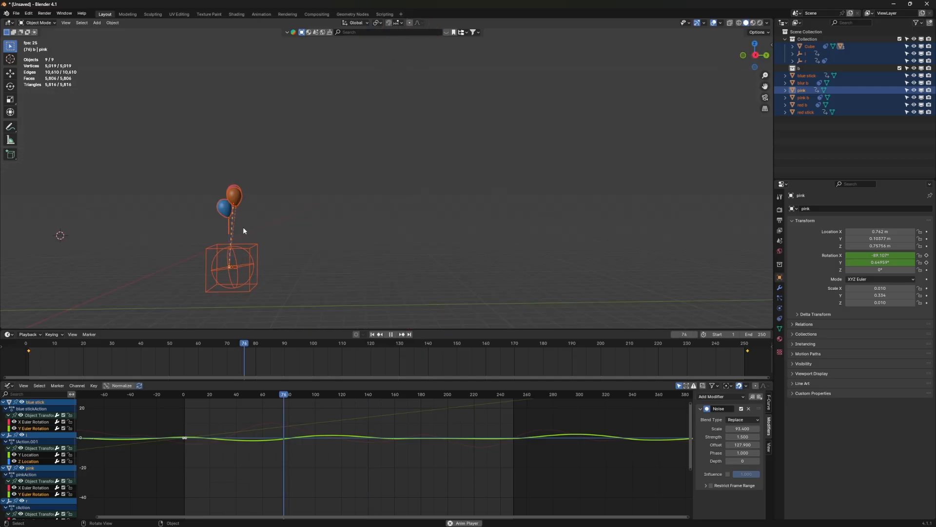
key("KP_3")
scroll(396, 215, "down", 3)
scroll(365, 247, "up", 2)
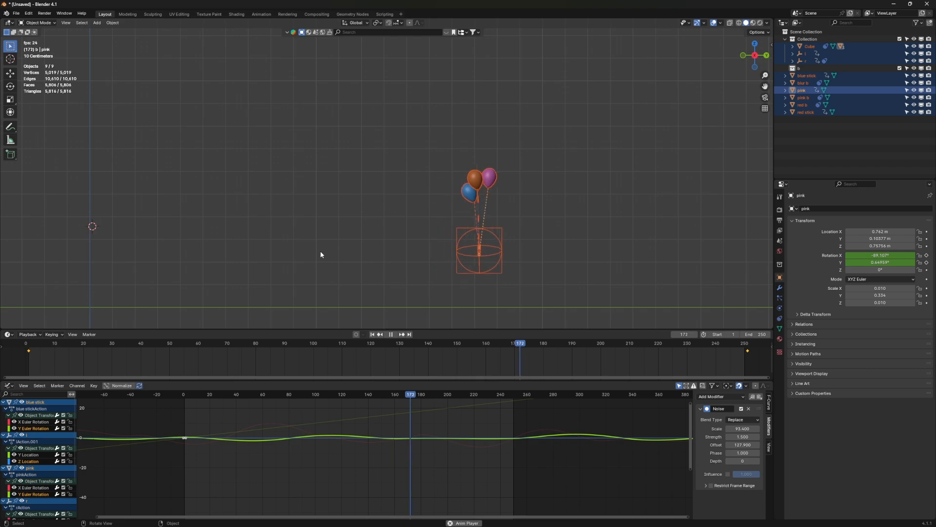